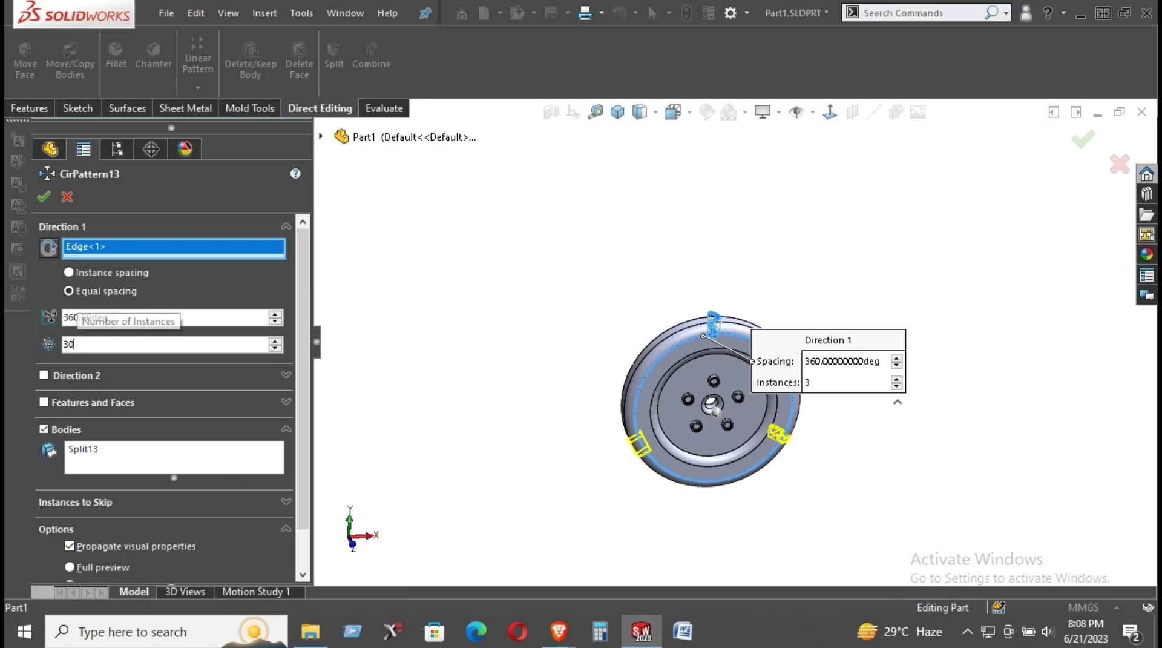
- Complete the circular pattern of the tread lug body with 30 equally spaced instances over 360 degrees around the wheel's circular edge
scroll(714, 327, "down", 10)
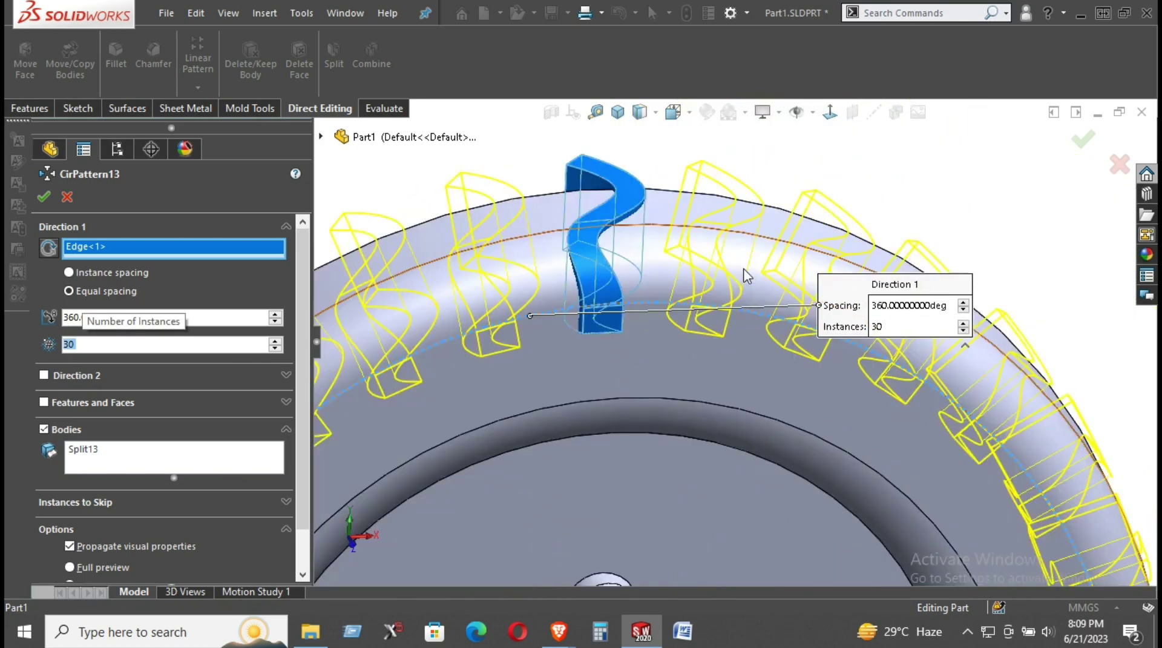
scroll(746, 276, "up", 5)
middle_click_drag(746, 275, 635, 377)
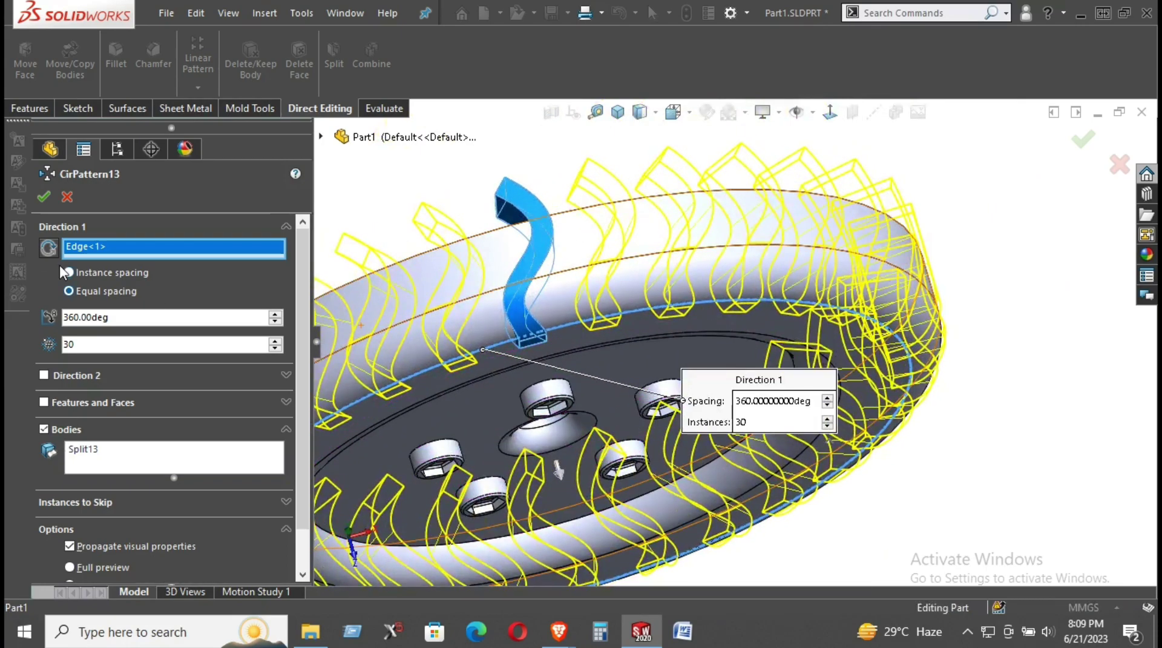
left_click(43, 202)
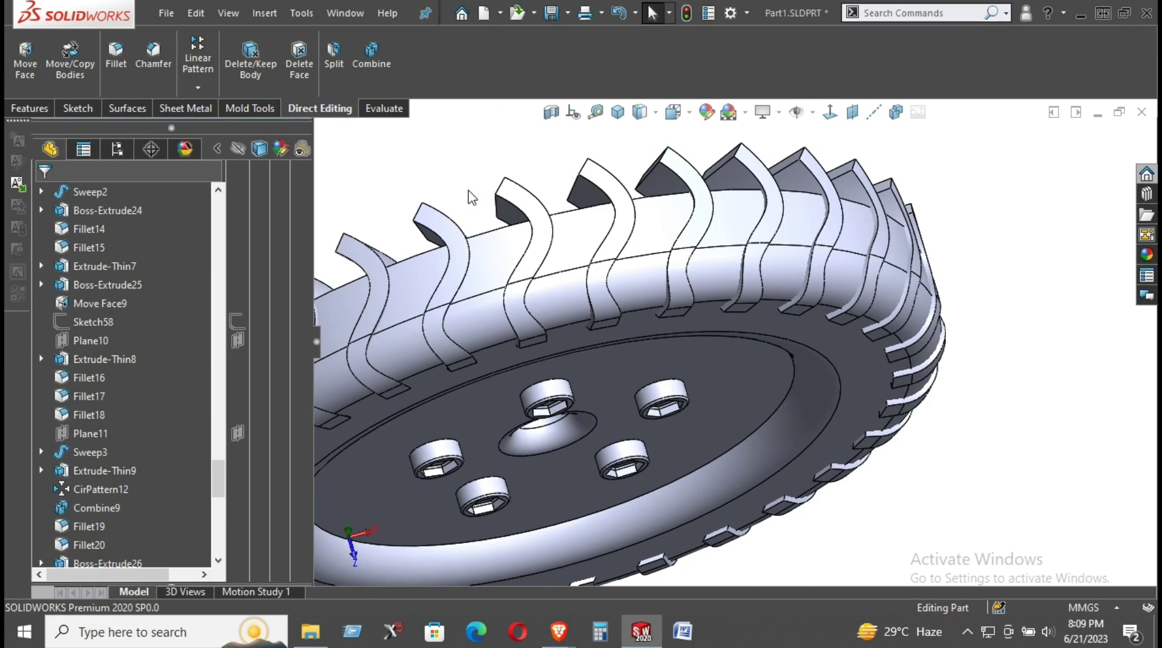
- Mirror one patterned tread lug as a body about the half-wheel's flat back face
scroll(562, 297, "up", 5)
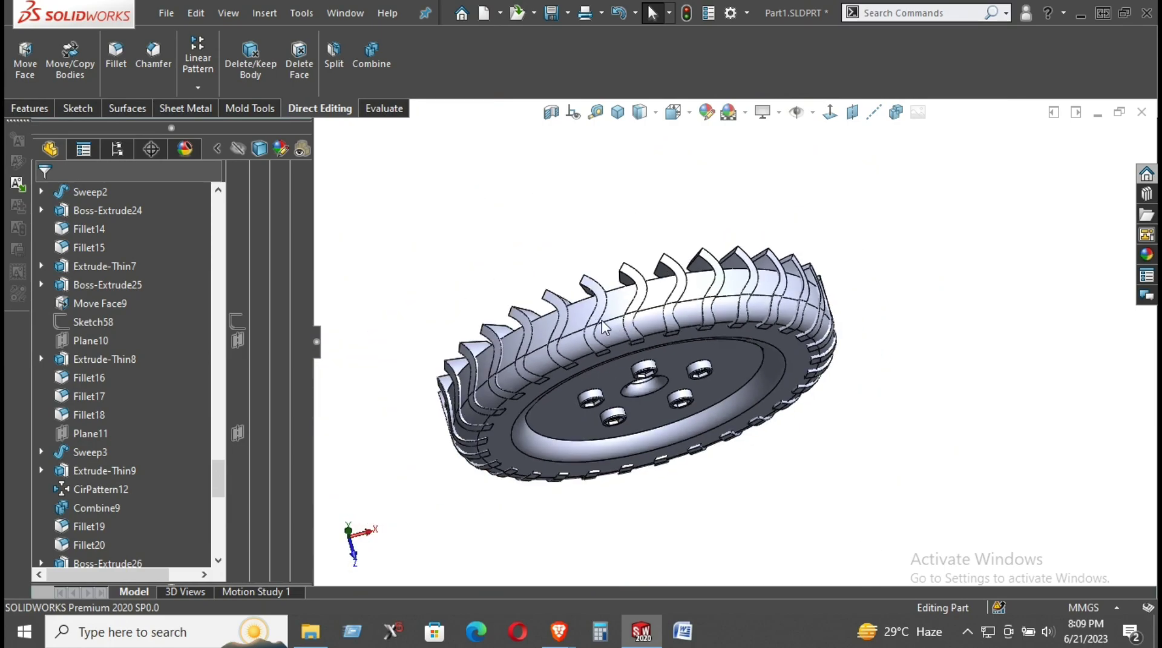
scroll(625, 336, "down", 5)
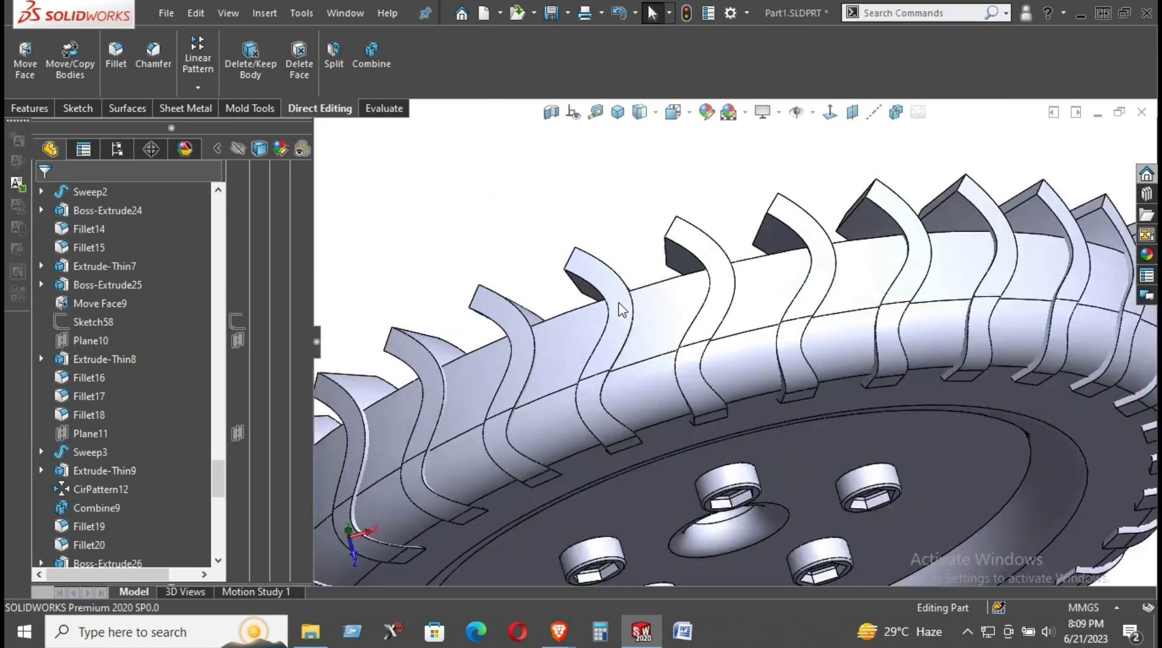
scroll(620, 310, "up", 3)
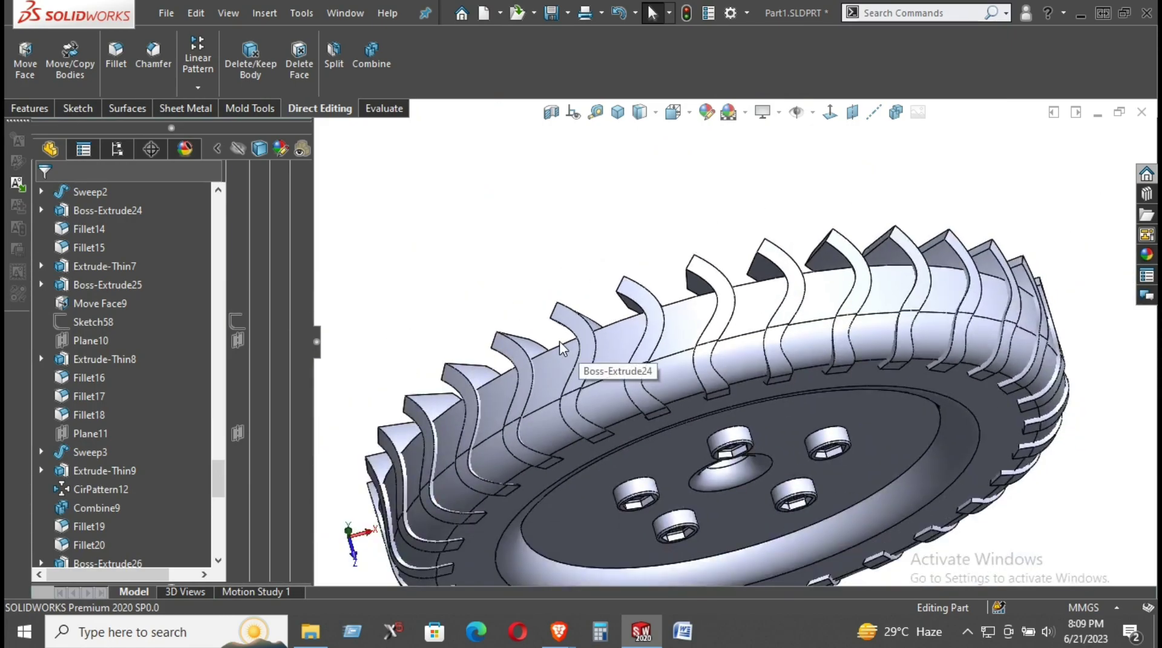
middle_click_drag(495, 320, 549, 352)
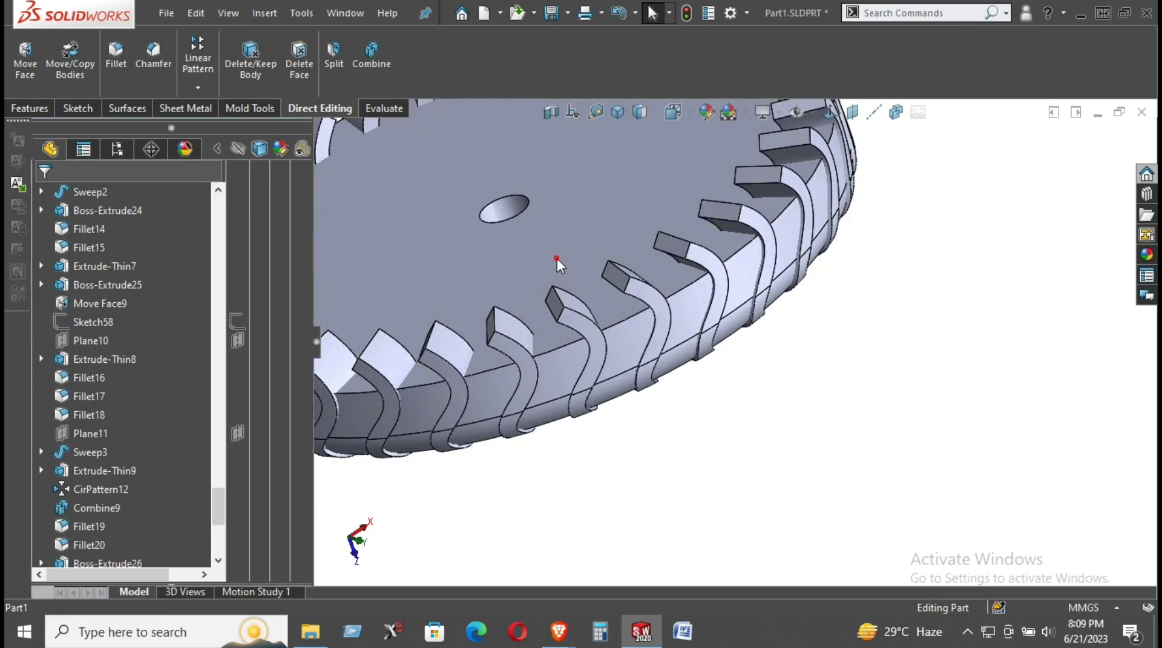
left_click(557, 258)
left_click(38, 111)
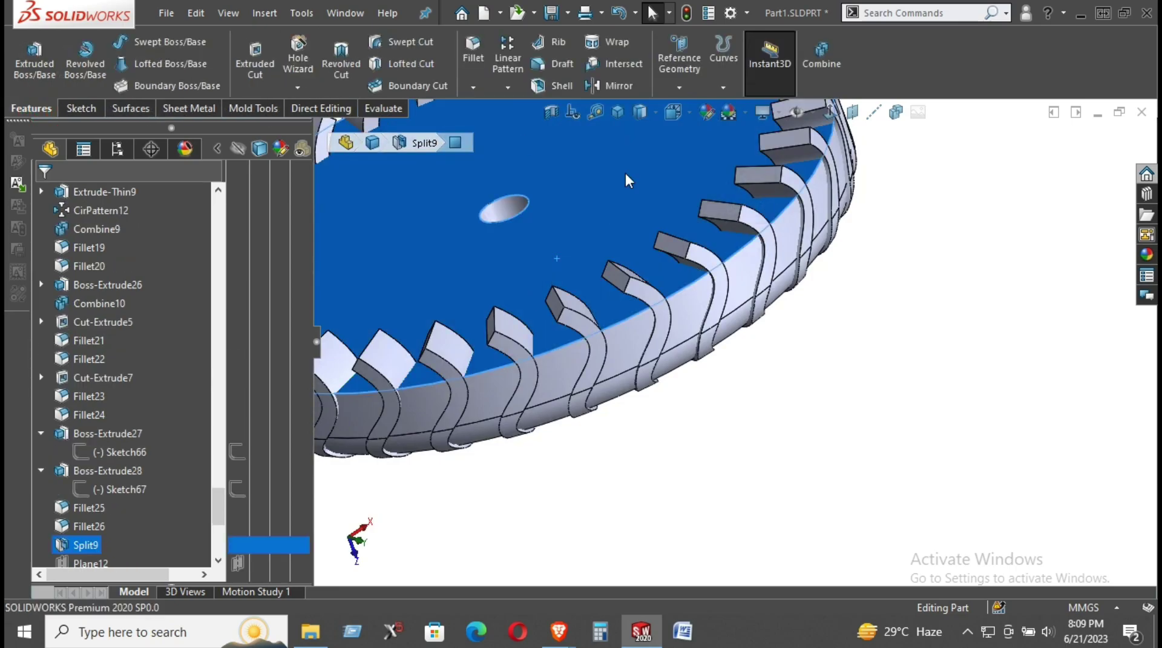
left_click(836, 410)
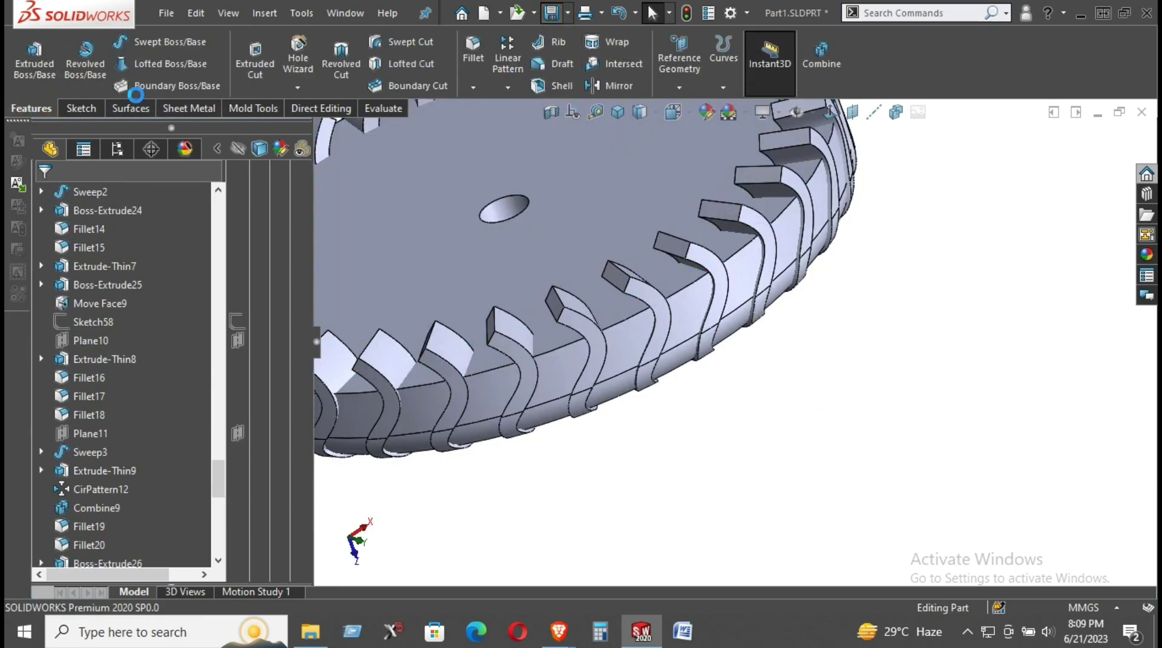
left_click(464, 249)
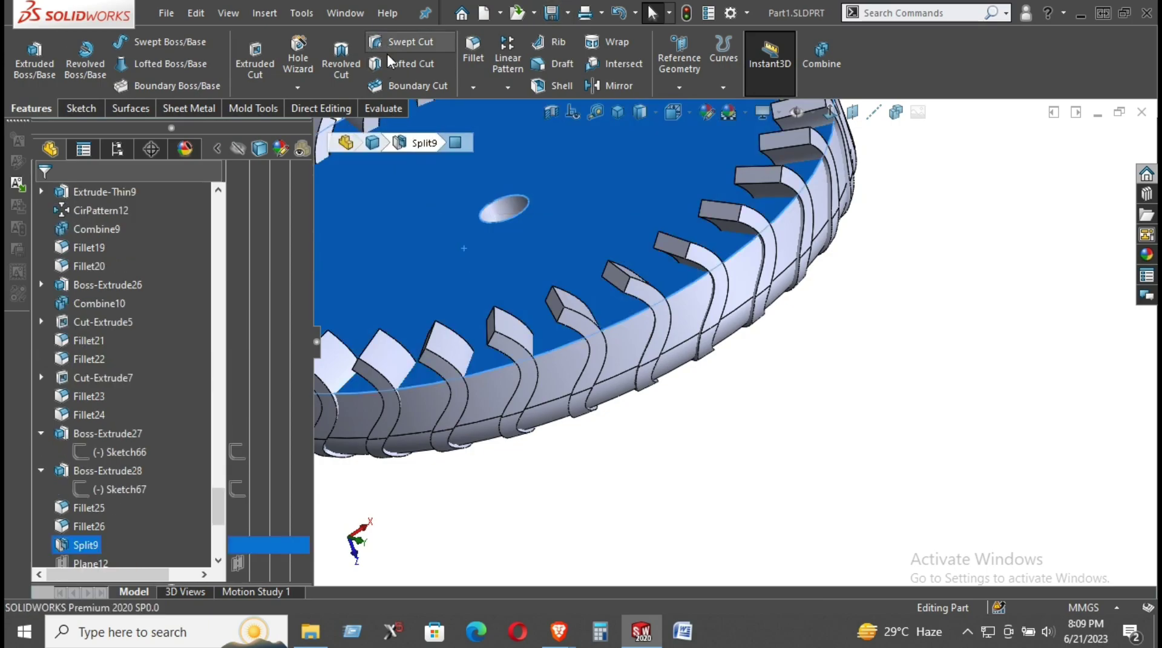
left_click(598, 86)
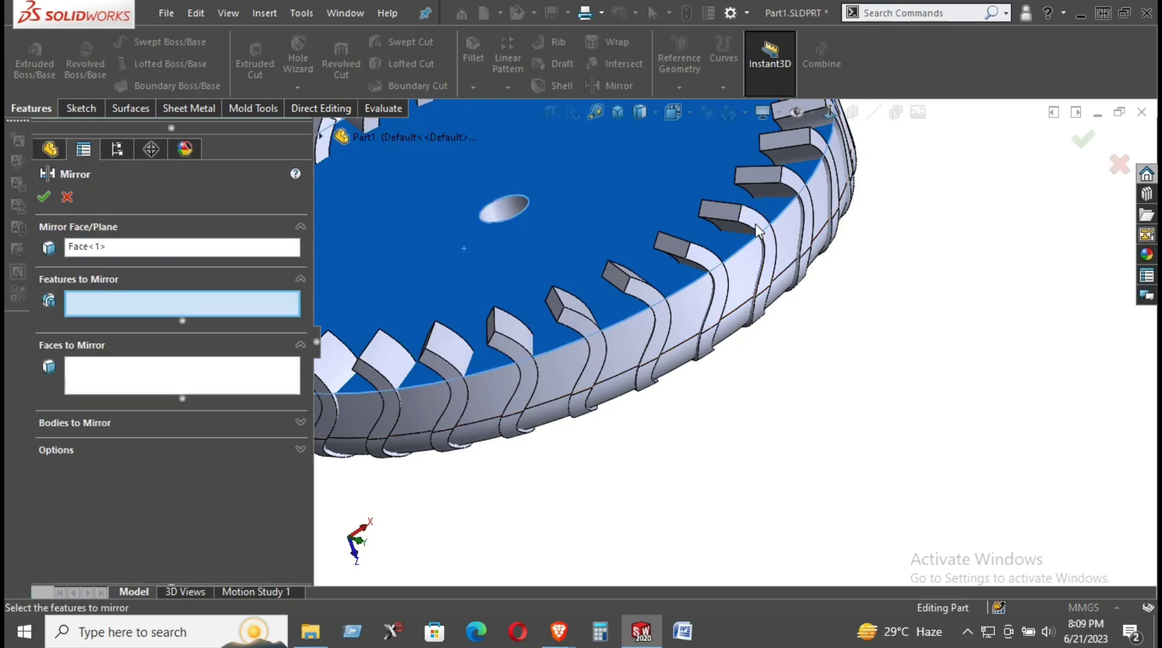
left_click(94, 420)
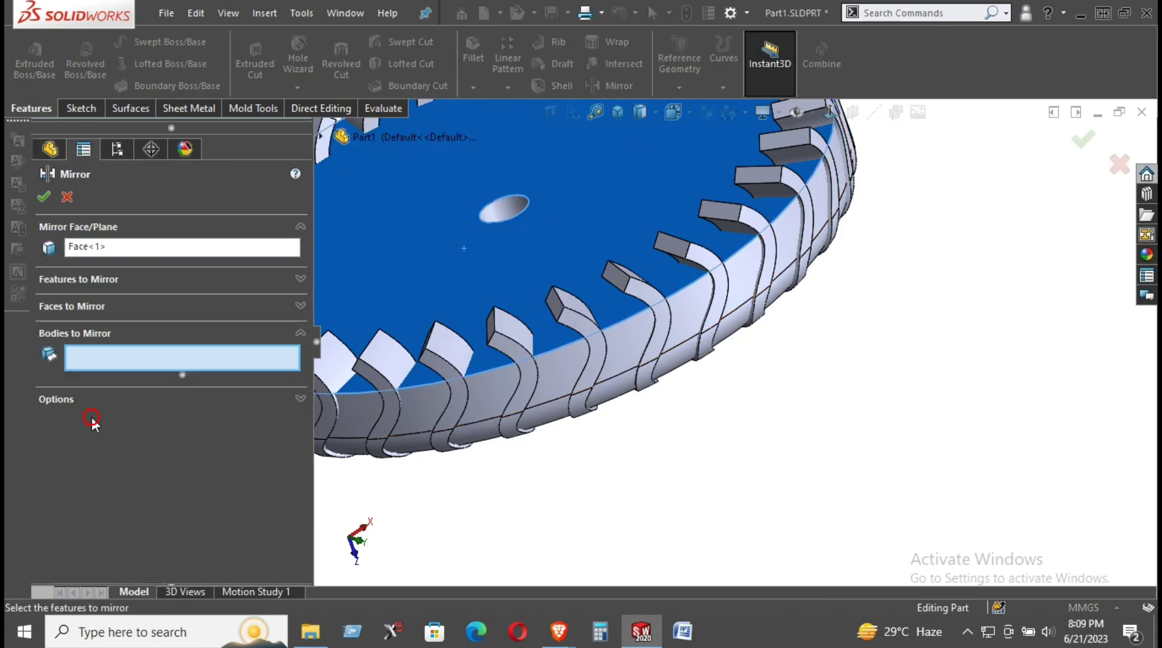
left_click(764, 224)
middle_click_drag(766, 233, 672, 176)
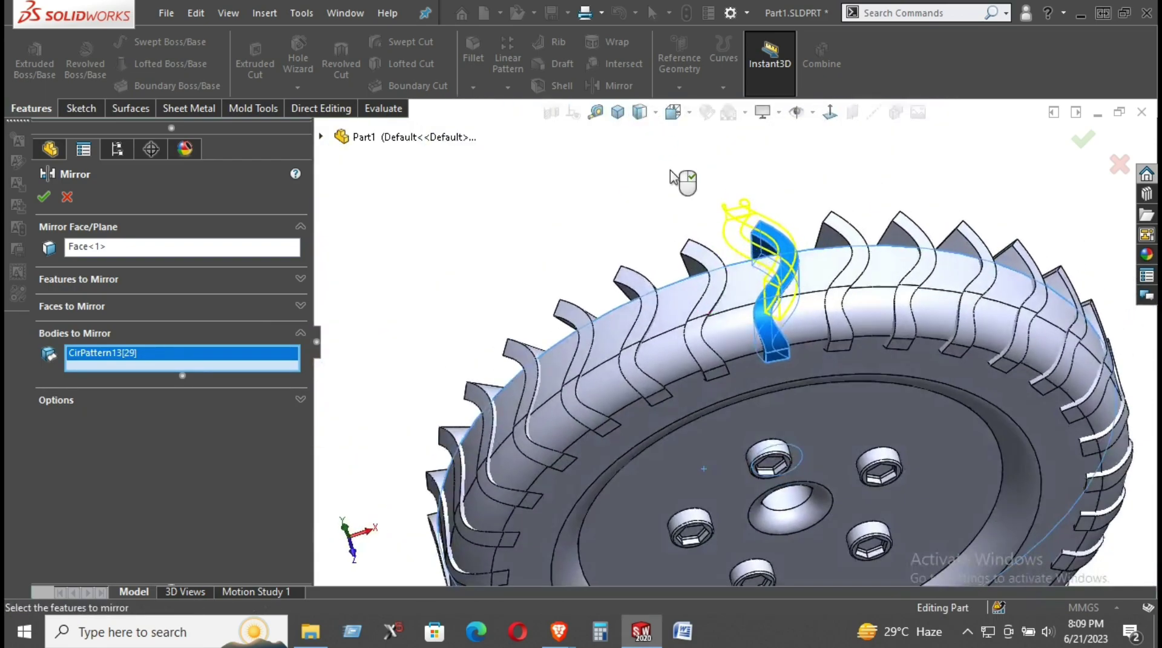
left_click(45, 197)
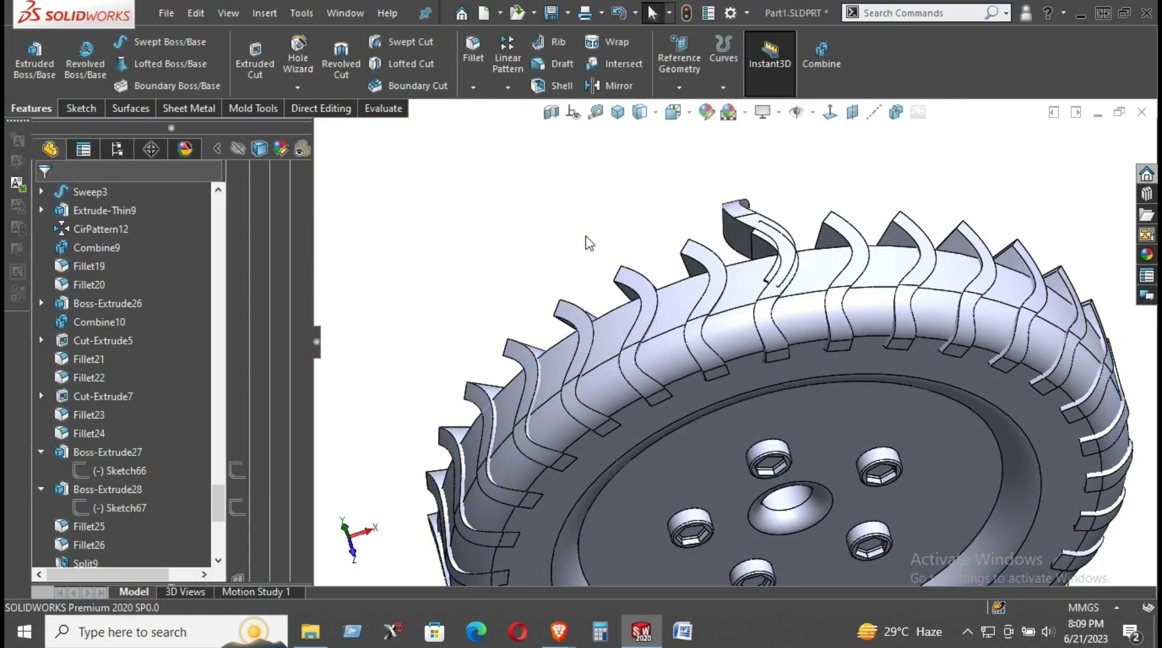
- Select the mirrored tread lug in Move/Copy Body and shift it about -25.9 mm along X
middle_click_drag(664, 247, 903, 557)
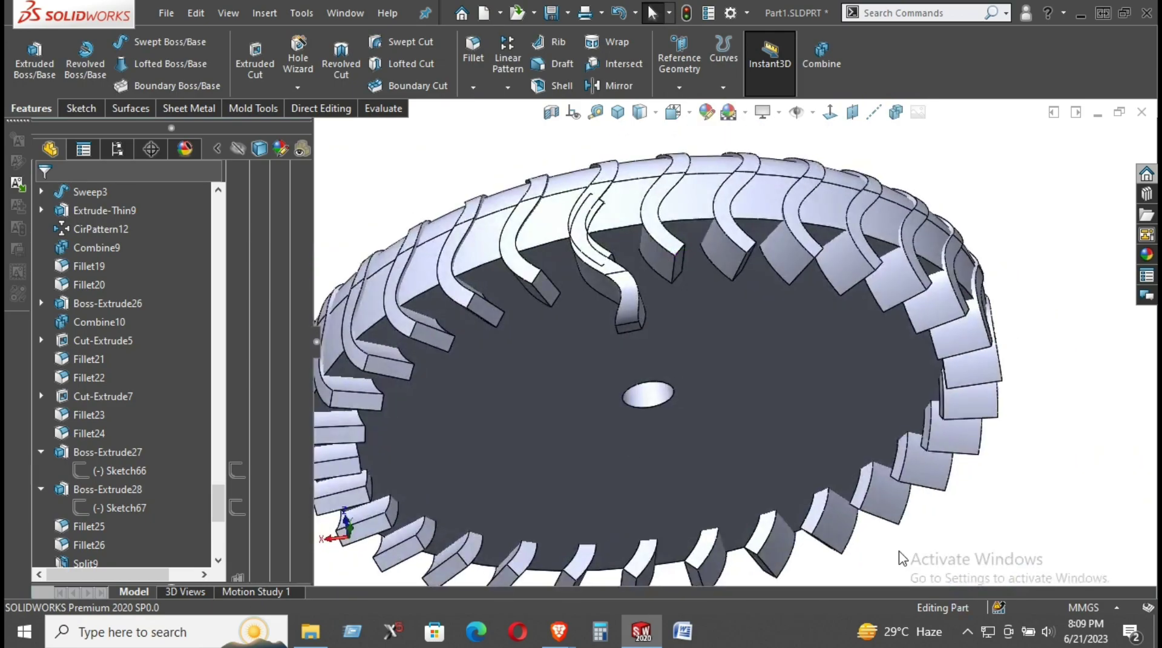
left_click(307, 108)
left_click(70, 63)
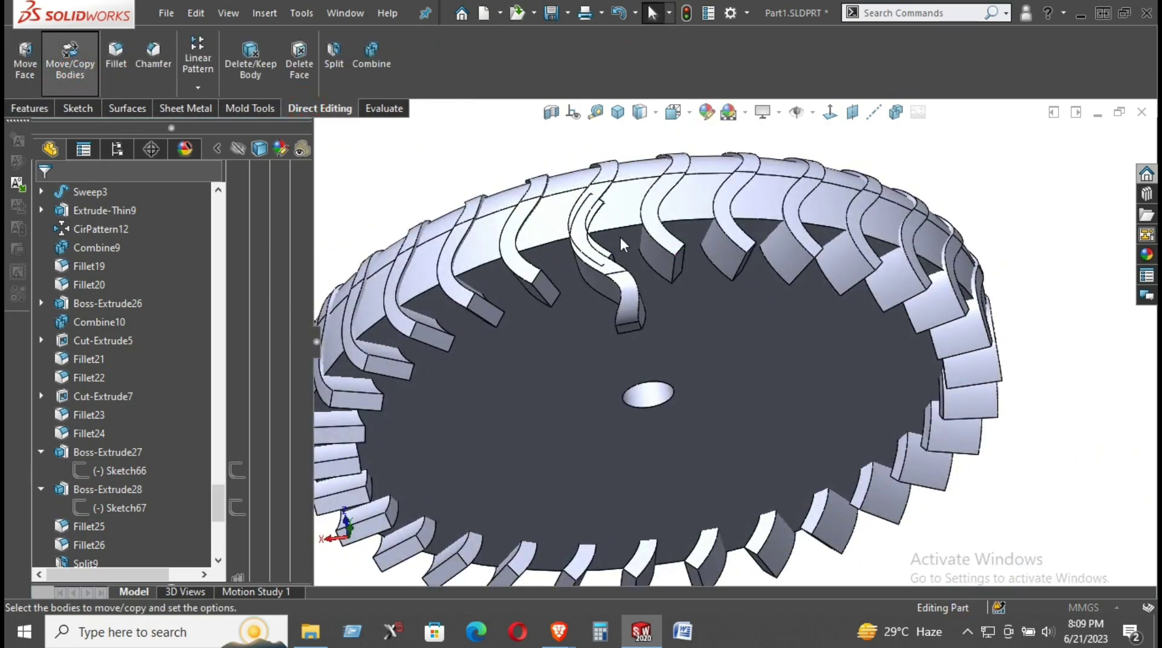
left_click(633, 298)
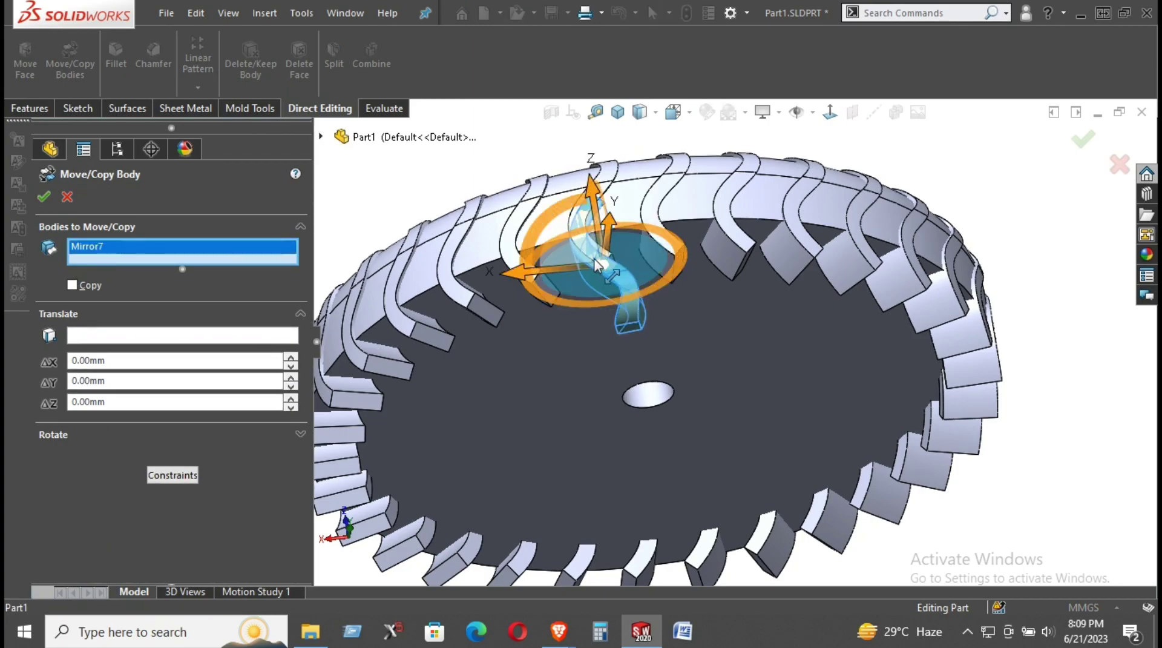
left_click_drag(567, 275, 613, 269)
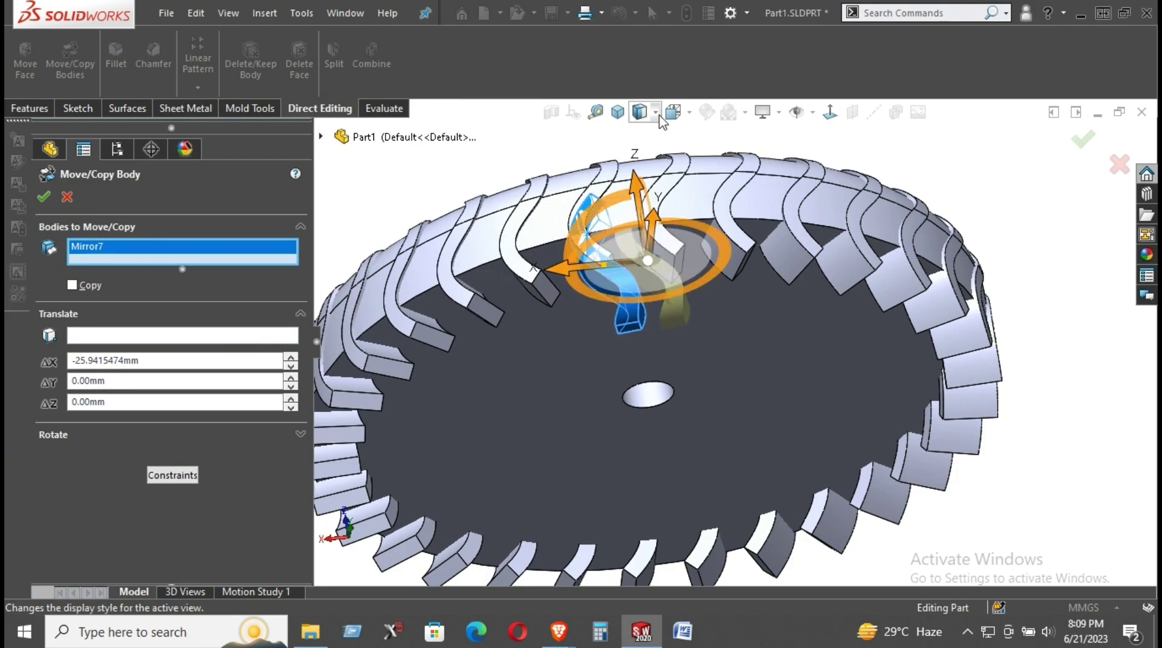
- Adjust the mirrored lug's X translation to about -21.6 mm while viewing the wheel from the Top orientation
left_click(831, 113)
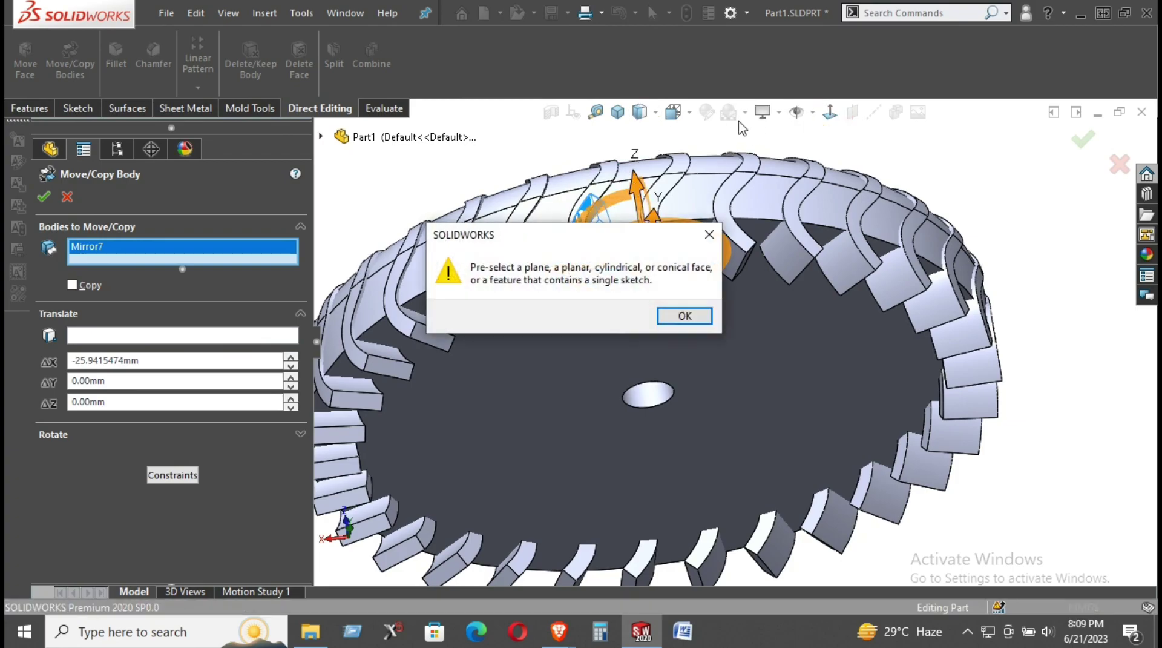
left_click(709, 234)
left_click(673, 112)
left_click(695, 162)
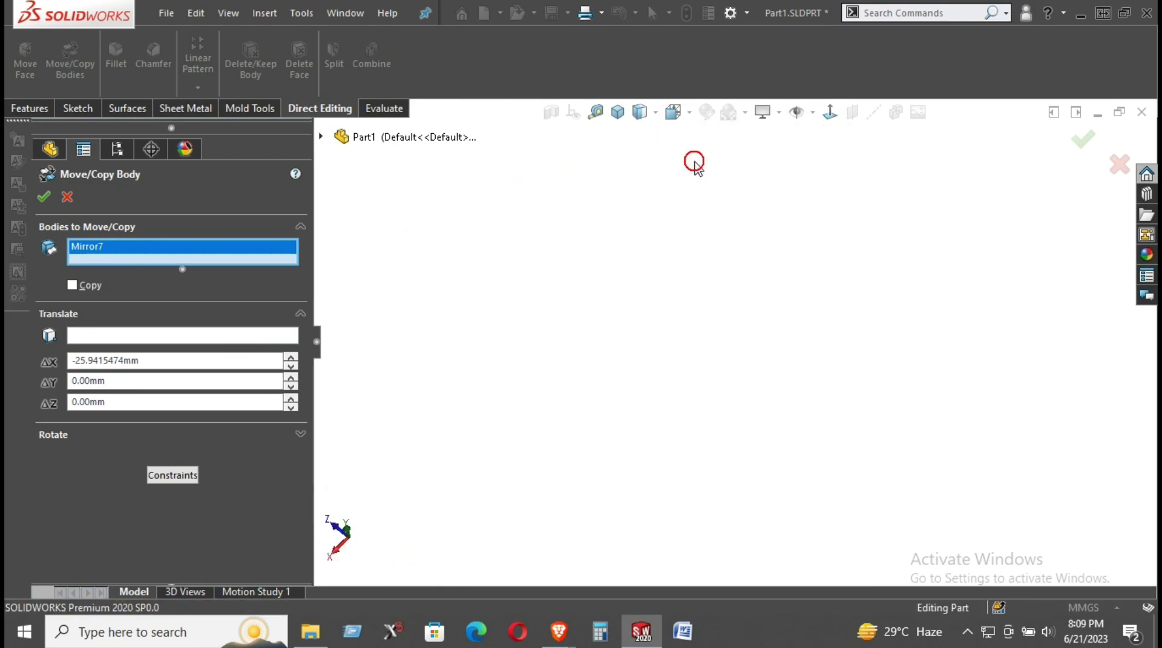
scroll(921, 293, "down", 10)
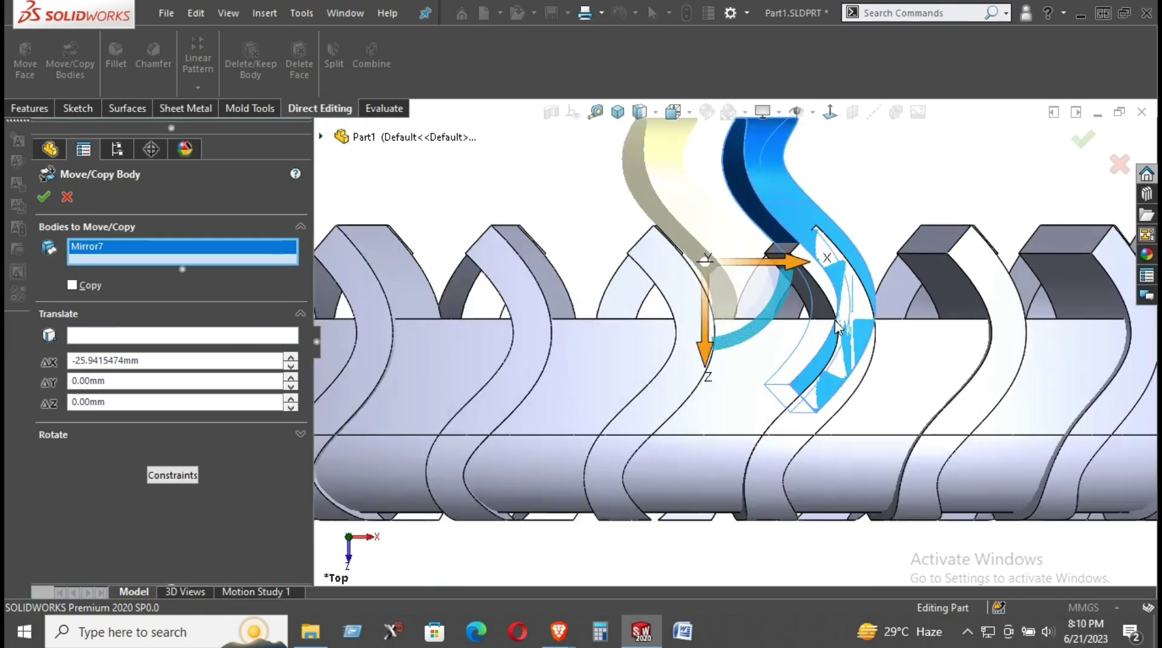
middle_click_drag(837, 327, 768, 155)
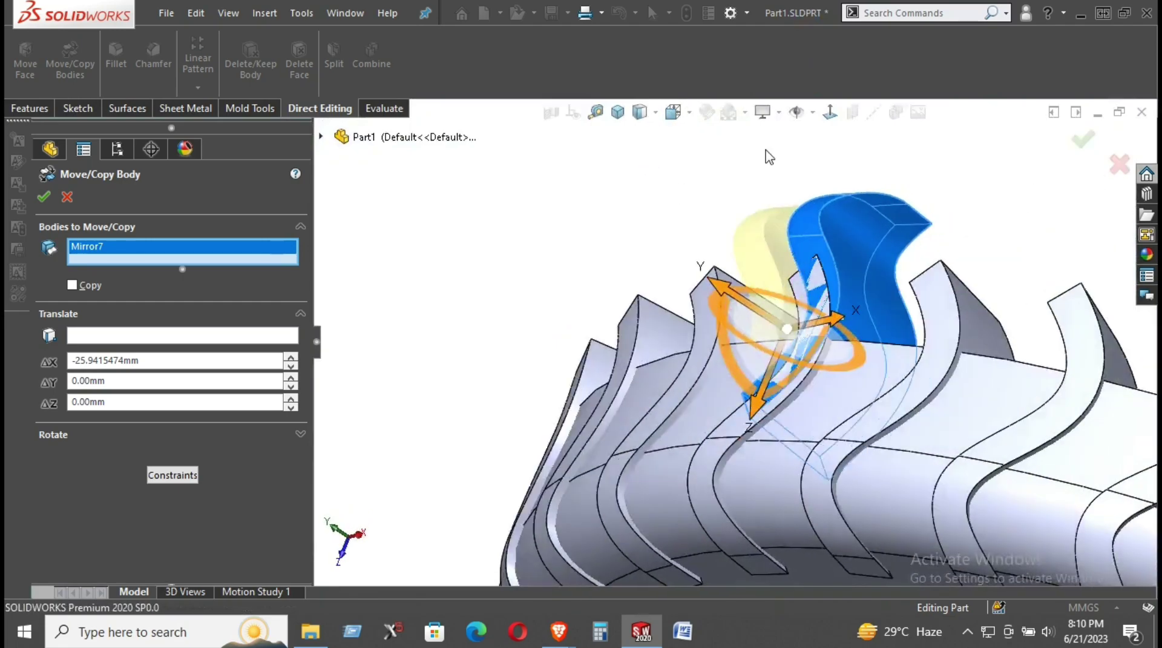
left_click(830, 112)
left_click(709, 236)
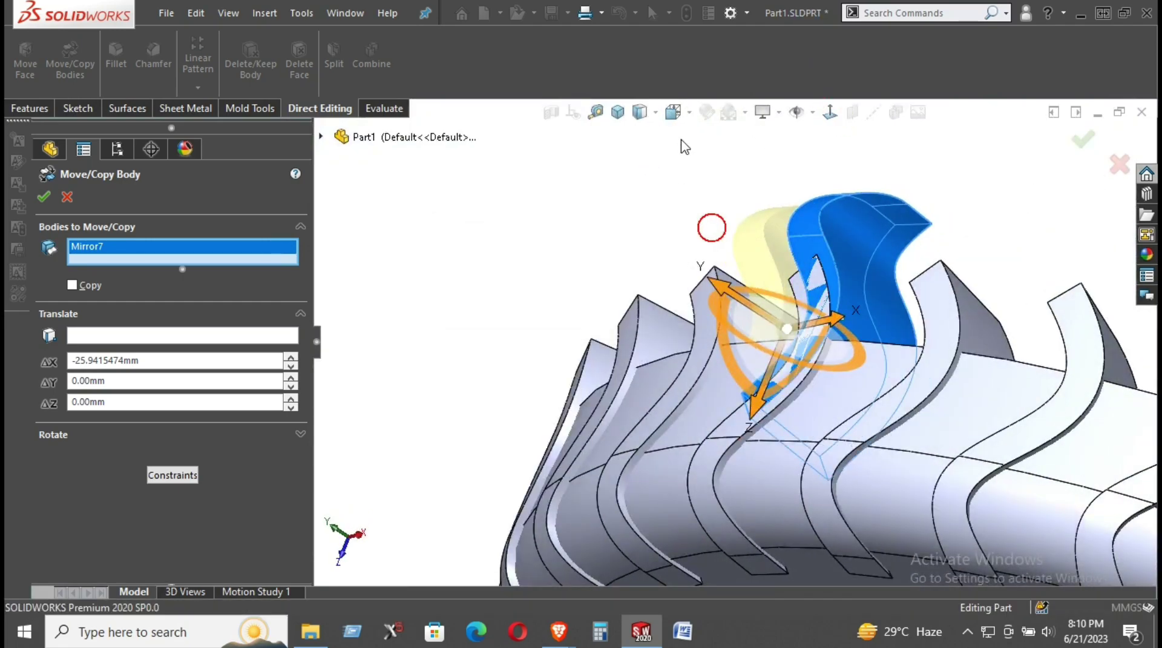
left_click(674, 112)
left_click(699, 152)
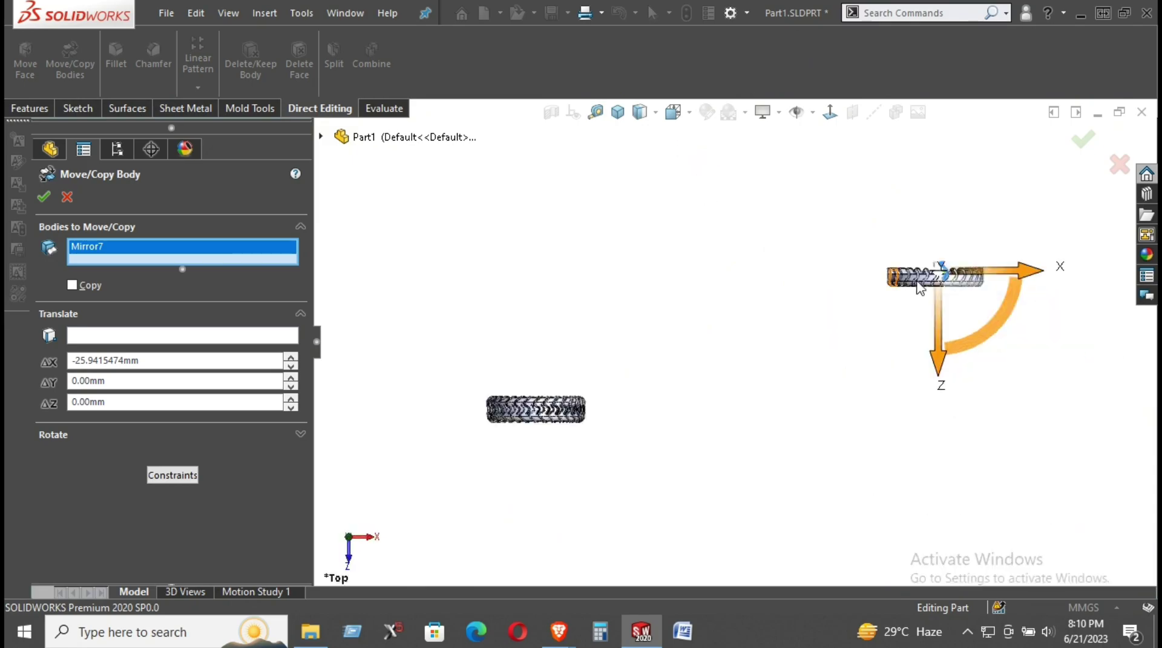
scroll(823, 311, "down", 6)
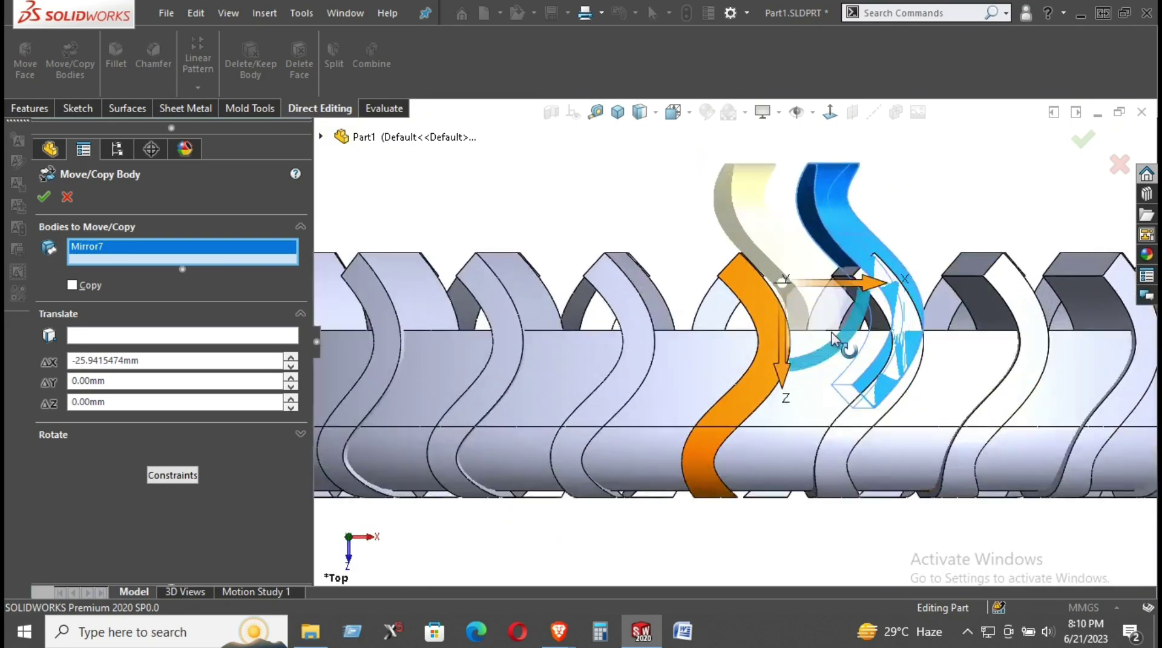
scroll(841, 304, "down", 3)
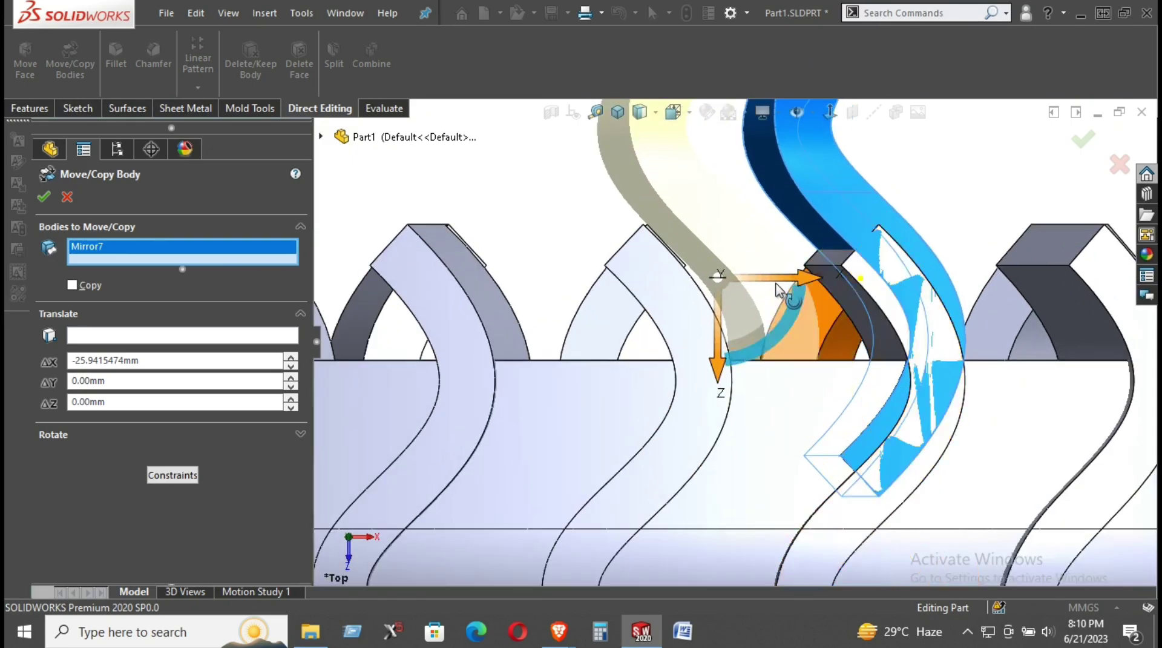
left_click_drag(748, 284, 876, 292)
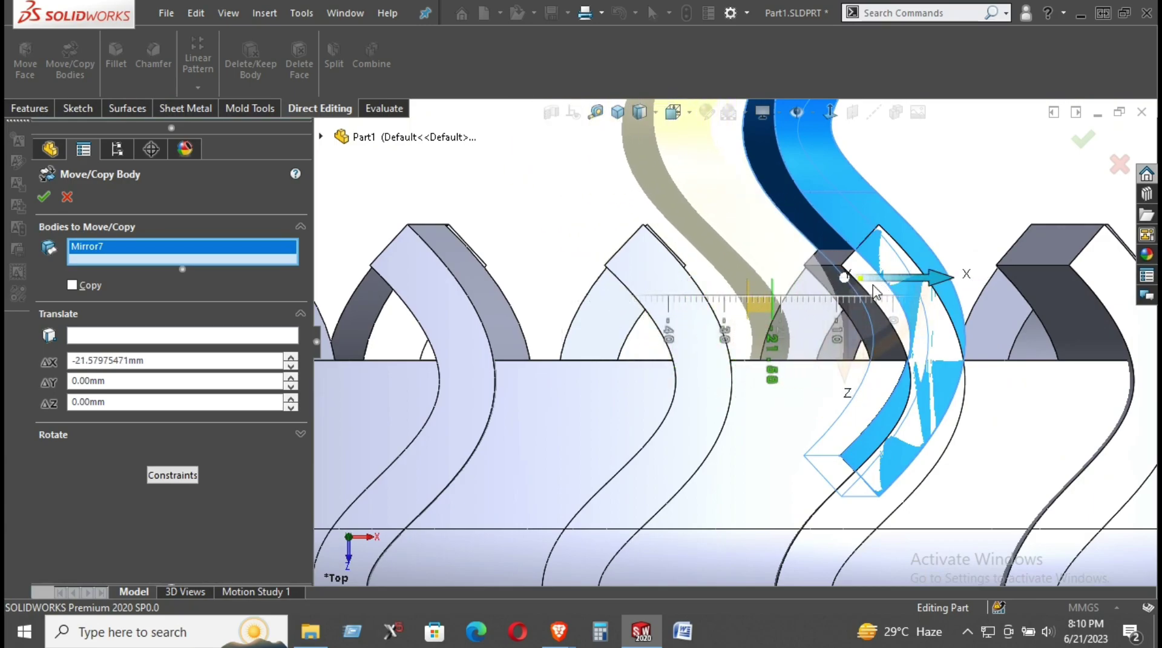
- Set the mirrored lug's X translation to 20 mm and apply the body move
scroll(847, 307, "up", 3)
middle_click_drag(846, 307, 803, 293)
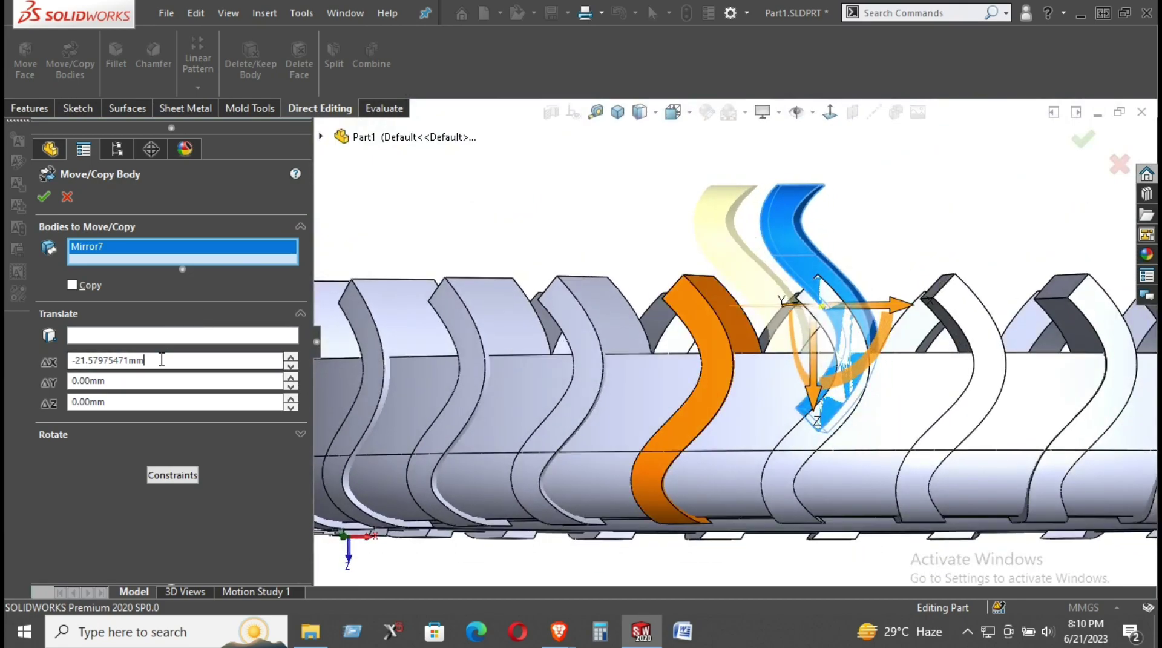
key("Return")
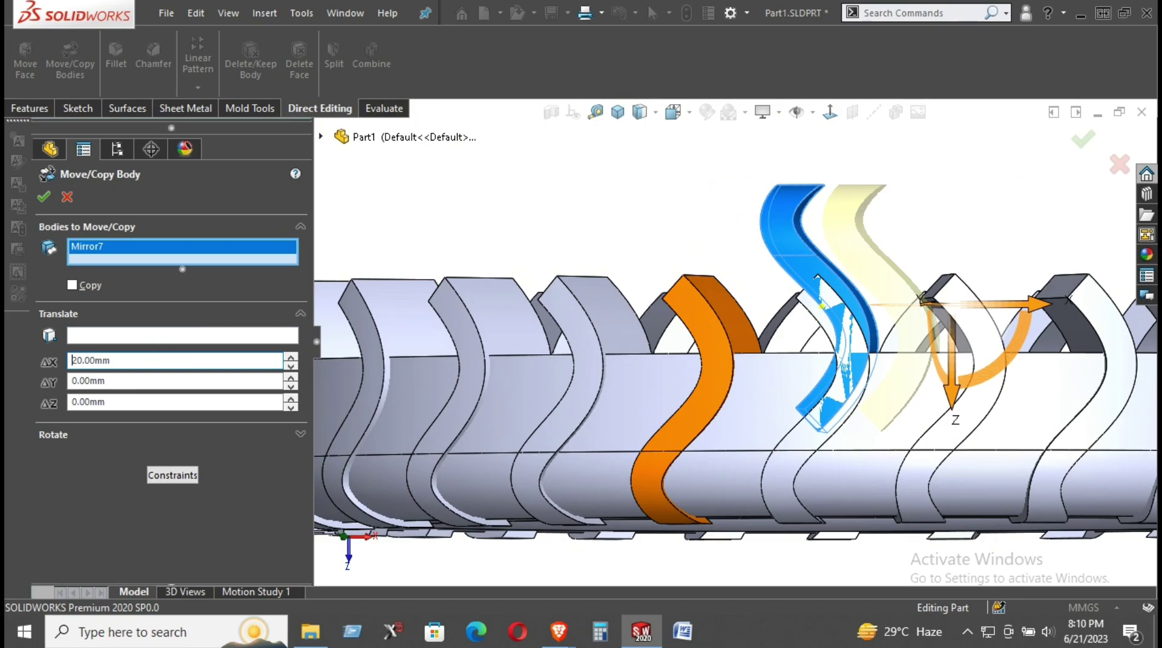
mouse_move(802, 265)
middle_mouse_down()
mouse_move(760, 213)
mouse_move(790, 269)
middle_mouse_up()
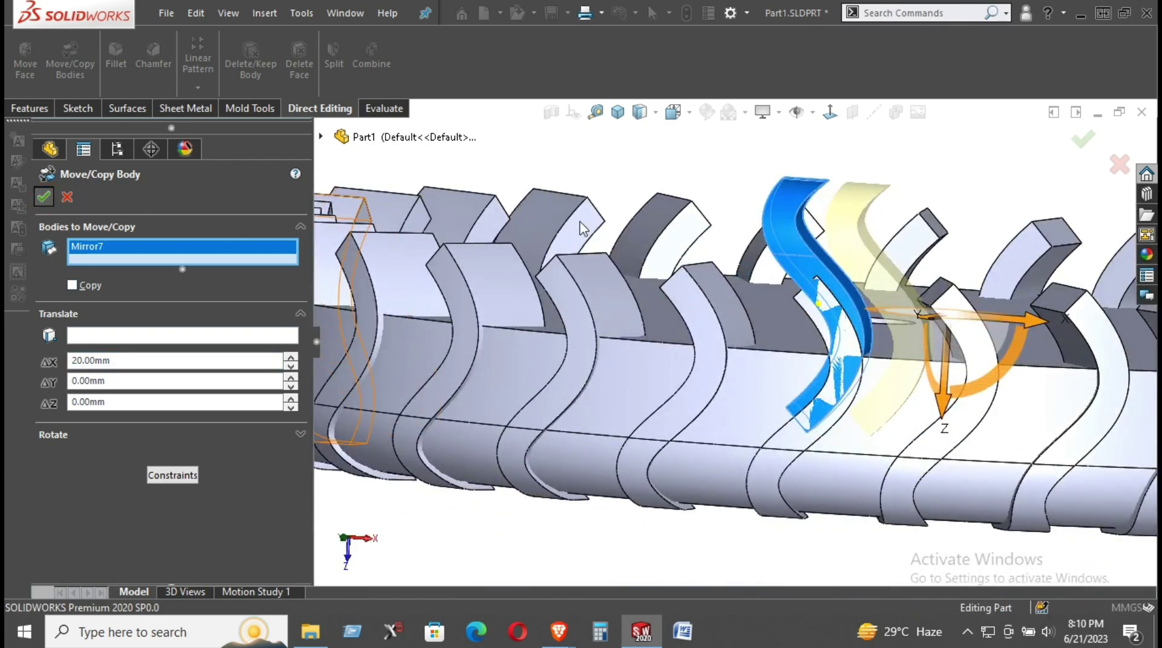
key("Return")
- Mirror the main half-wheel body about its flat back face
middle_click_drag(675, 273, 618, 297)
scroll(698, 365, "up", 5)
middle_click_drag(696, 356, 648, 345)
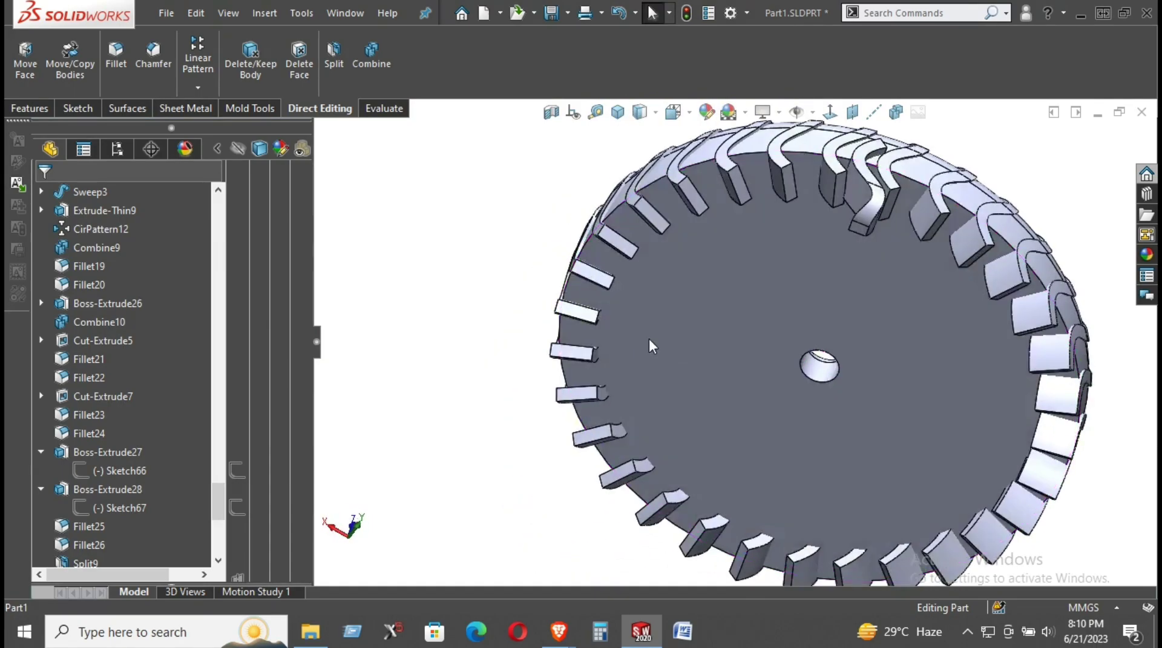
left_click(688, 286)
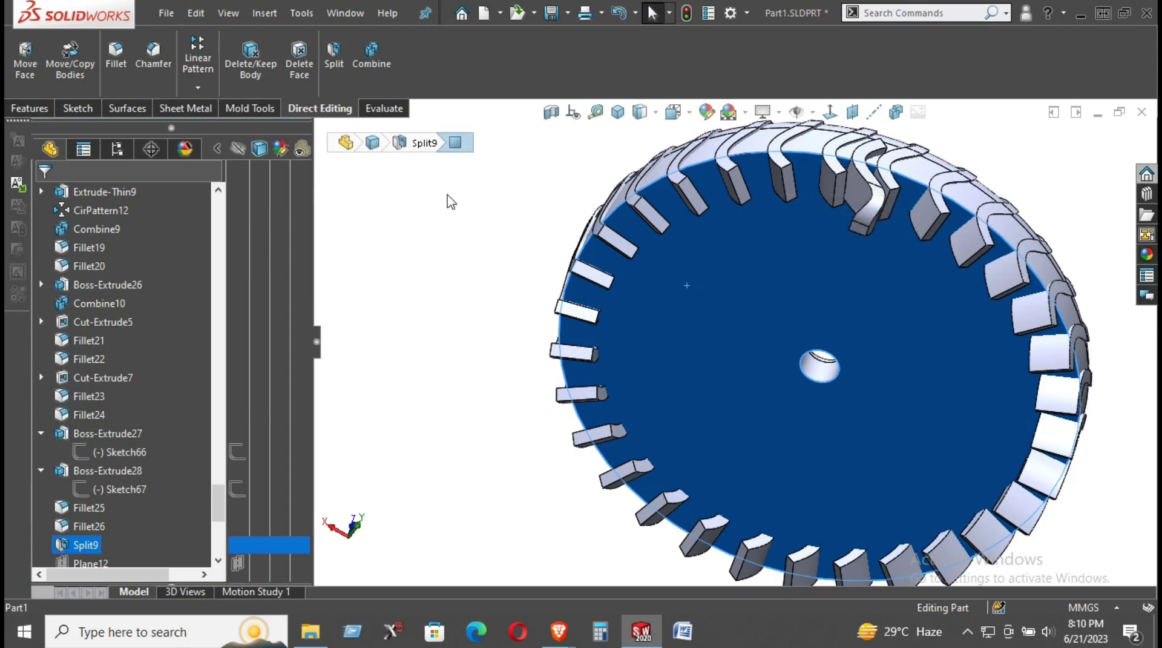
left_click(40, 110)
left_click(596, 87)
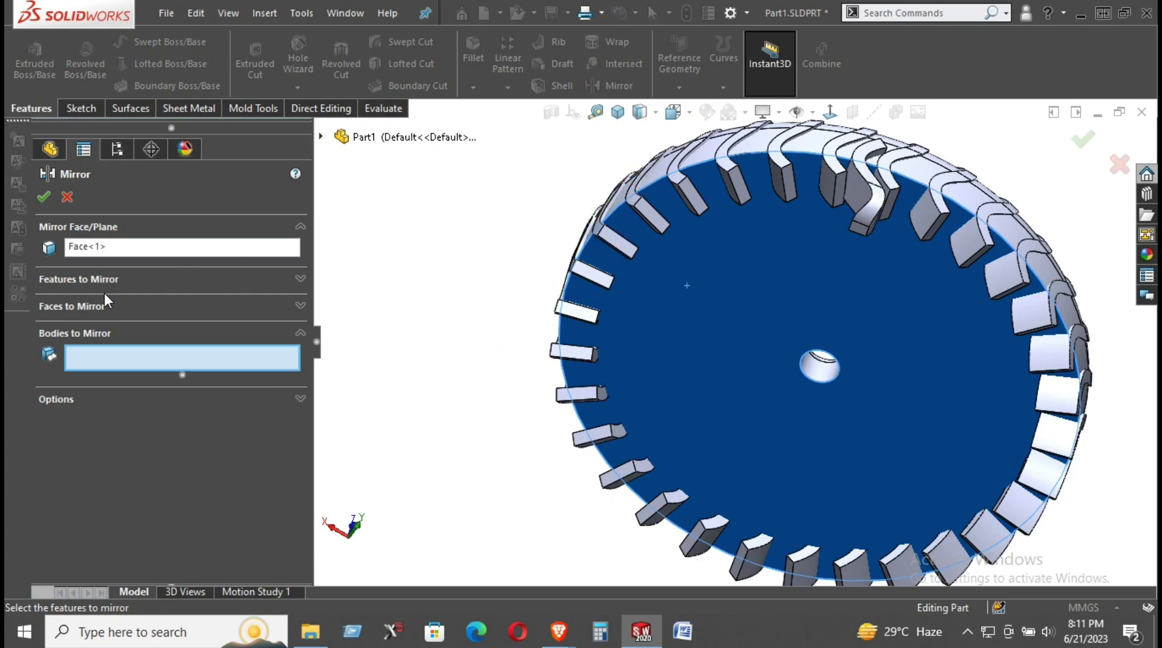
left_click(772, 301)
mouse_move(859, 305)
middle_mouse_down()
mouse_move(732, 251)
mouse_move(734, 305)
mouse_move(762, 294)
mouse_move(835, 302)
middle_mouse_up()
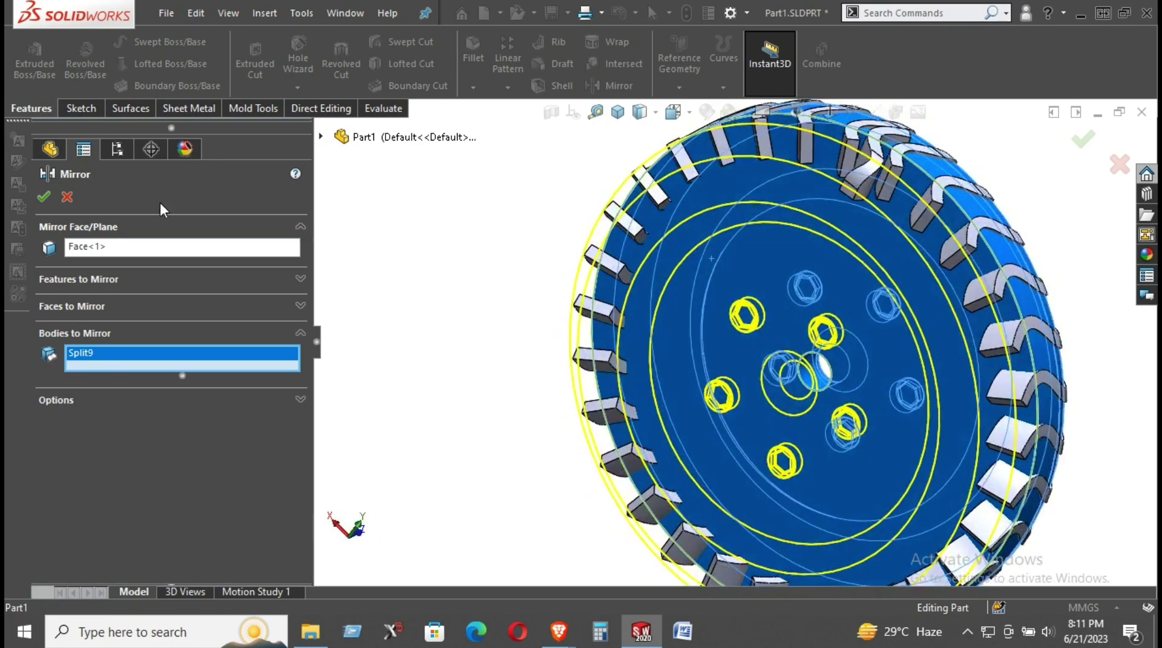
left_click(43, 197)
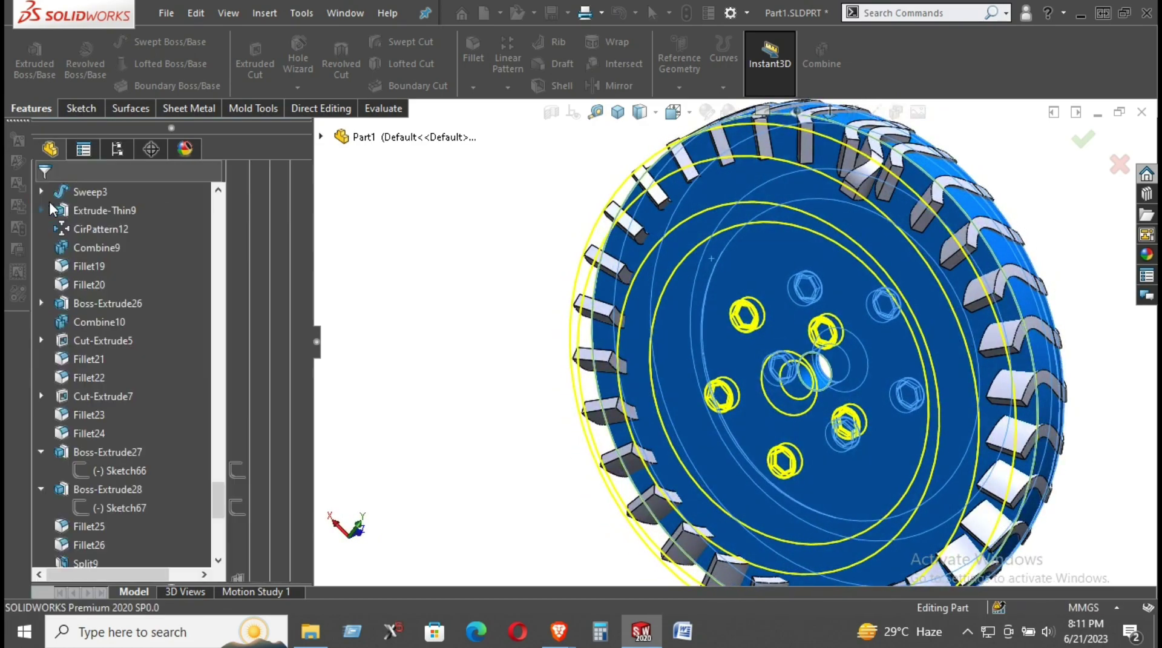
- Examine the mirrored full wheel and its single mirrored lug from several angles, comparing its tread with the neighbouring wheel
middle_click_drag(605, 243, 448, 246)
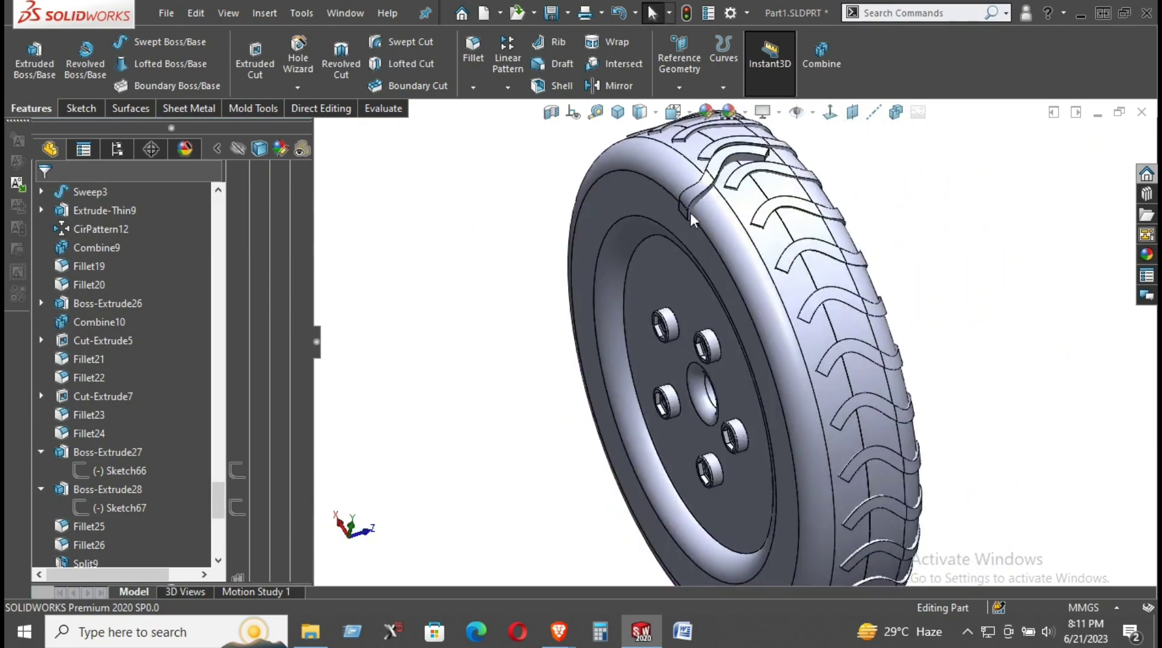
scroll(693, 220, "down", 3)
middle_click_drag(750, 132, 730, 100)
scroll(783, 245, "up", 2)
scroll(757, 236, "down", 1)
middle_click_drag(739, 232, 858, 151)
scroll(808, 303, "up", 5)
scroll(806, 303, "down", 1)
scroll(744, 311, "up", 1)
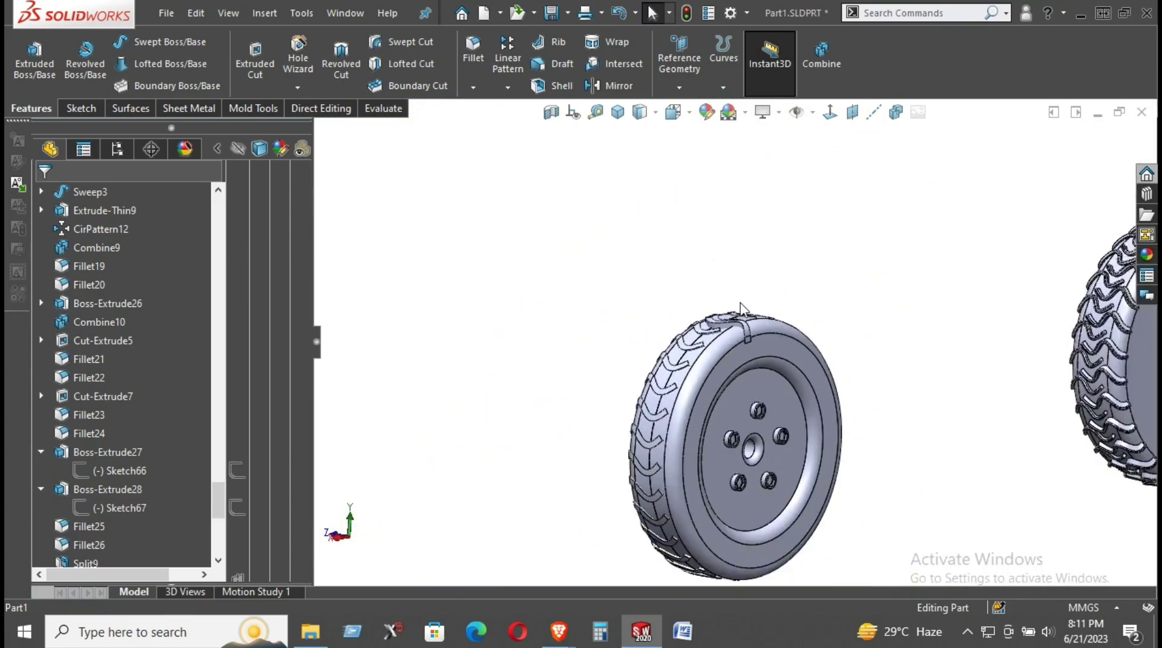
scroll(729, 327, "down", 4)
scroll(944, 291, "up", 5)
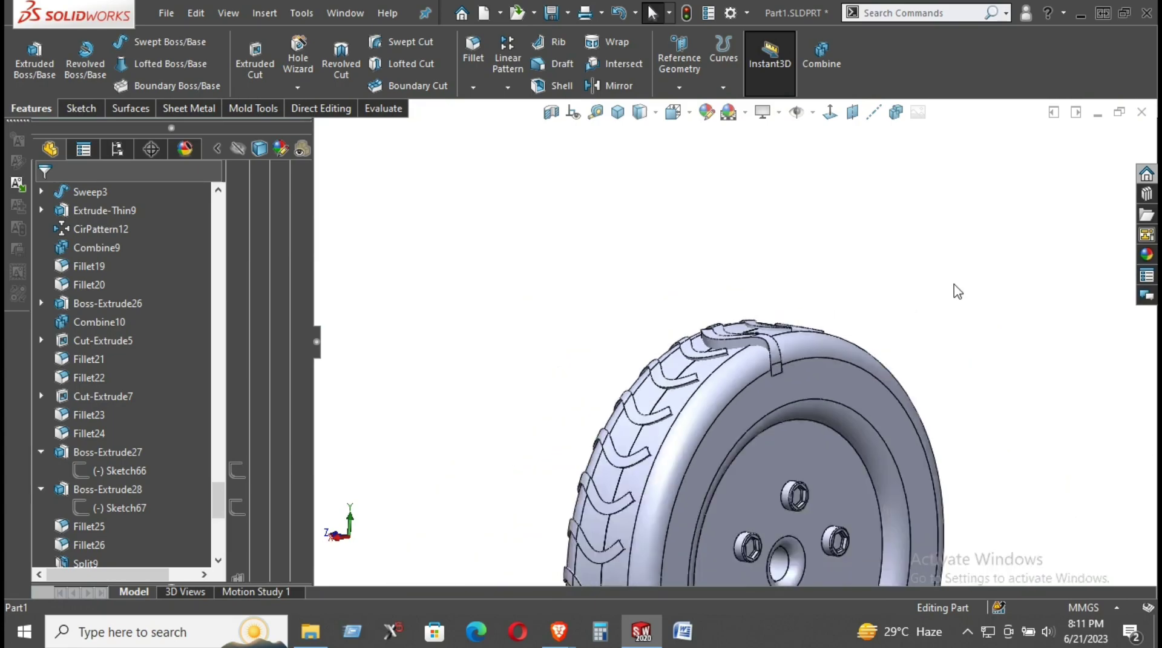
scroll(918, 341, "down", 5)
scroll(919, 342, "down", 3)
mouse_move(913, 363)
middle_mouse_down()
mouse_move(876, 333)
mouse_move(859, 363)
mouse_move(902, 357)
middle_mouse_up()
scroll(761, 338, "up", 8)
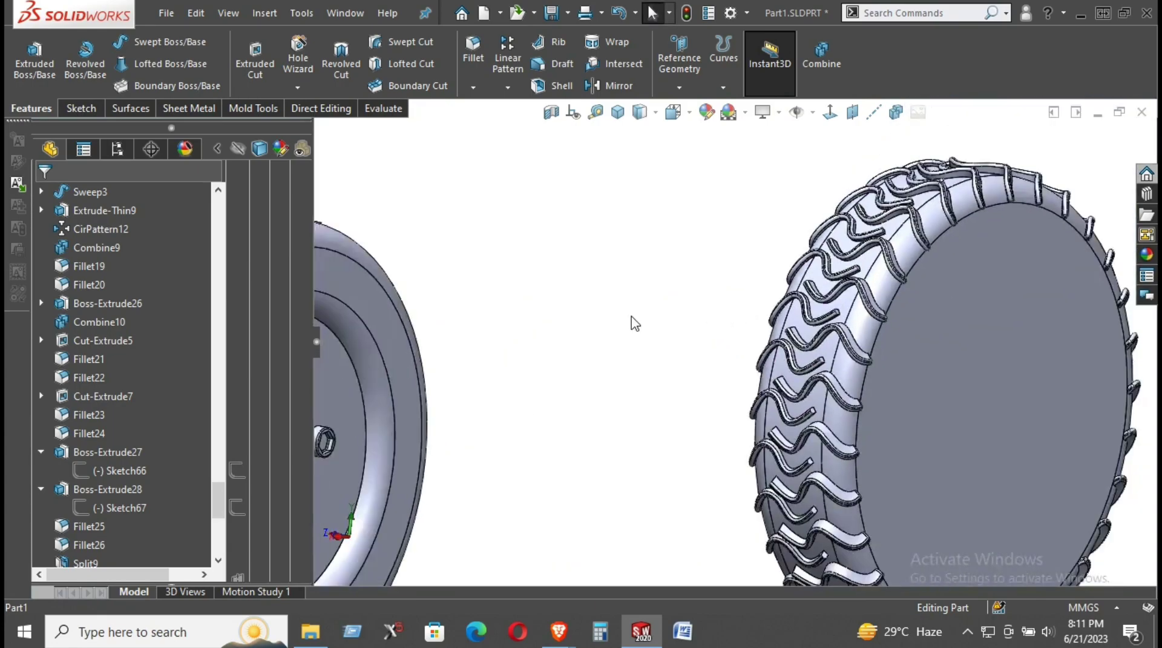
scroll(143, 520, "down", 6)
scroll(518, 330, "down", 5)
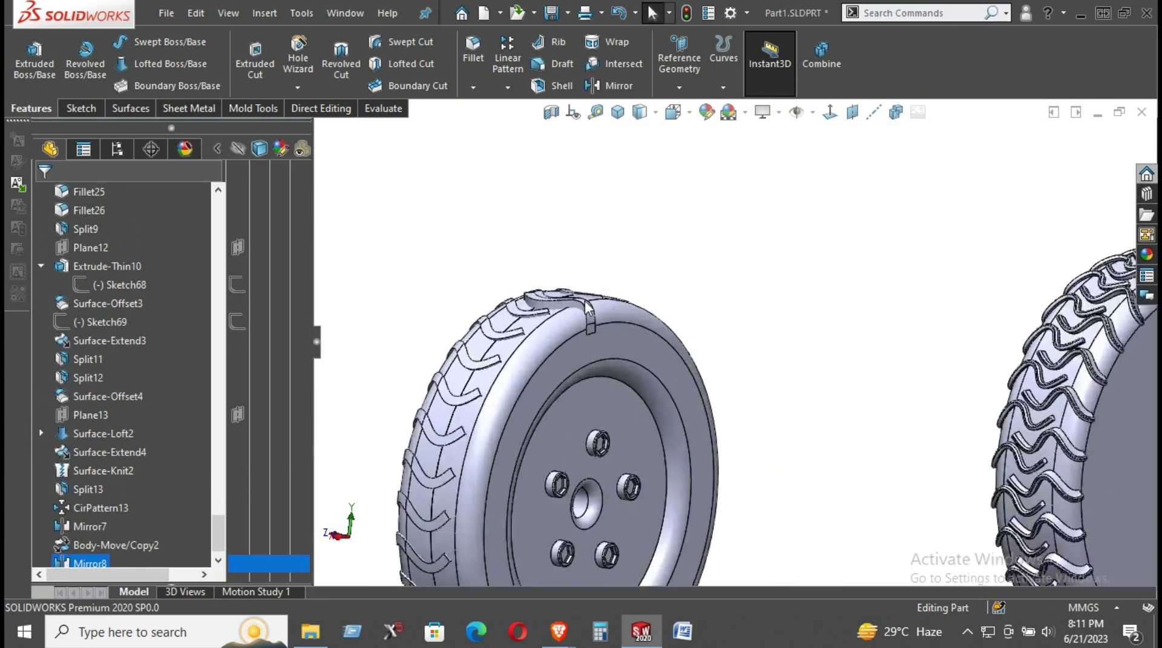
- Move the mirrored tread lug -5 mm along Y with Move/Copy Body
left_click(321, 108)
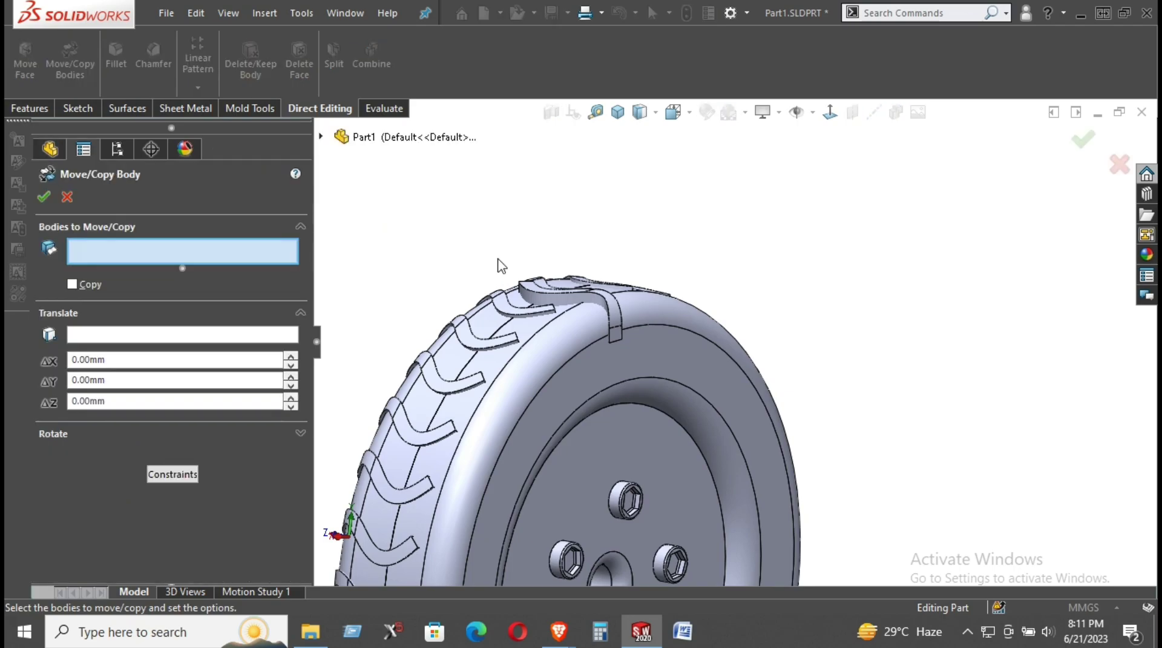
left_click(555, 305)
left_click_drag(574, 266, 569, 277)
scroll(595, 292, "down", 5)
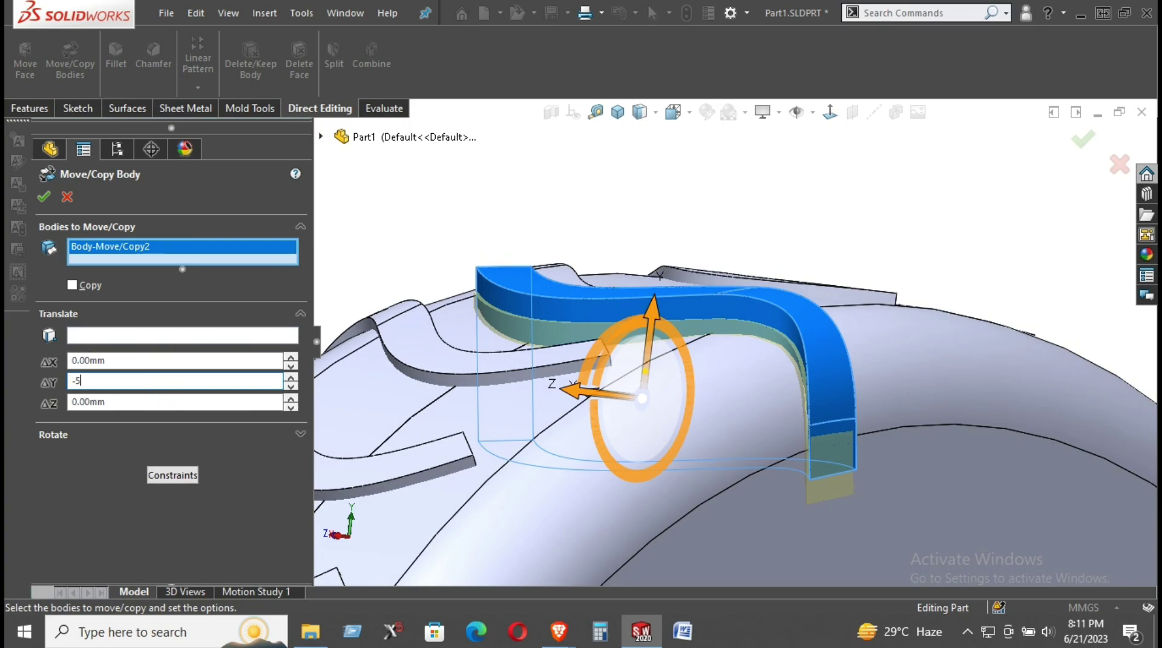
key("Return")
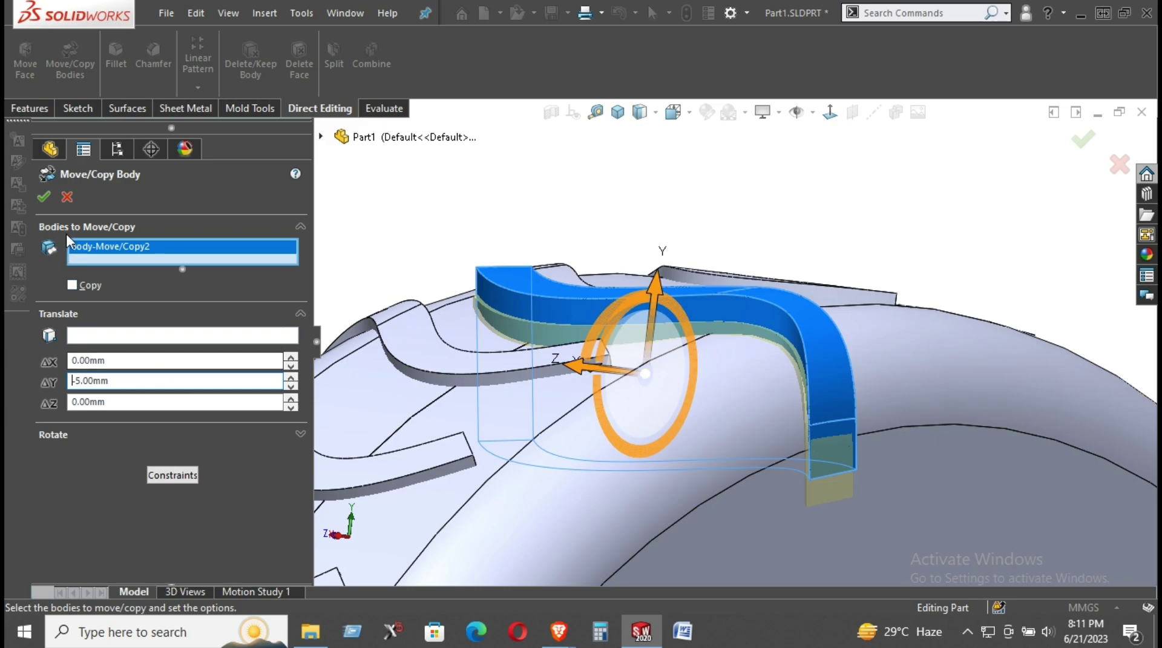
left_click(43, 195)
- Examine from several angles how the lowered lug sits against the tyre's tread and sidewall, including its end edge
middle_click_drag(621, 330, 684, 336)
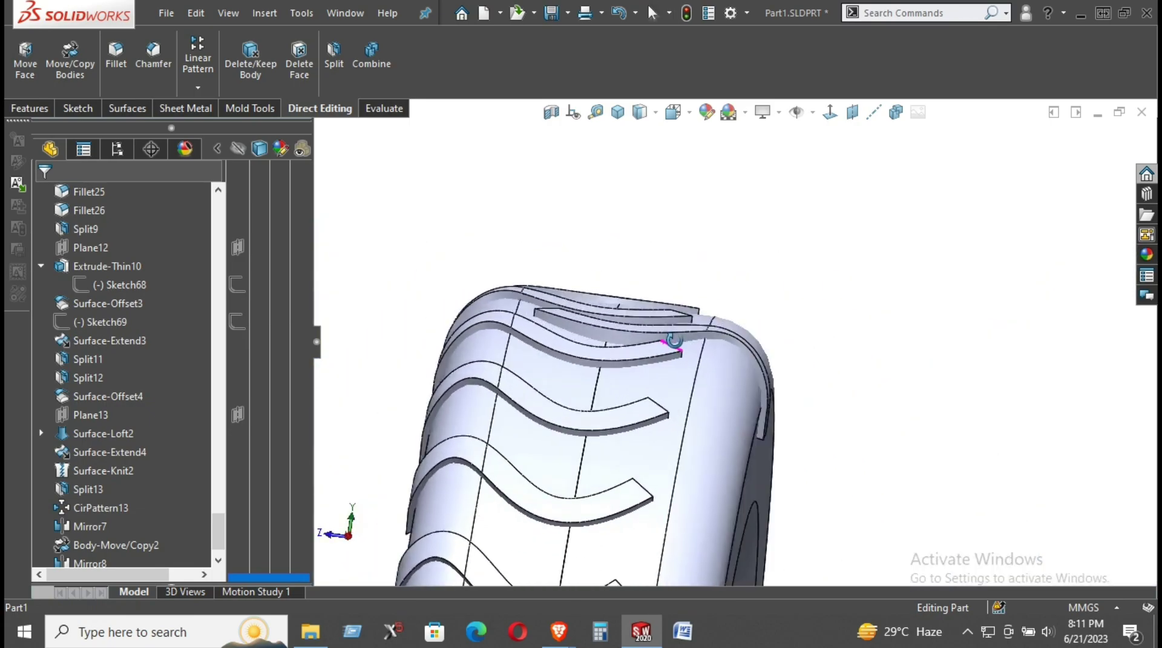
scroll(759, 451, "down", 5)
left_click(761, 432)
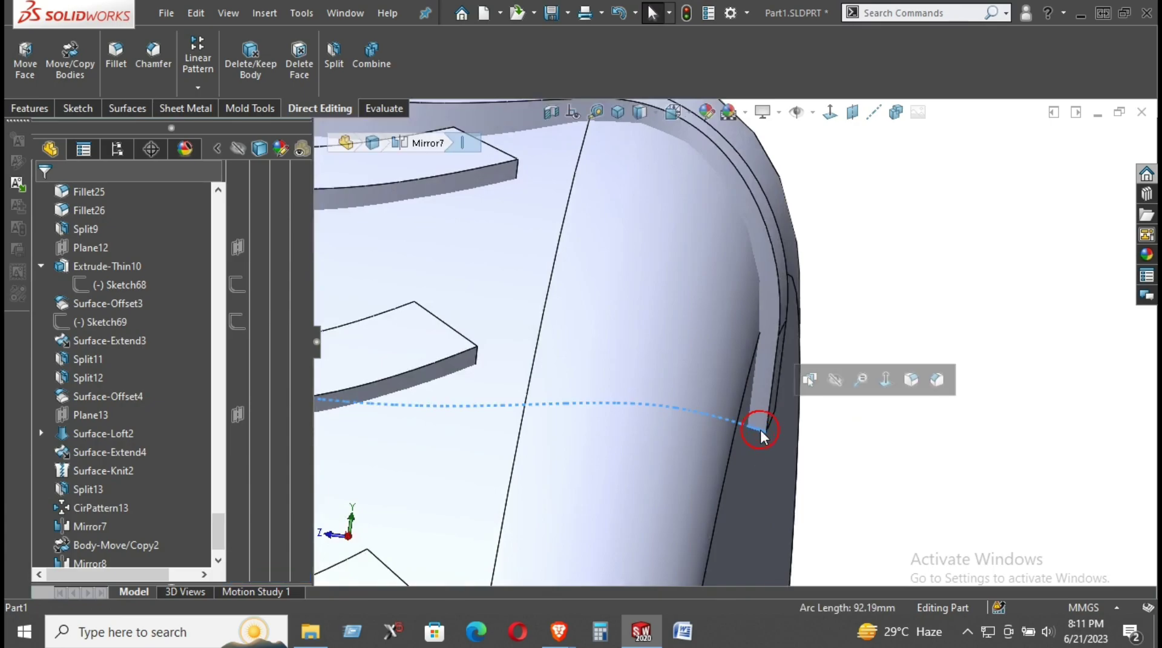
scroll(764, 432, "up", 4)
left_click(890, 365)
scroll(814, 380, "up", 2)
middle_click_drag(669, 382, 706, 402)
scroll(619, 306, "down", 3)
middle_click_drag(620, 305, 1037, 325)
scroll(914, 383, "down", 4)
scroll(797, 354, "up", 2)
scroll(399, 296, "down", 5)
scroll(417, 305, "up", 1)
scroll(842, 393, "up", 6)
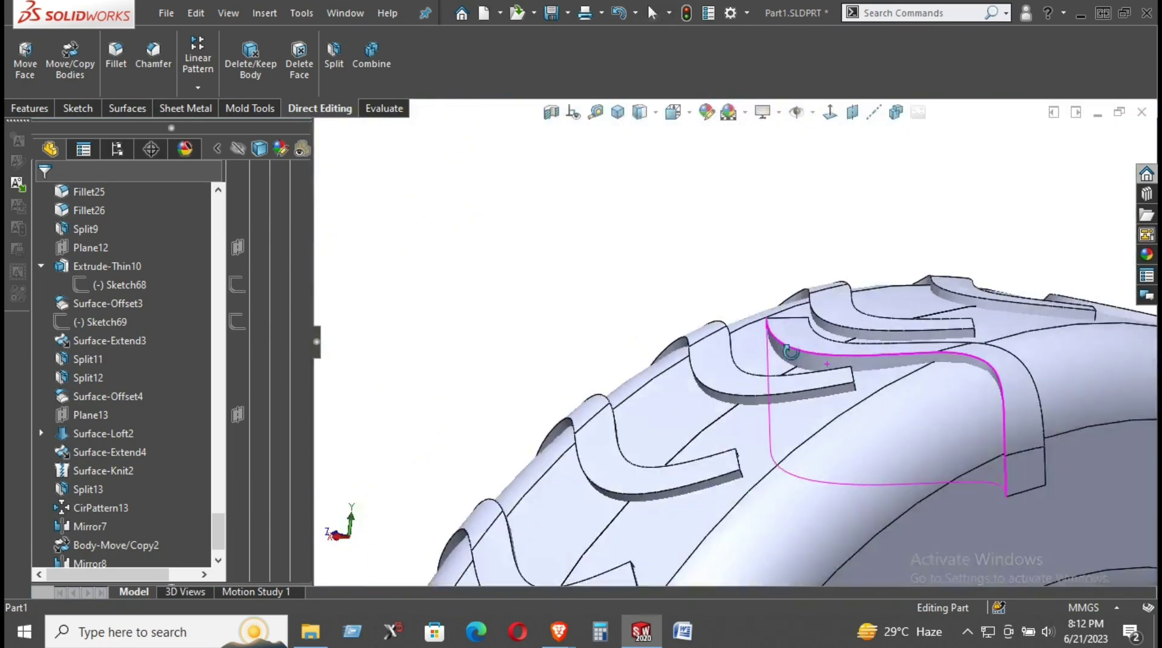
scroll(806, 392, "up", 3)
scroll(814, 402, "down", 3)
middle_click_drag(814, 401, 727, 296)
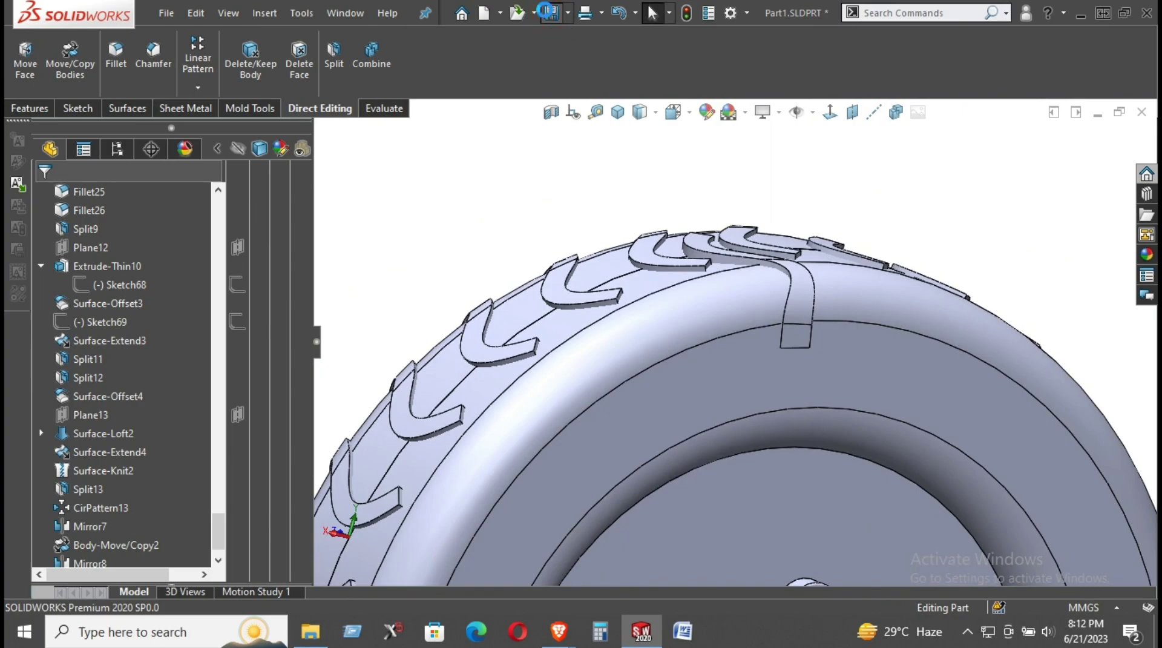
- Save the part and set up a circular pattern of bodies with the lowered tread lug as the body to repeat
left_click(547, 11)
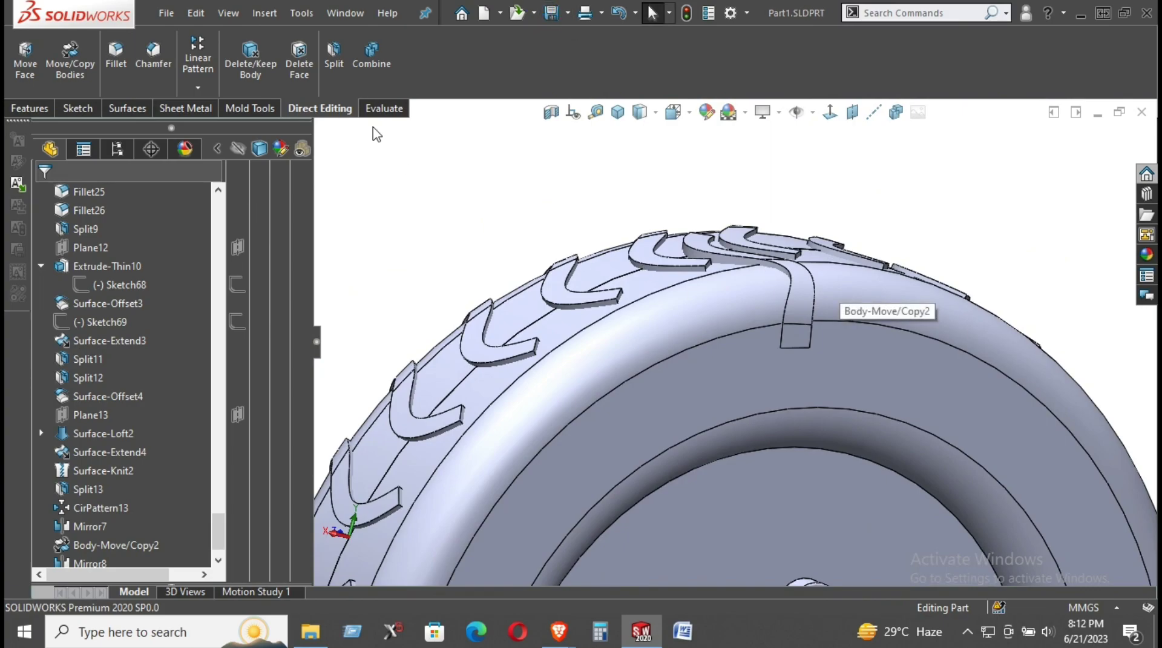
left_click(198, 88)
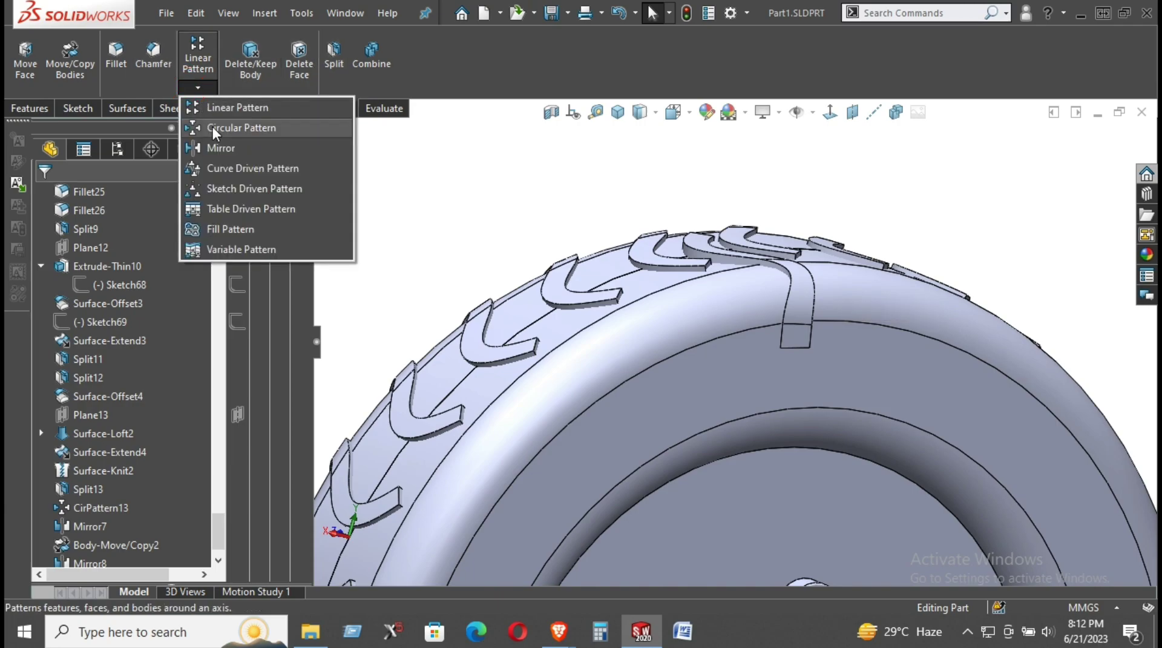
left_click(213, 129)
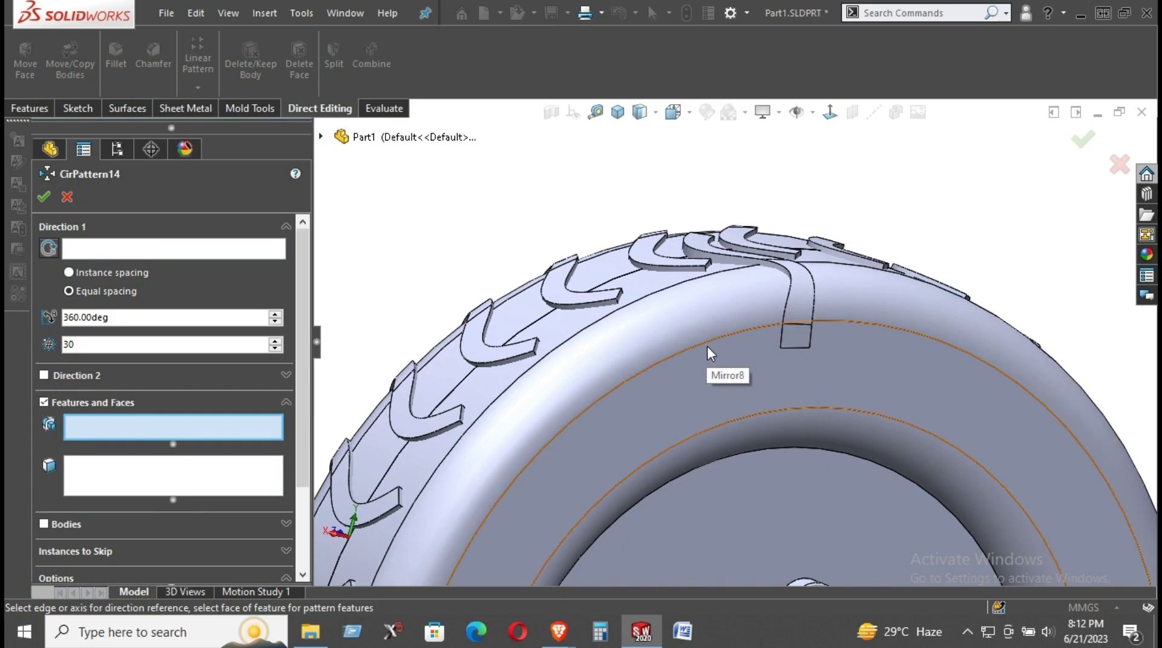
left_click(132, 522)
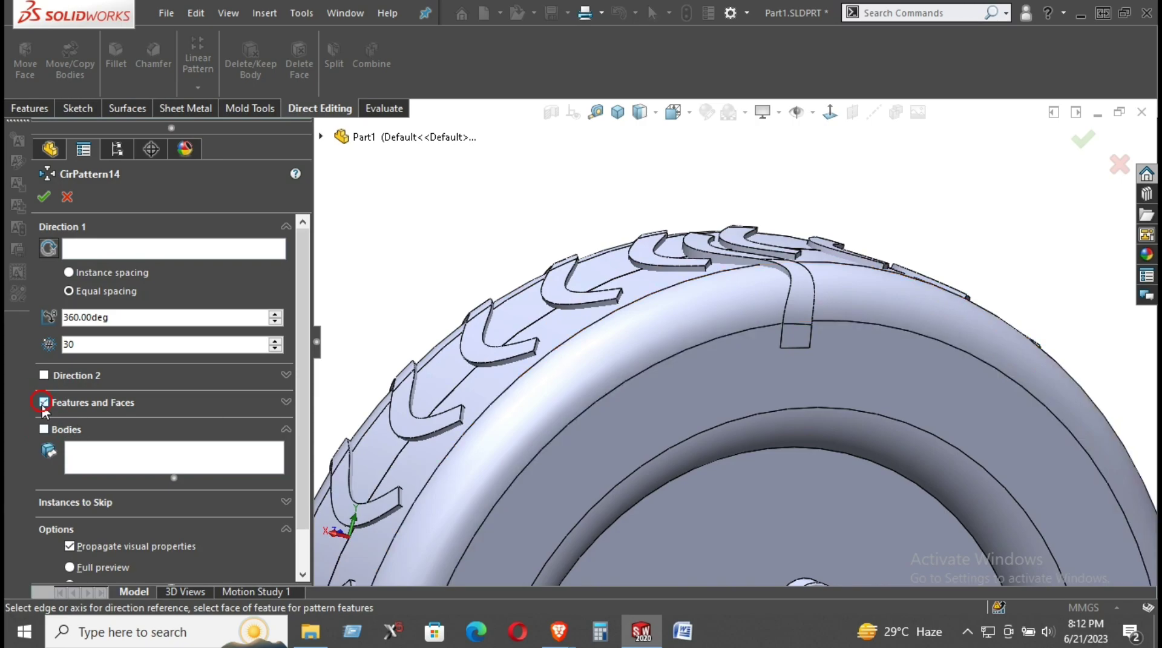
left_click(63, 401)
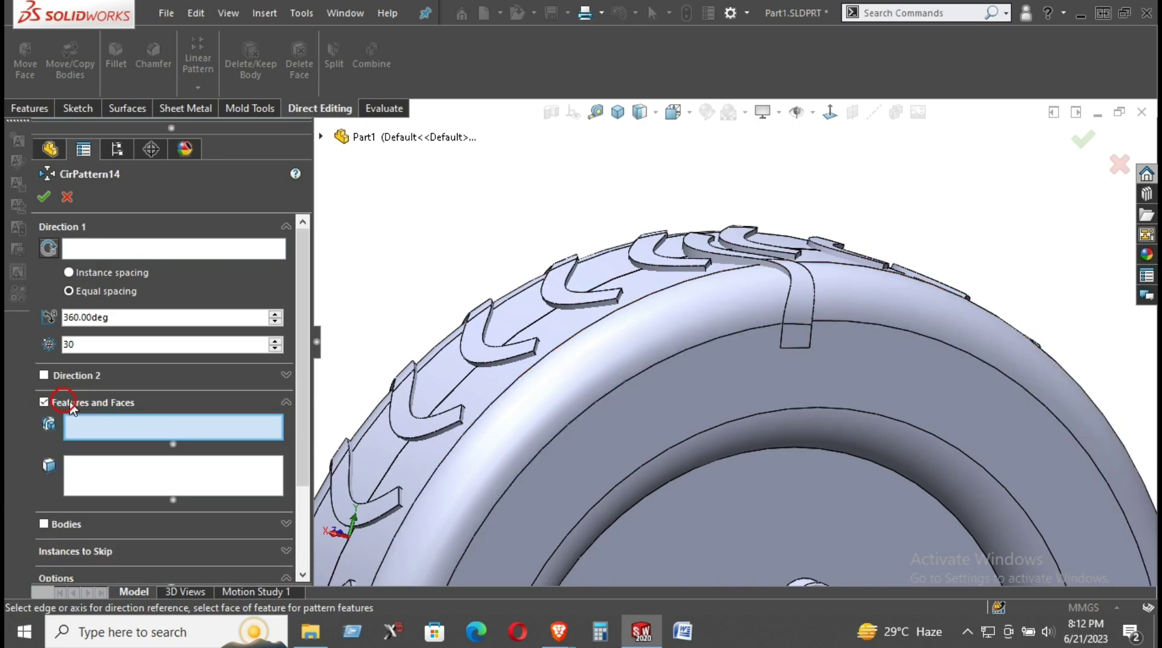
left_click(64, 402)
left_click(48, 428)
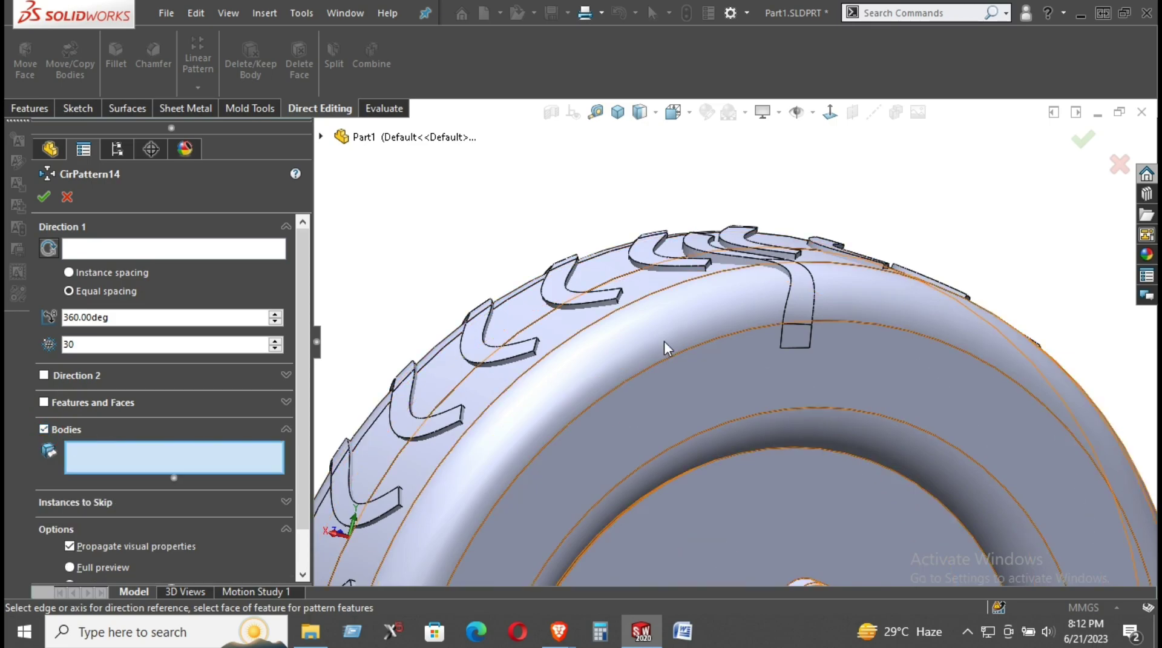
left_click(797, 305)
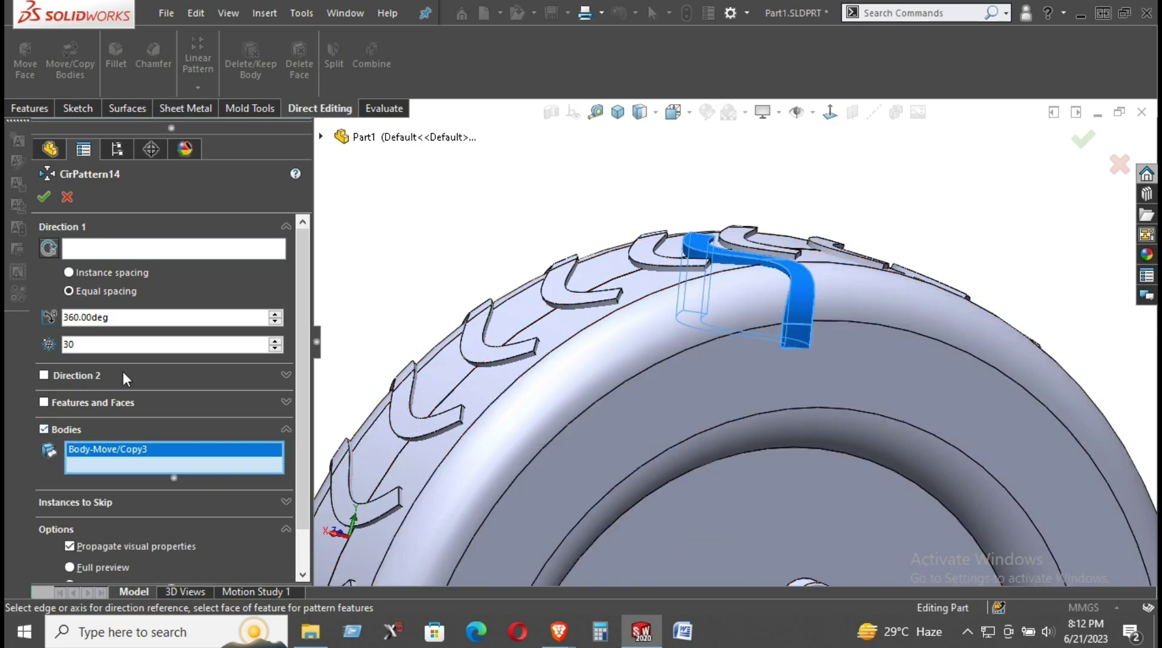
- Pattern the lug around the wheel's circular sidewall edge with 30 equally spaced instances over 360 degrees
left_click(100, 247)
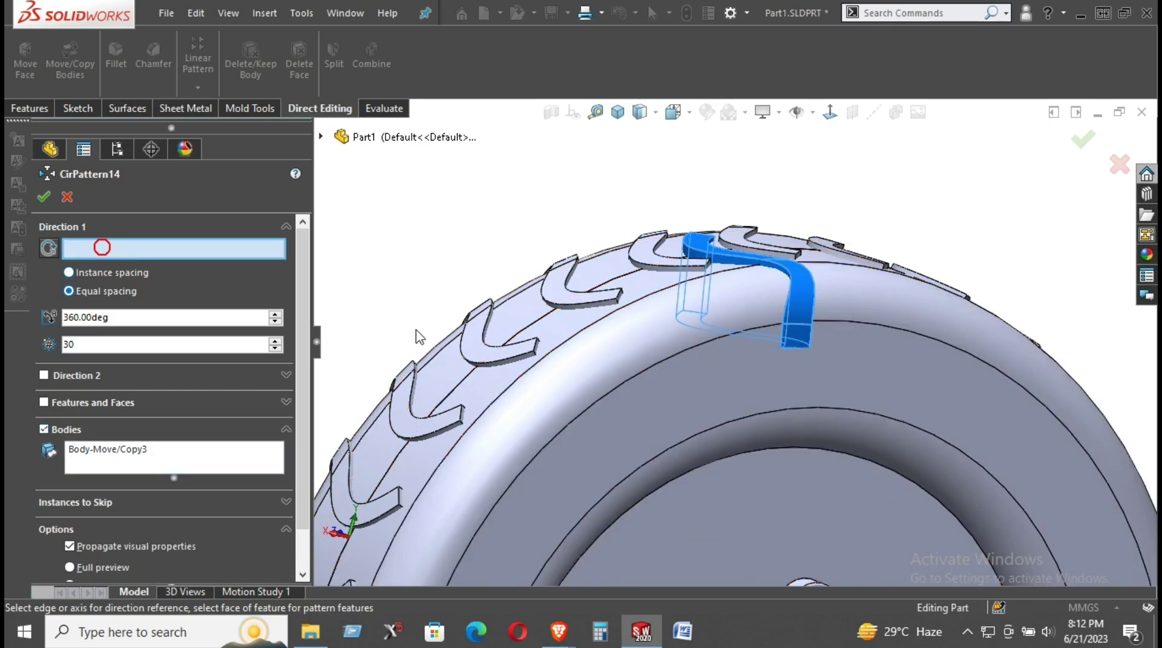
left_click(695, 350)
scroll(754, 472, "up", 3)
middle_click_drag(754, 465, 730, 563)
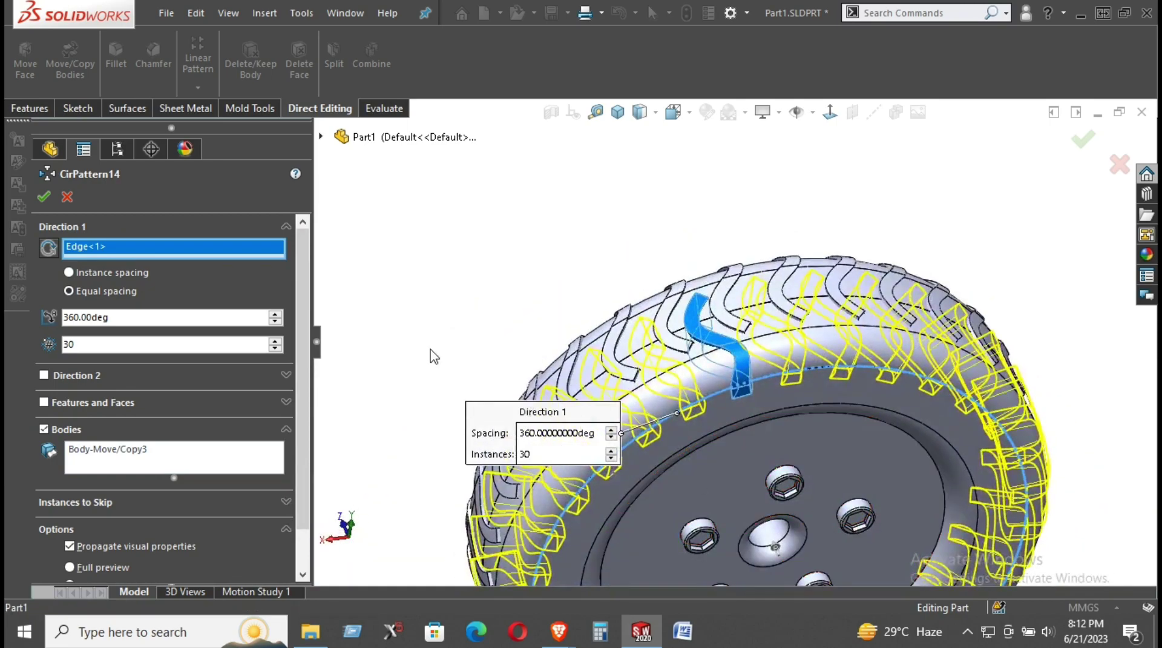
left_click(44, 197)
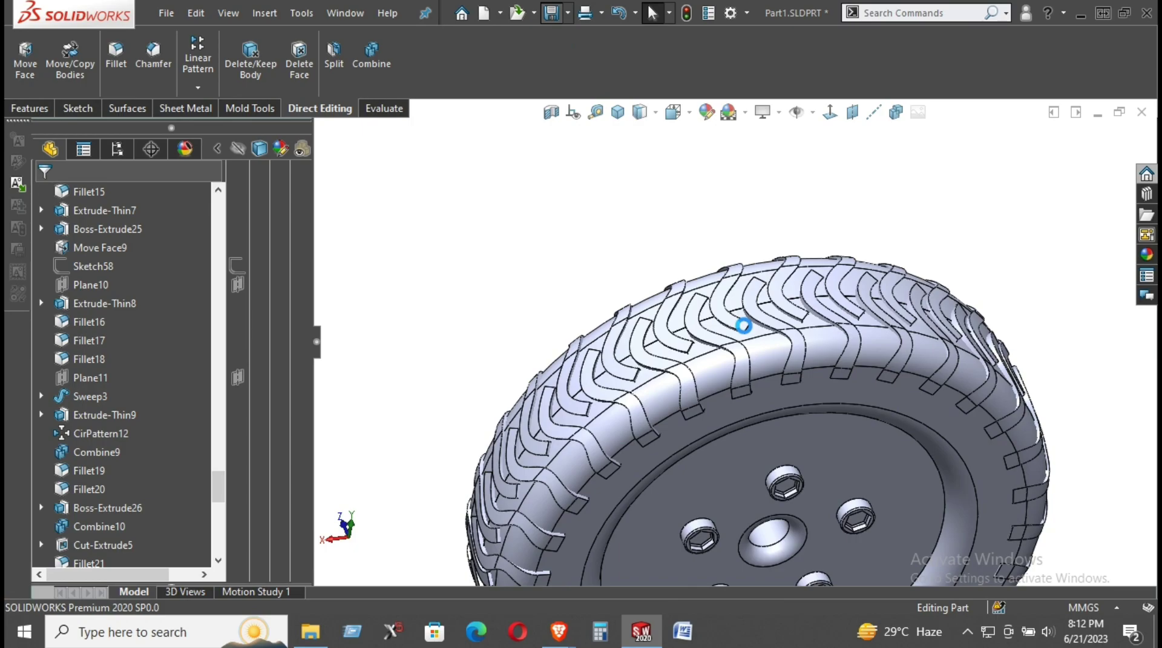
- Inspect the patterned lugs around both sides of the wheel for coverage and fit
scroll(753, 341, "up", 9)
middle_click_drag(777, 381, 849, 464)
scroll(949, 311, "down", 4)
middle_click_drag(949, 311, 1004, 281)
scroll(1001, 285, "down", 1)
scroll(959, 346, "up", 6)
scroll(1058, 365, "down", 8)
- Roll the feature history back to just after Split13, before the lug patterns and mirrors
scroll(130, 507, "down", 5)
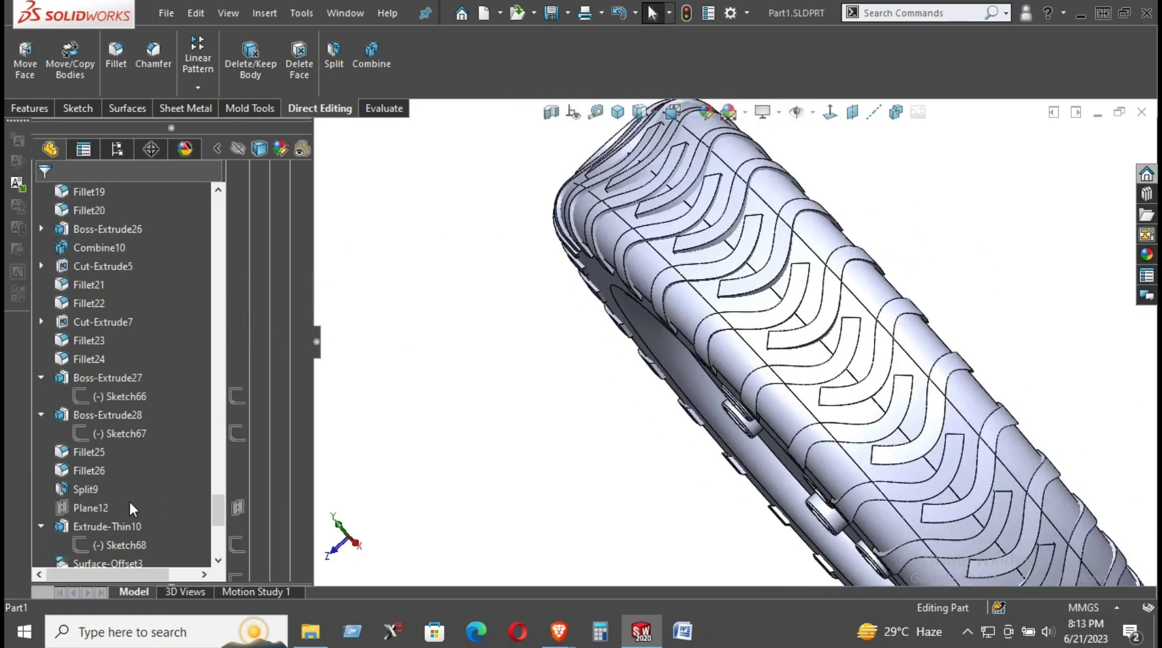
scroll(130, 504, "down", 6)
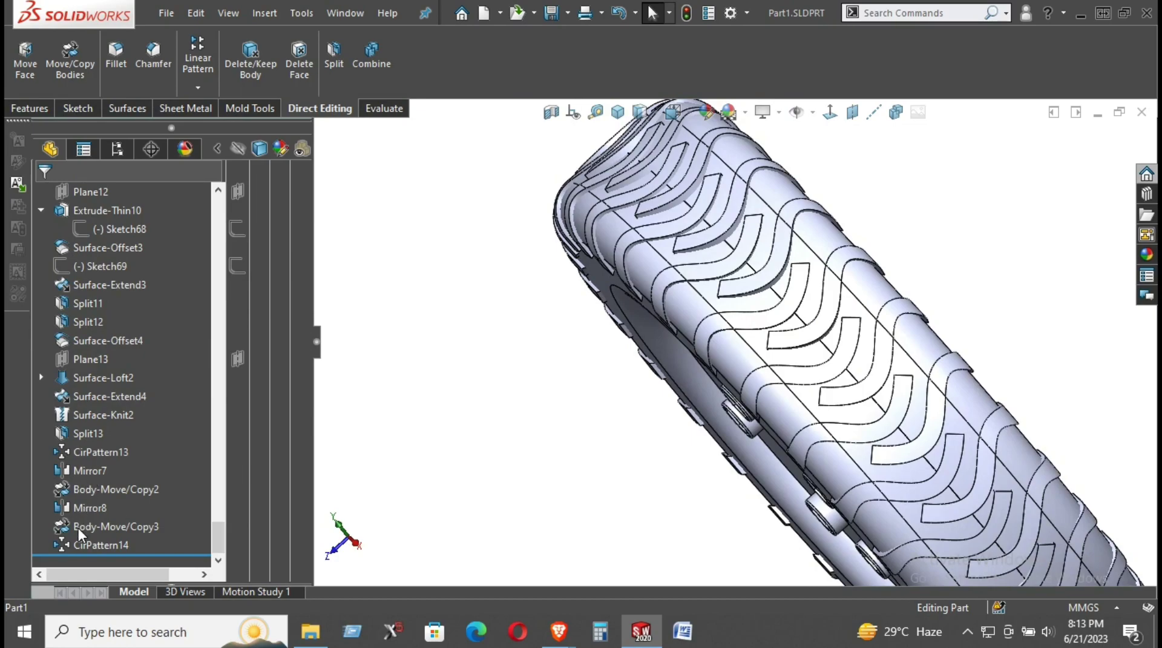
left_click(84, 378)
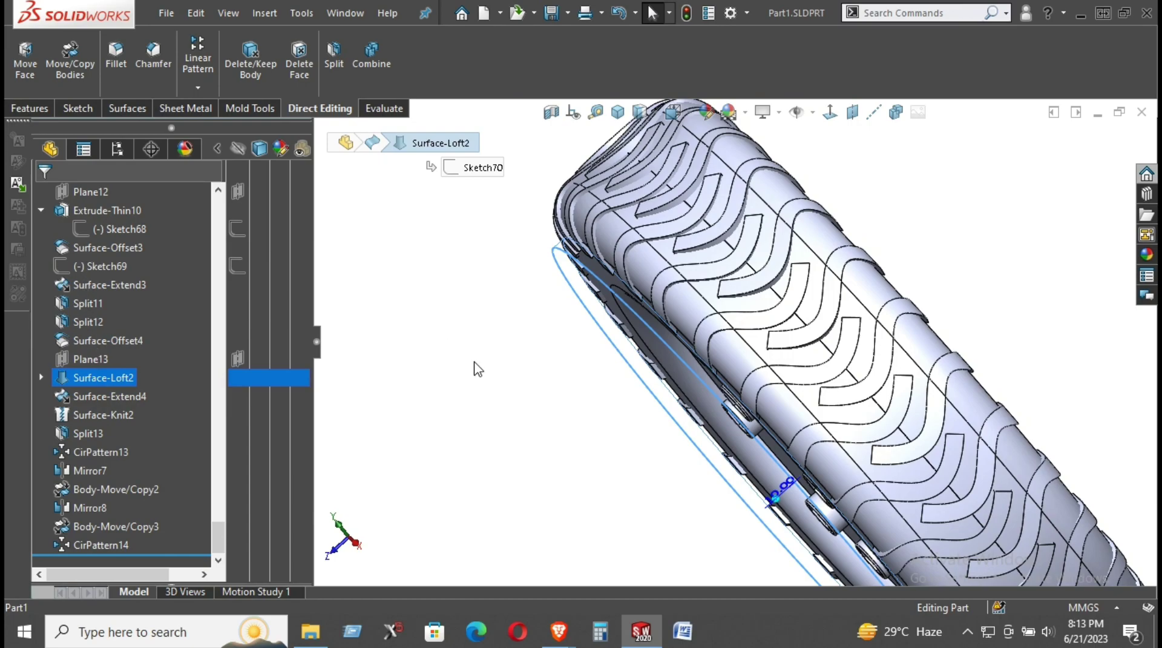
left_click(483, 371)
middle_click_drag(730, 399, 773, 339)
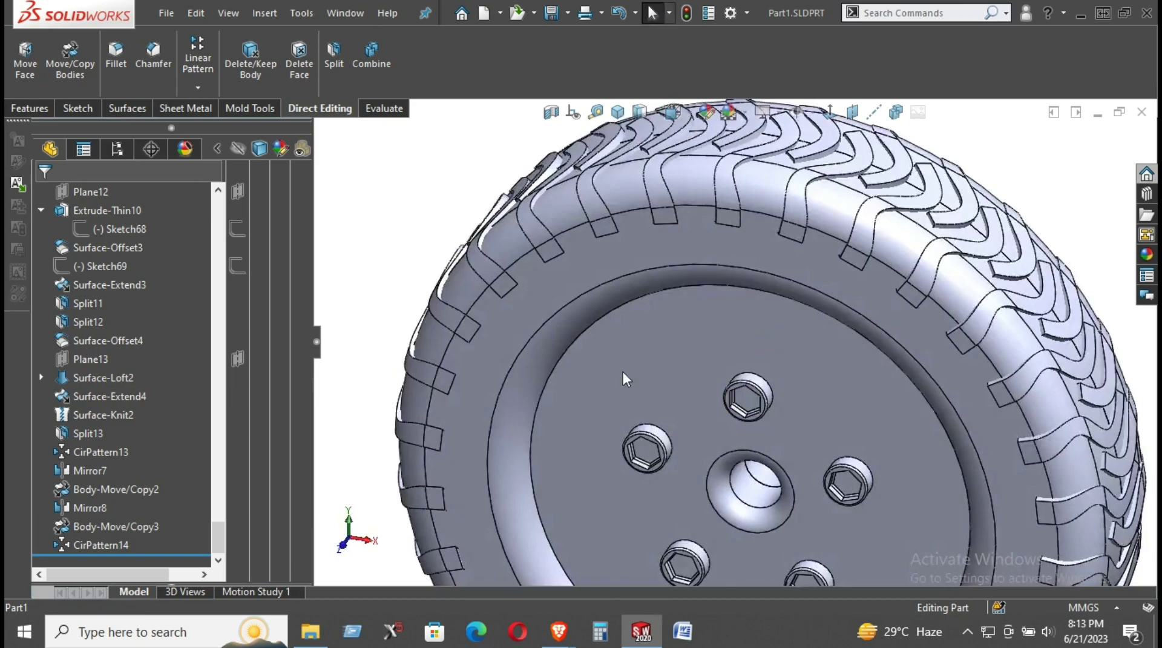
left_click(81, 433)
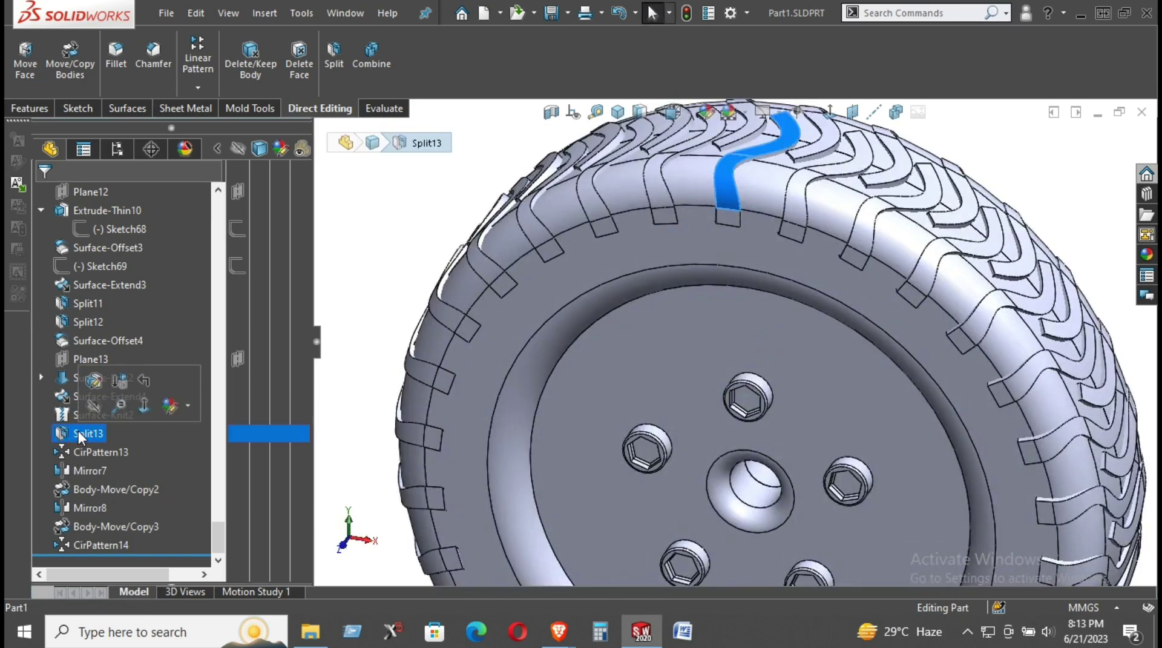
left_click_drag(161, 552, 135, 441)
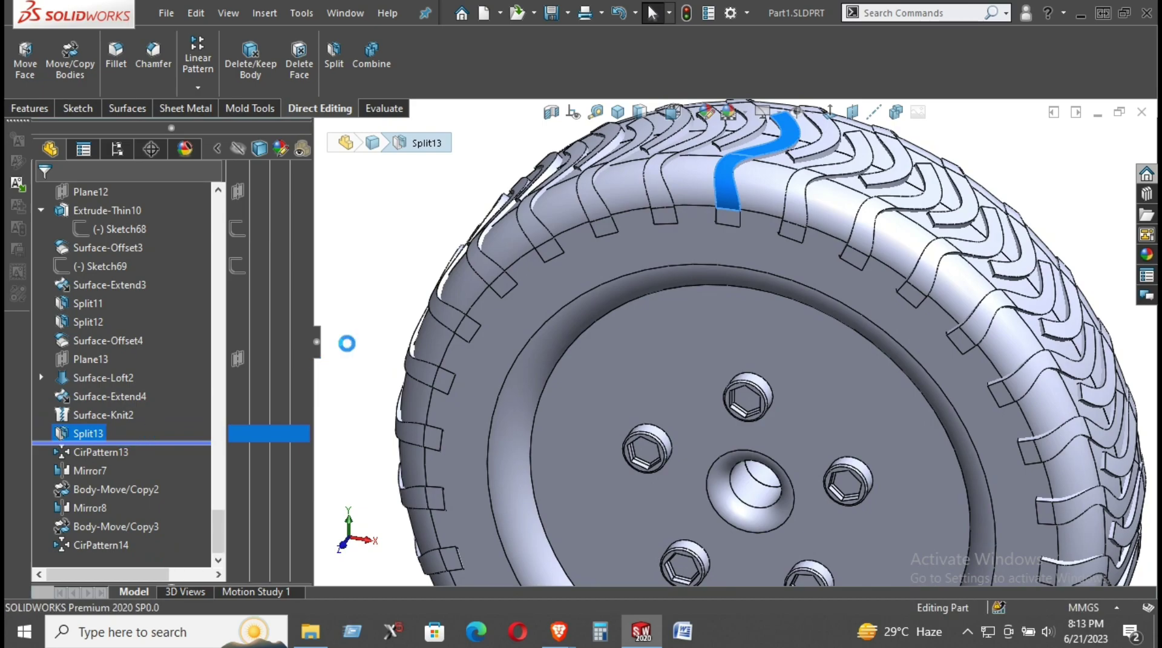
- Start a fillet on one long outer edge of the original tread lug and set its radius to 10 mm
scroll(777, 168, "down", 6)
middle_click_drag(724, 254, 747, 241)
scroll(695, 371, "down", 3)
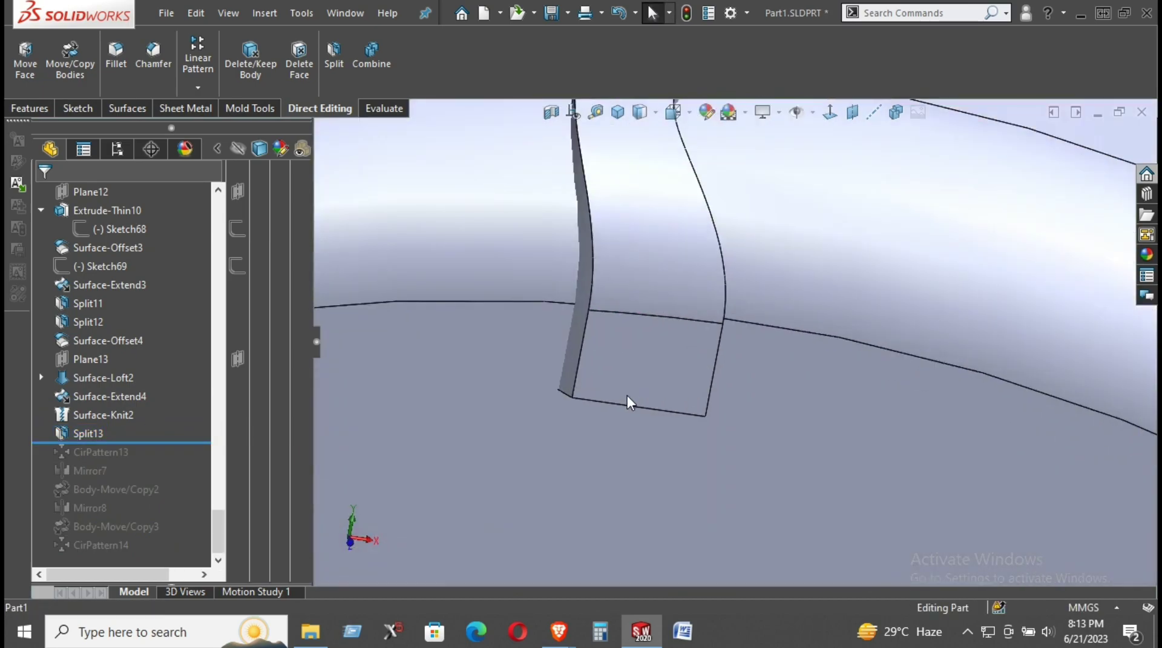
left_click(576, 383)
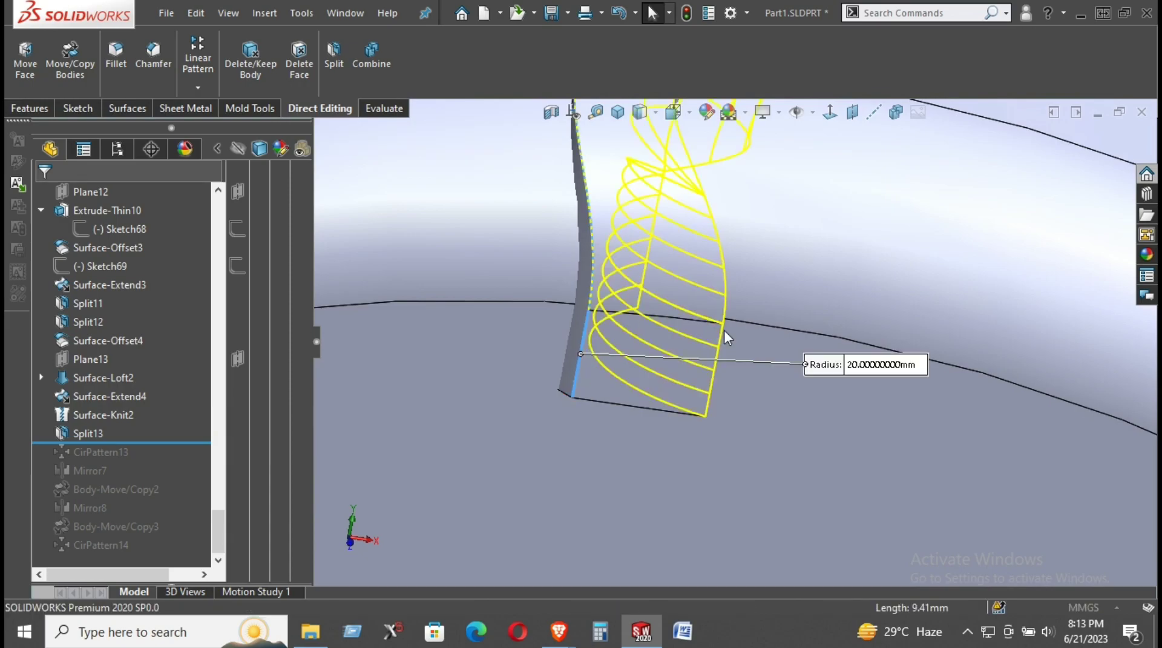
type("10")
key("Return")
scroll(630, 310, "up", 3)
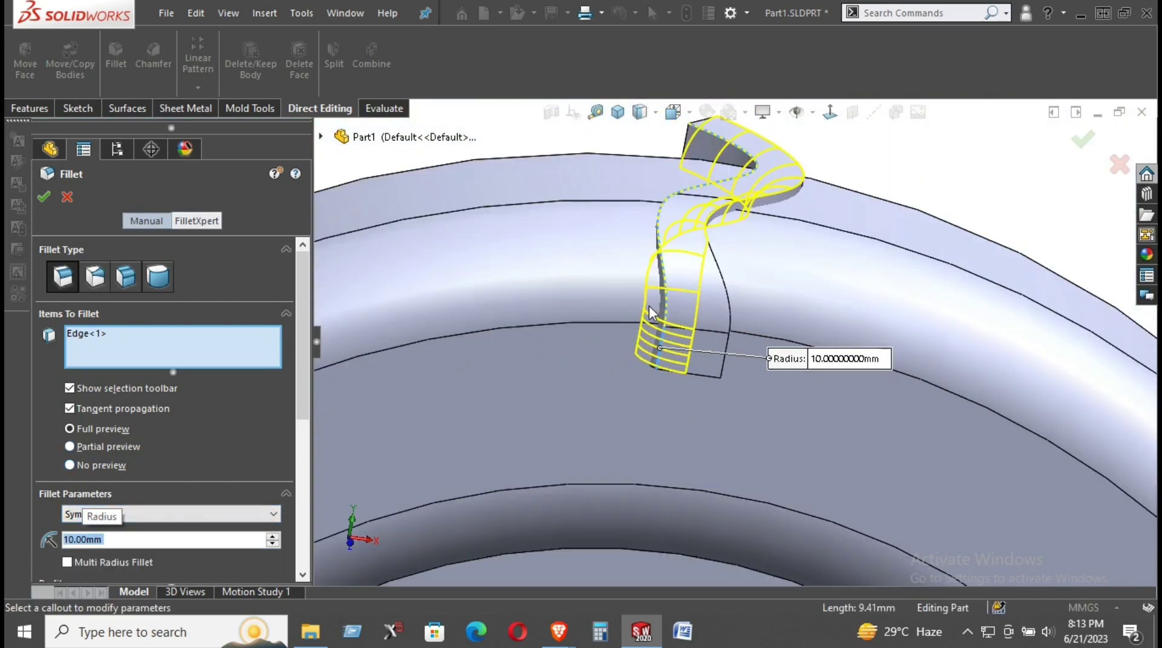
- Add the lug's opposite long outer edge to the fillet and reduce the radius to 5 mm and finally 1 mm
scroll(720, 366, "down", 3)
middle_click_drag(719, 434, 706, 350)
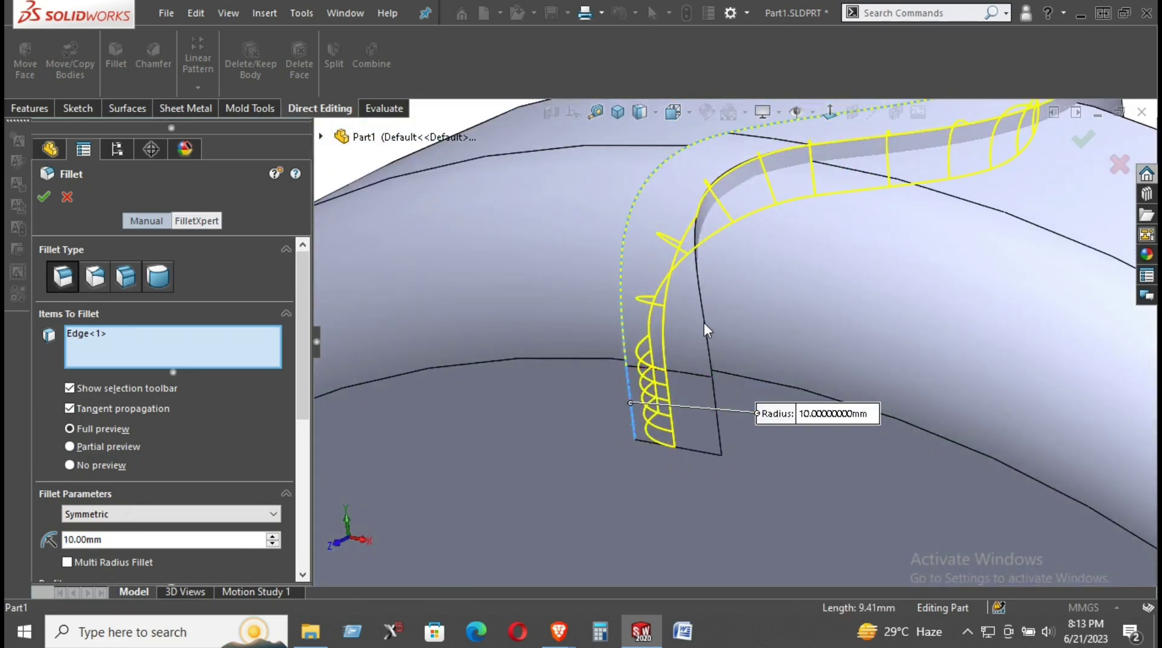
left_click(702, 321)
type("5")
key("Return")
type("1")
key("Return")
- Add the short edges at both ends of the original tread lug to the fillet selection
middle_click_drag(884, 346, 627, 390)
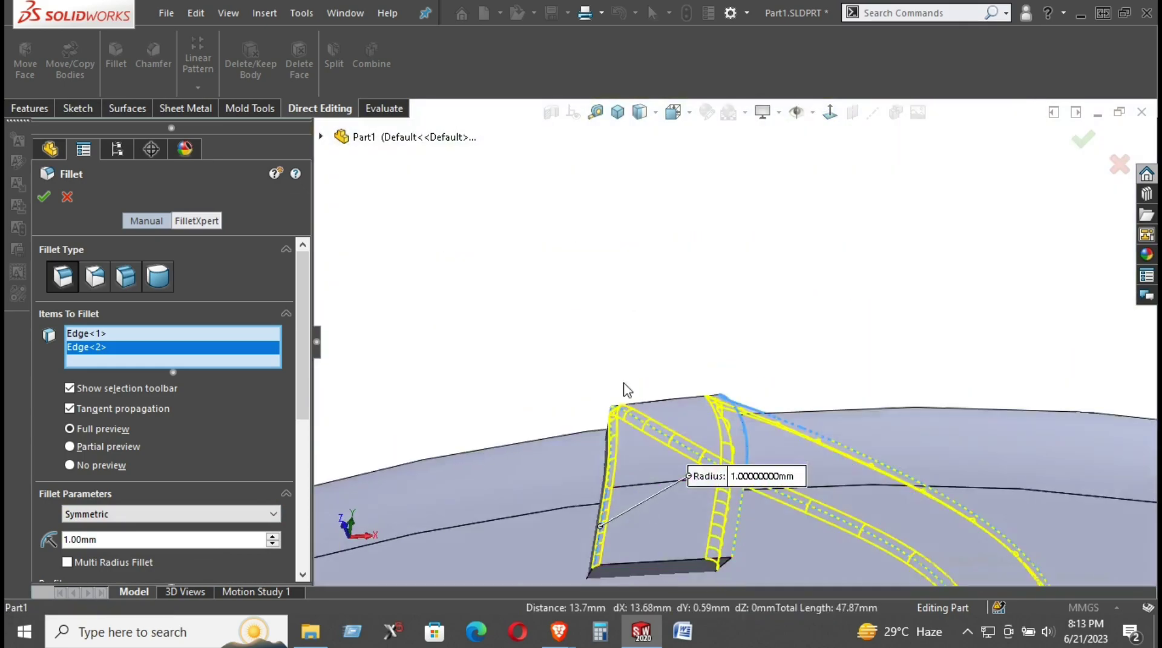
left_click(658, 568)
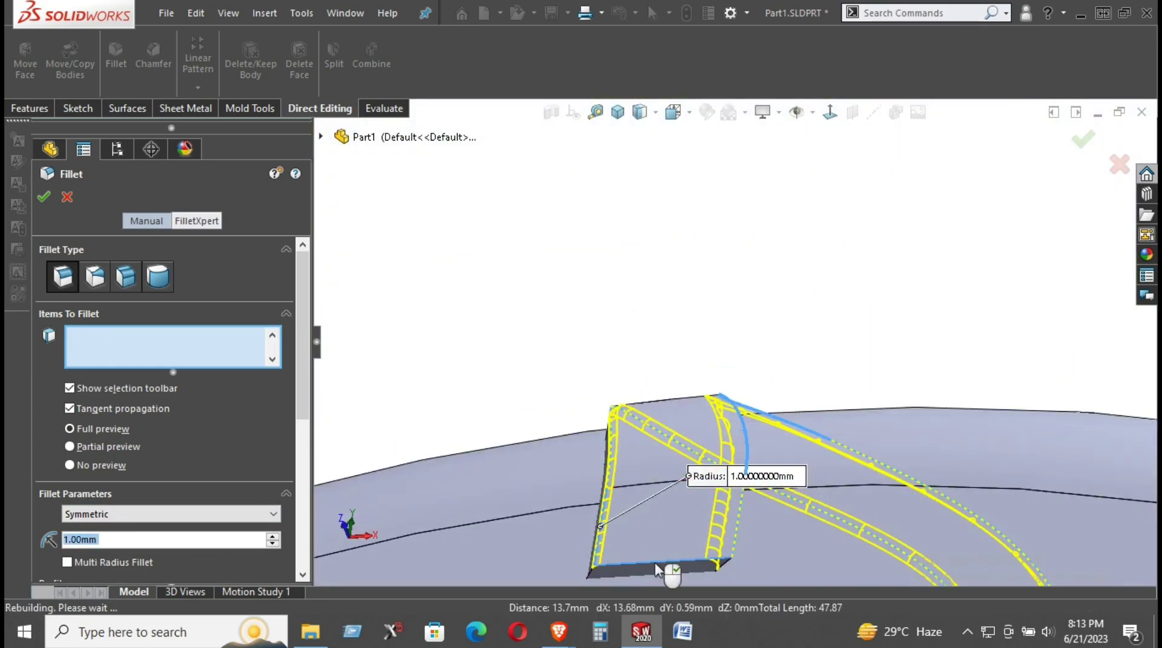
middle_click_drag(659, 565, 605, 306)
scroll(572, 275, "down", 3)
mouse_move(569, 261)
middle_mouse_down()
mouse_move(576, 277)
mouse_move(562, 258)
middle_mouse_up()
left_click(567, 262)
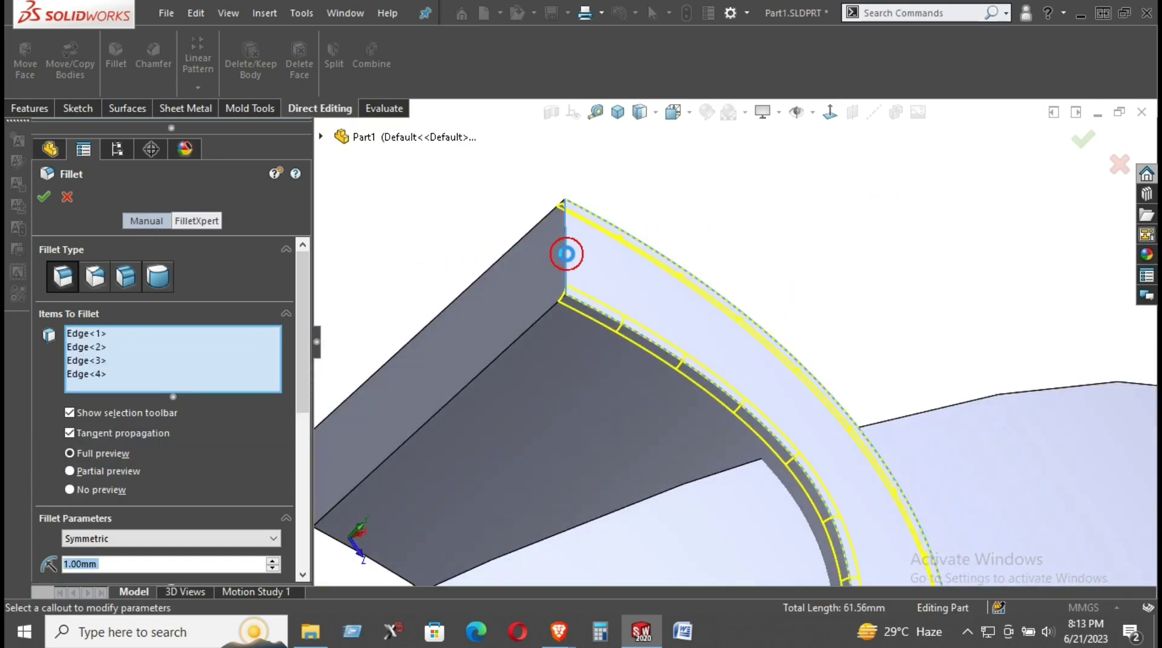
- Set the lug fillet's radius to 2 mm and create the fillet on the selected edges
type("2")
key("Return")
scroll(785, 454, "up", 3)
middle_click_drag(785, 453, 709, 241)
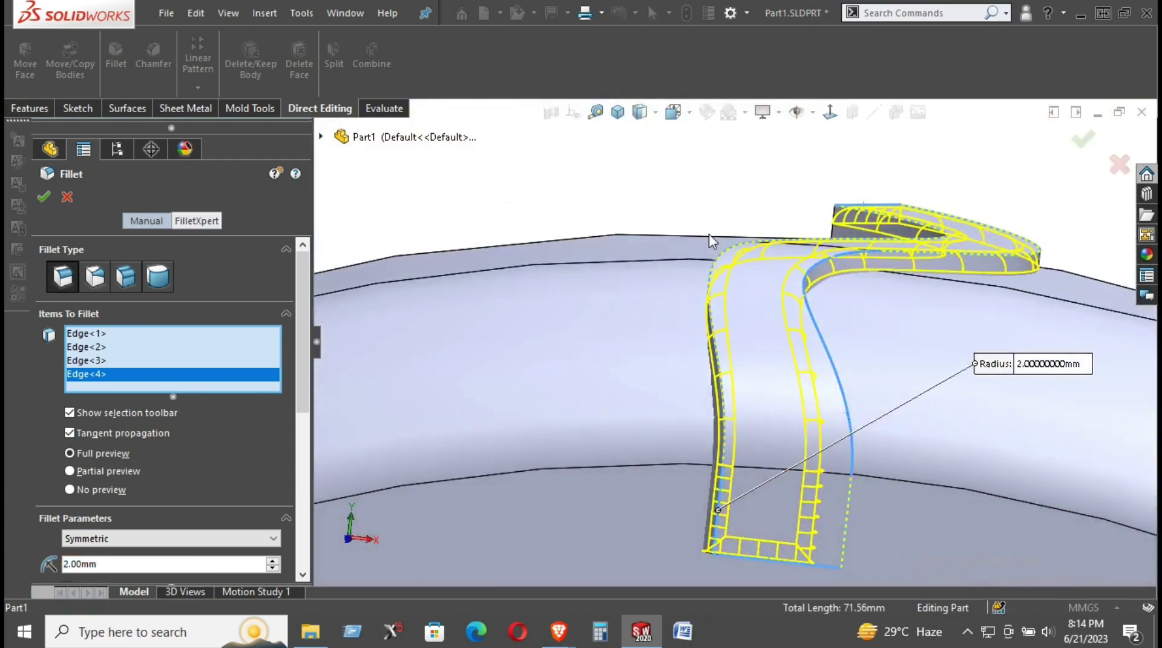
left_click(46, 200)
left_click(698, 221)
middle_click_drag(698, 221, 745, 293)
scroll(744, 286, "up", 4)
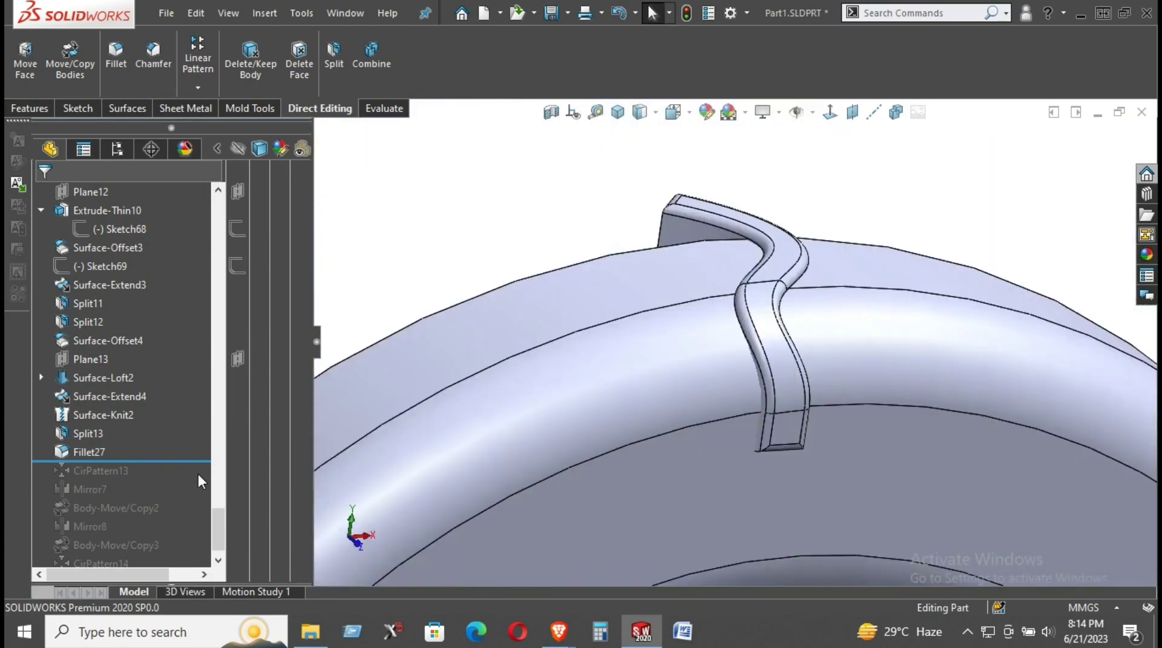
- Roll the feature history forward past CirPattern14 so all lug patterns, mirrors and body moves are rebuilt
left_click_drag(186, 462, 177, 478)
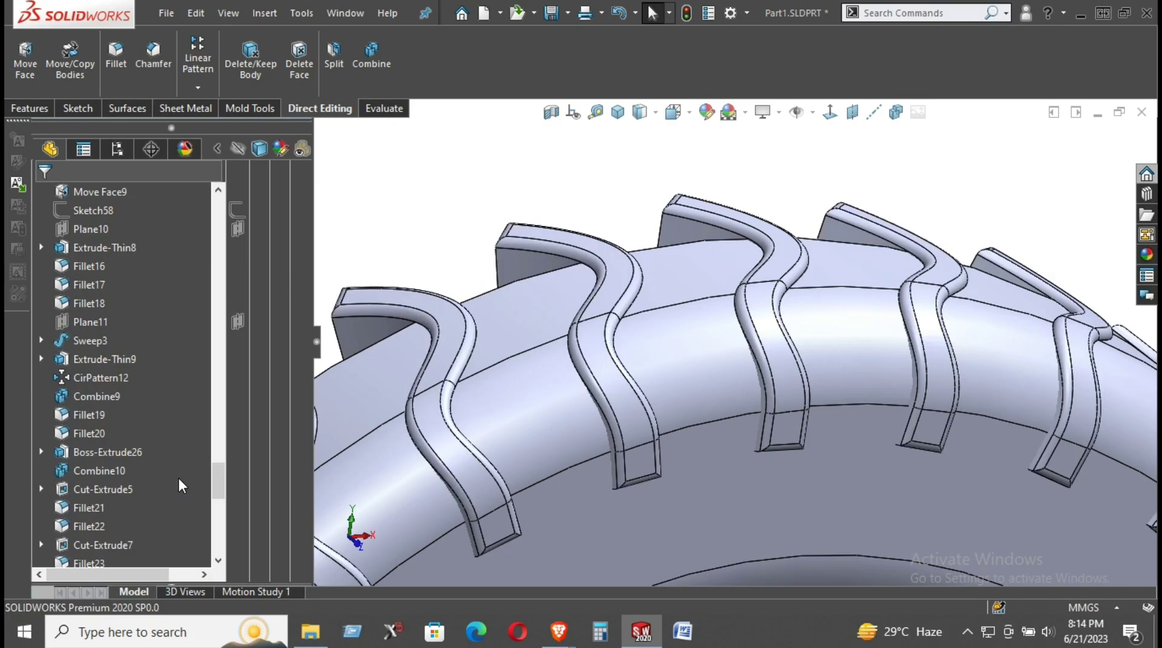
scroll(179, 478, "down", 9)
left_click_drag(168, 462, 162, 499)
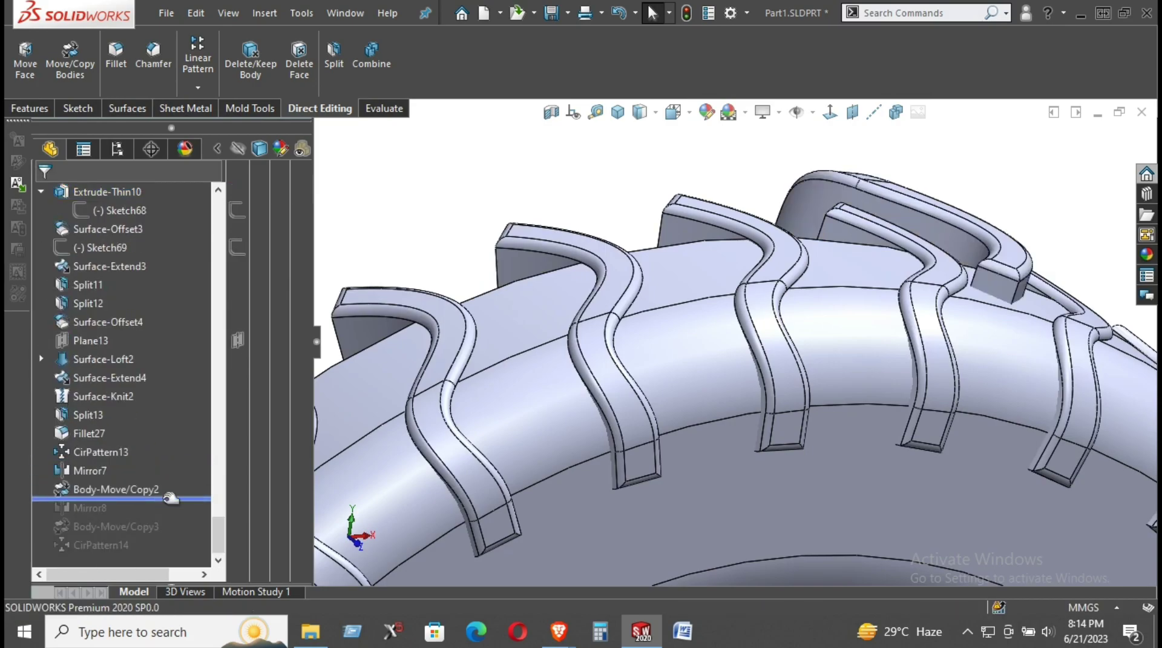
left_click_drag(174, 497, 158, 549)
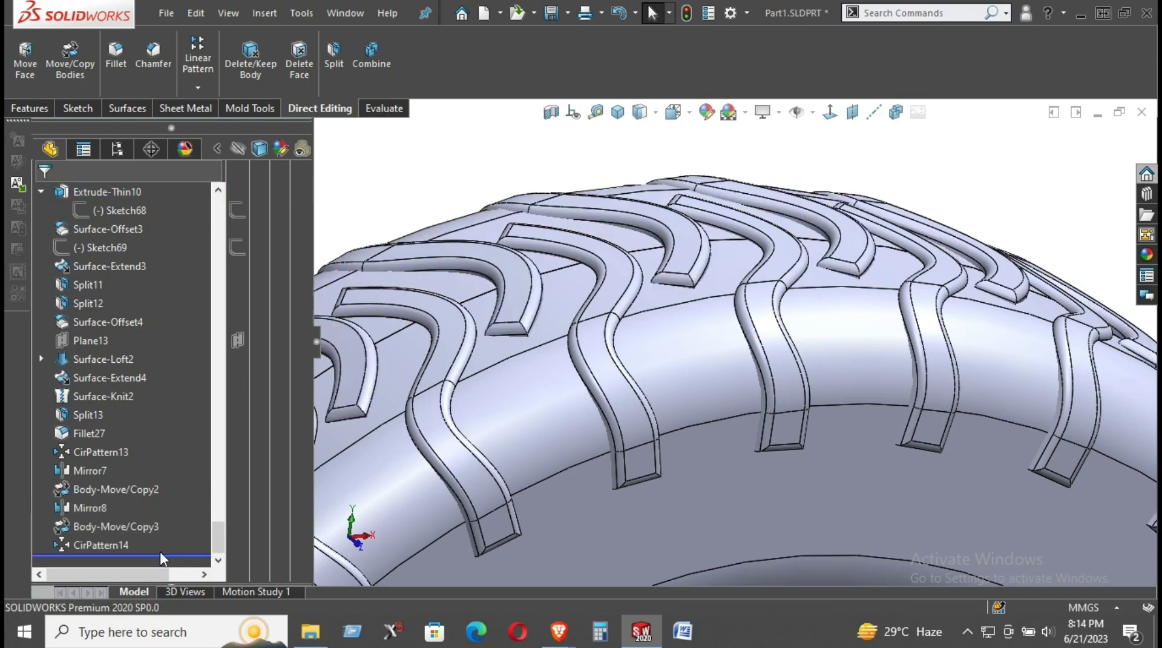
scroll(638, 233, "up", 4)
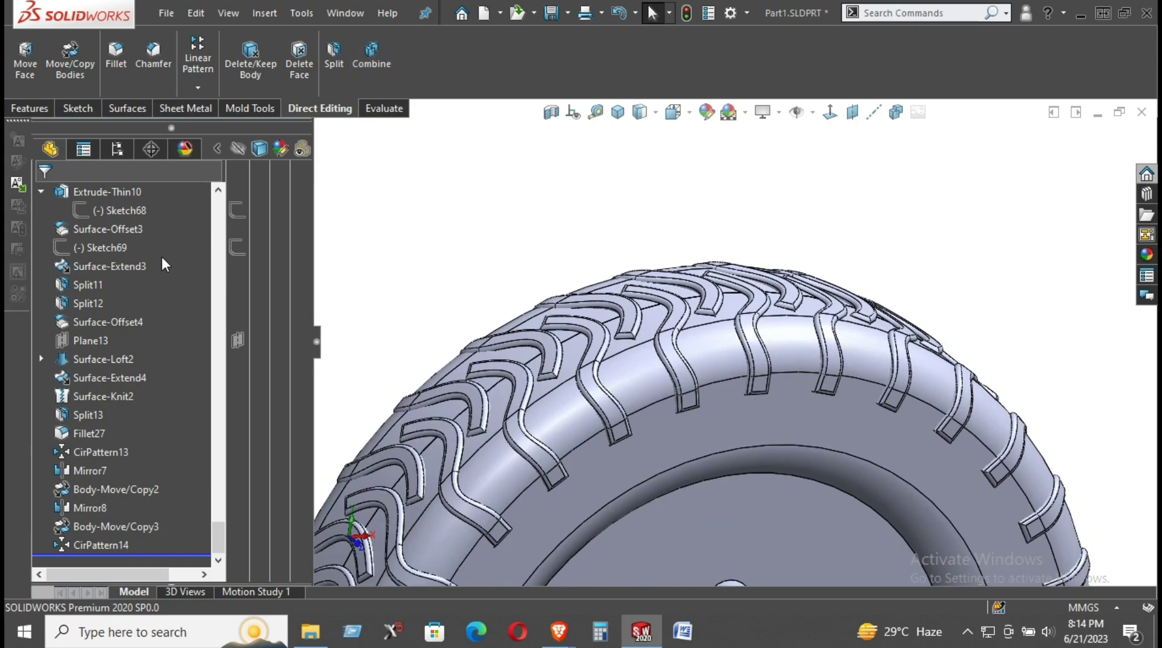
scroll(157, 278, "up", 10)
scroll(156, 273, "up", 15)
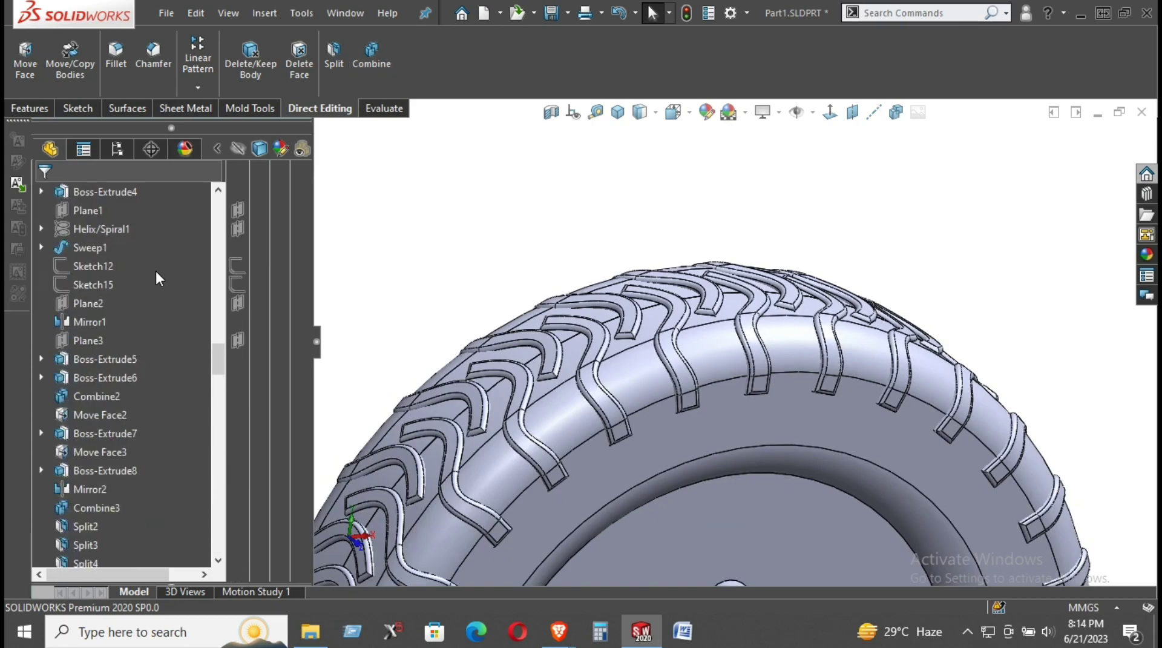
scroll(156, 274, "up", 2)
scroll(156, 274, "down", 15)
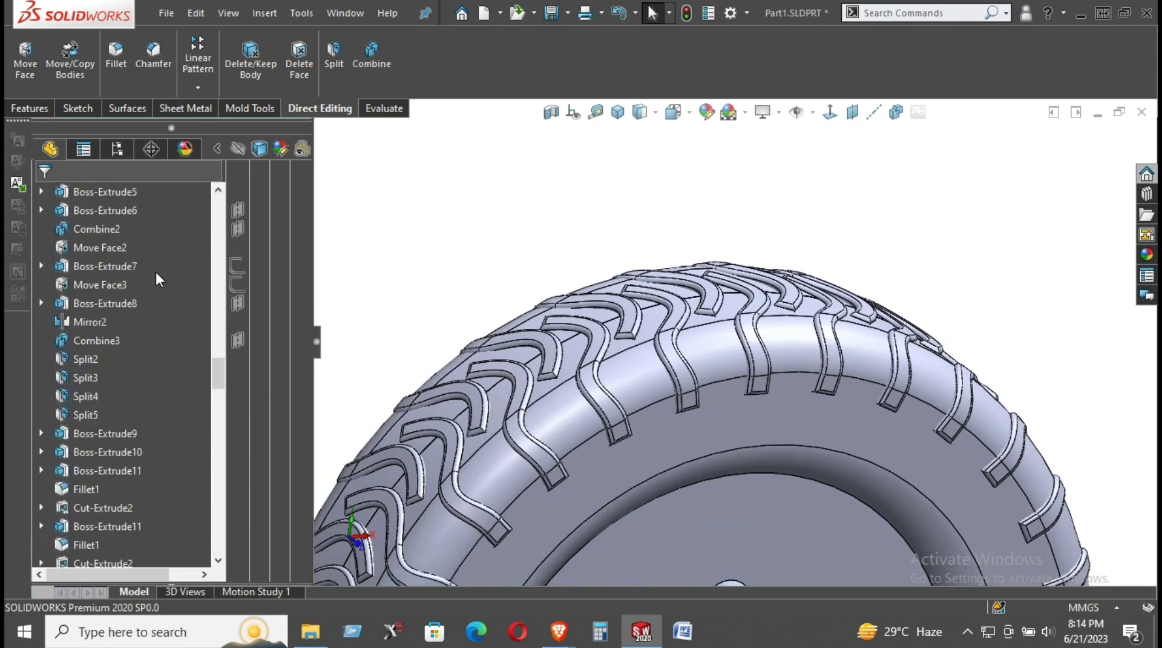
scroll(157, 276, "down", 12)
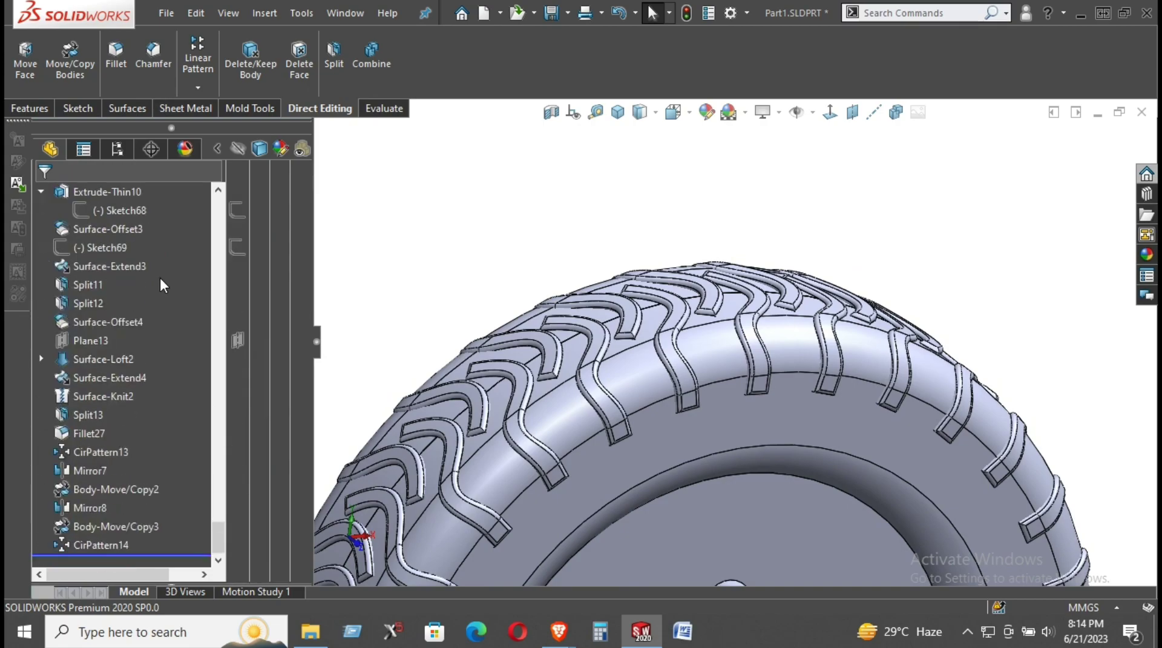
scroll(160, 280, "up", 3)
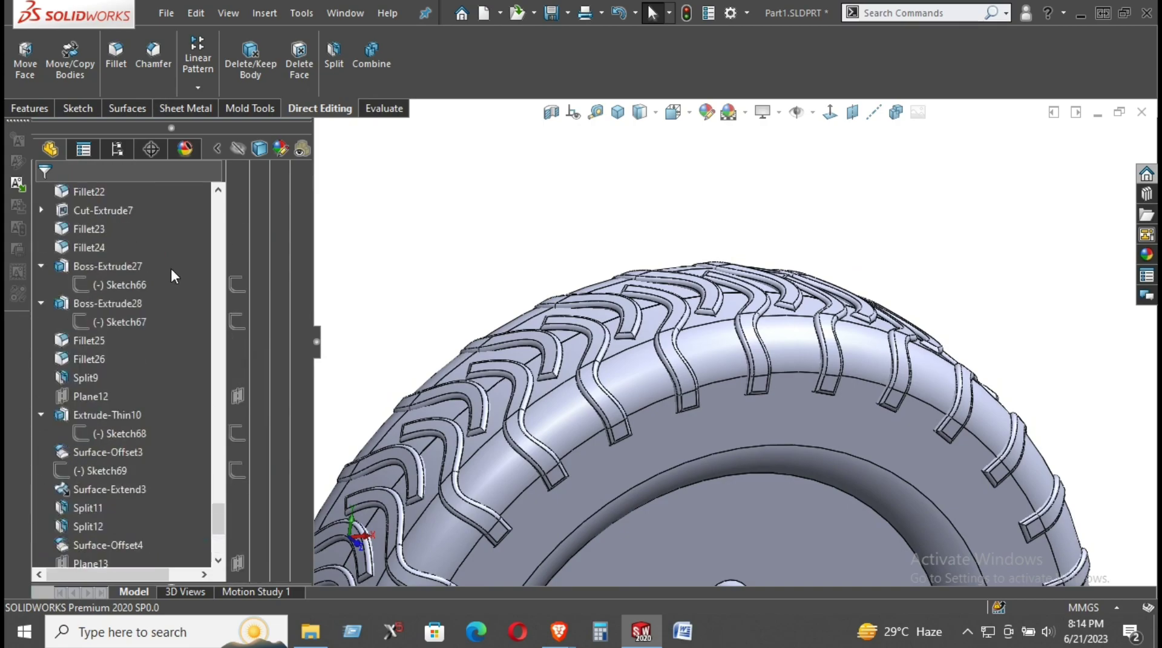
- Combine the wheel body Split9 with its mirrored half Mirror8 using the Add operation
left_click(386, 46)
left_click(611, 365)
middle_click_drag(613, 363, 666, 351)
left_click(510, 379)
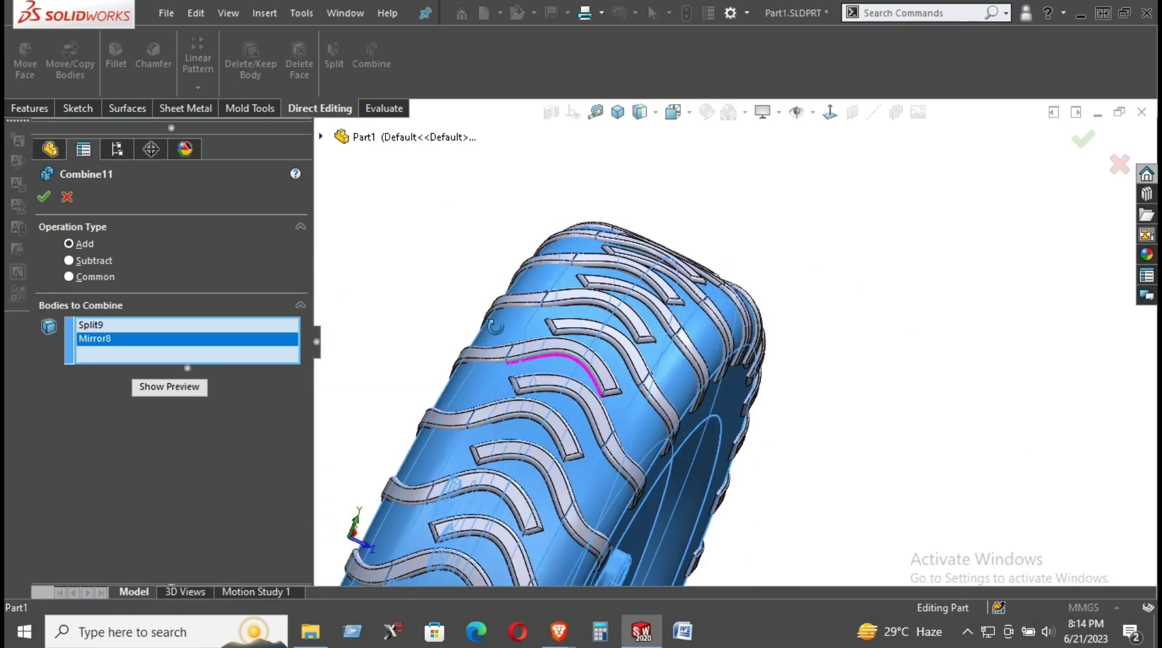
left_click(44, 196)
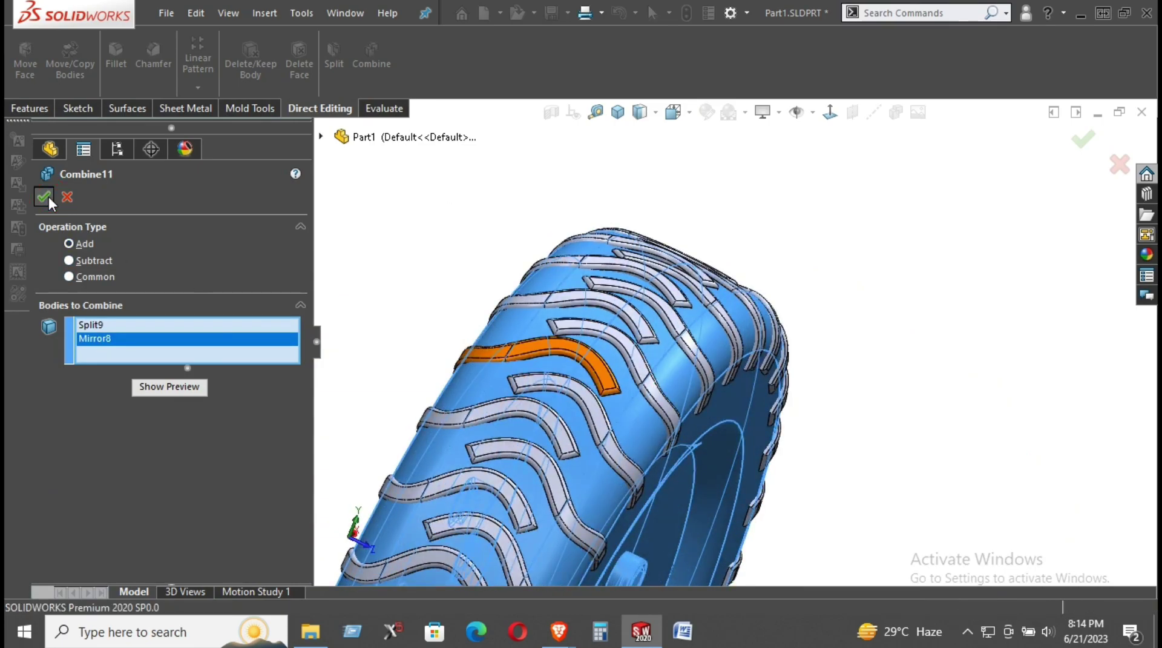
- Find the original filleted lug, Fillet27, among the solid bodies and start a Combine with it selected
scroll(123, 278, "up", 20)
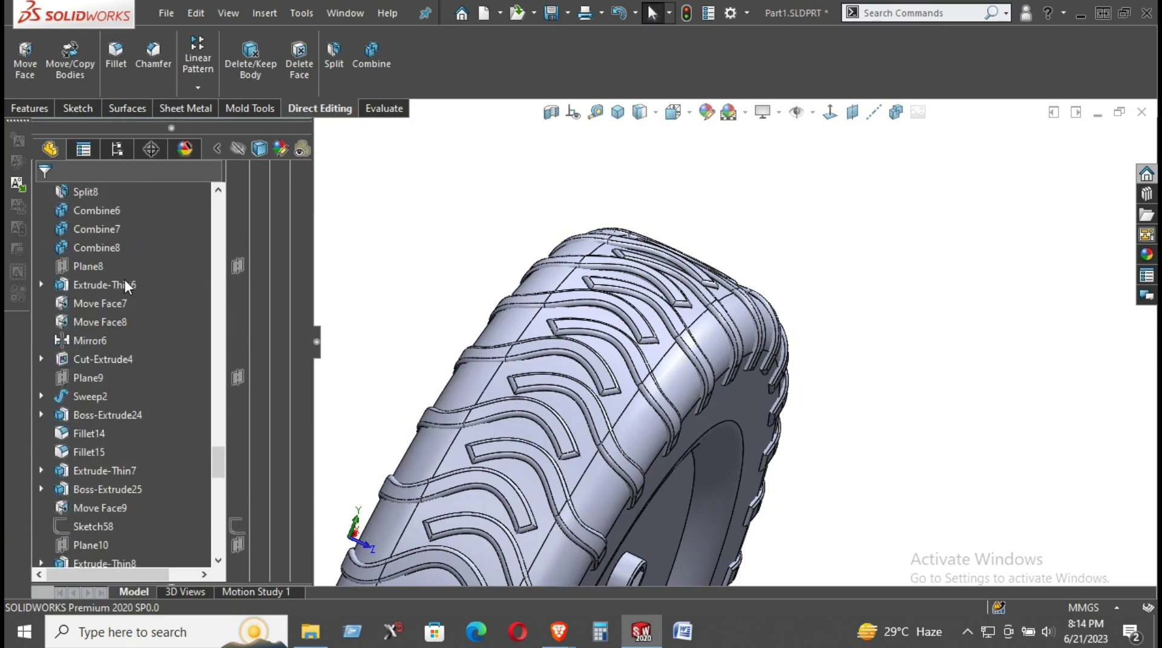
scroll(124, 278, "up", 15)
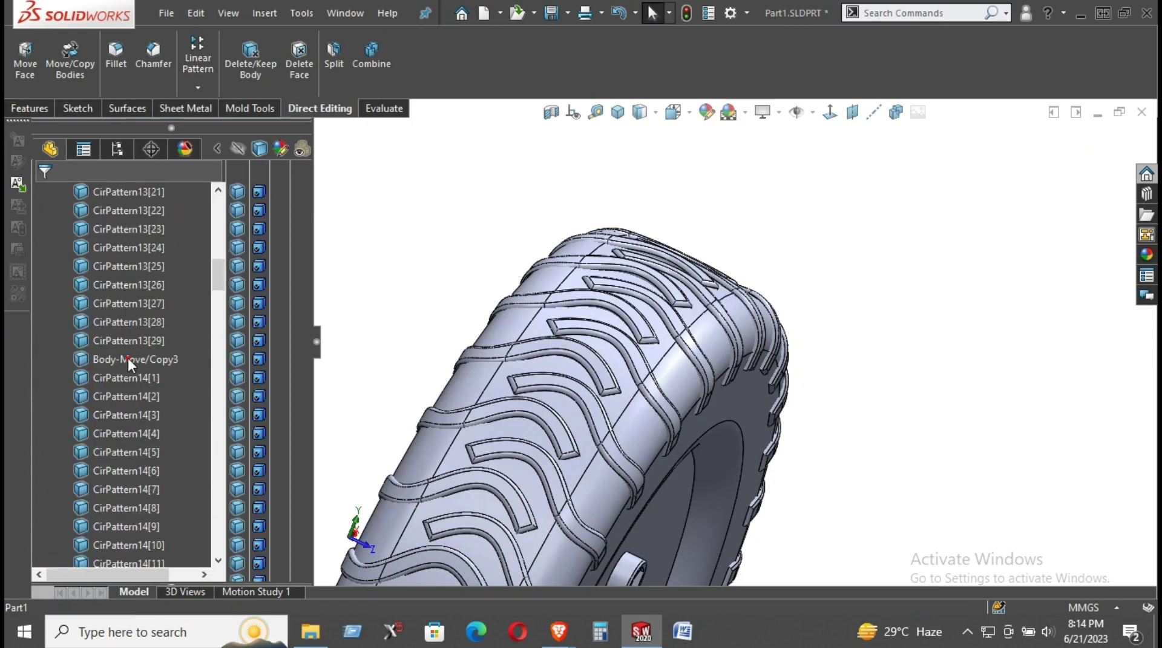
left_click(128, 358)
middle_click_drag(488, 204, 285, 247)
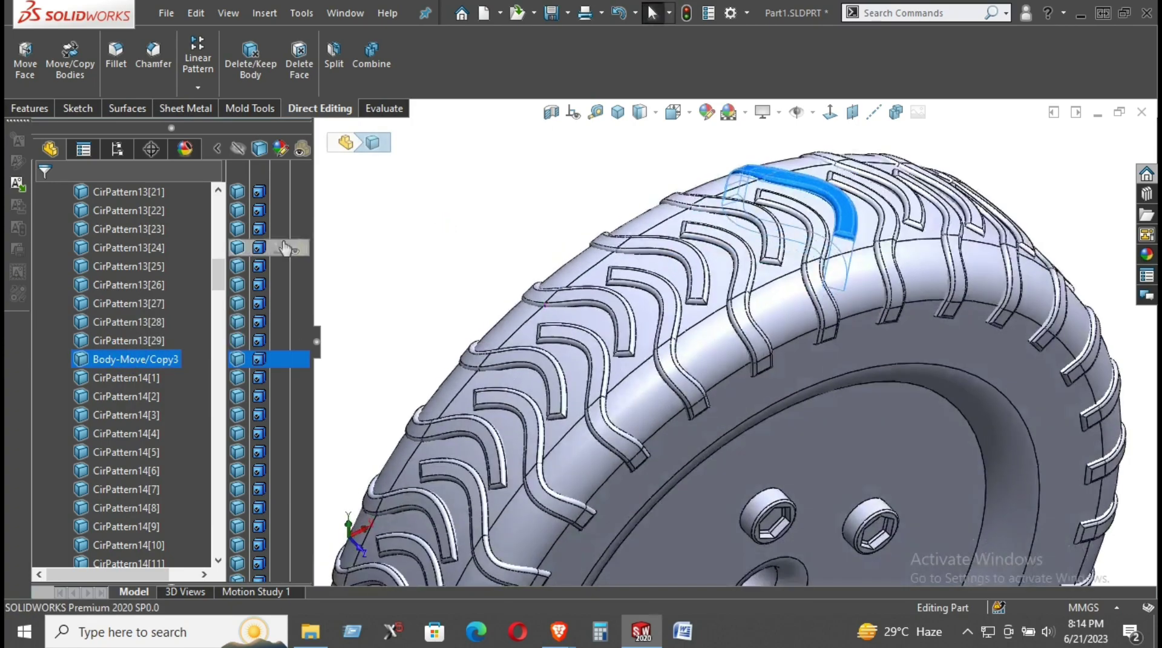
scroll(97, 264, "up", 11)
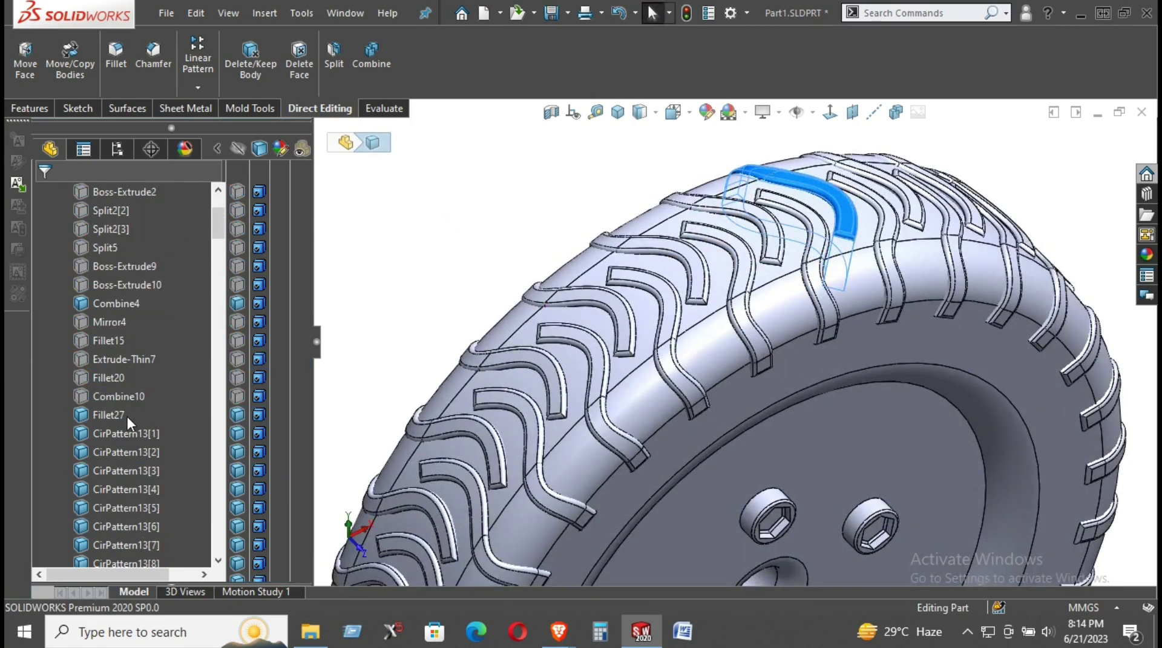
left_click(109, 415)
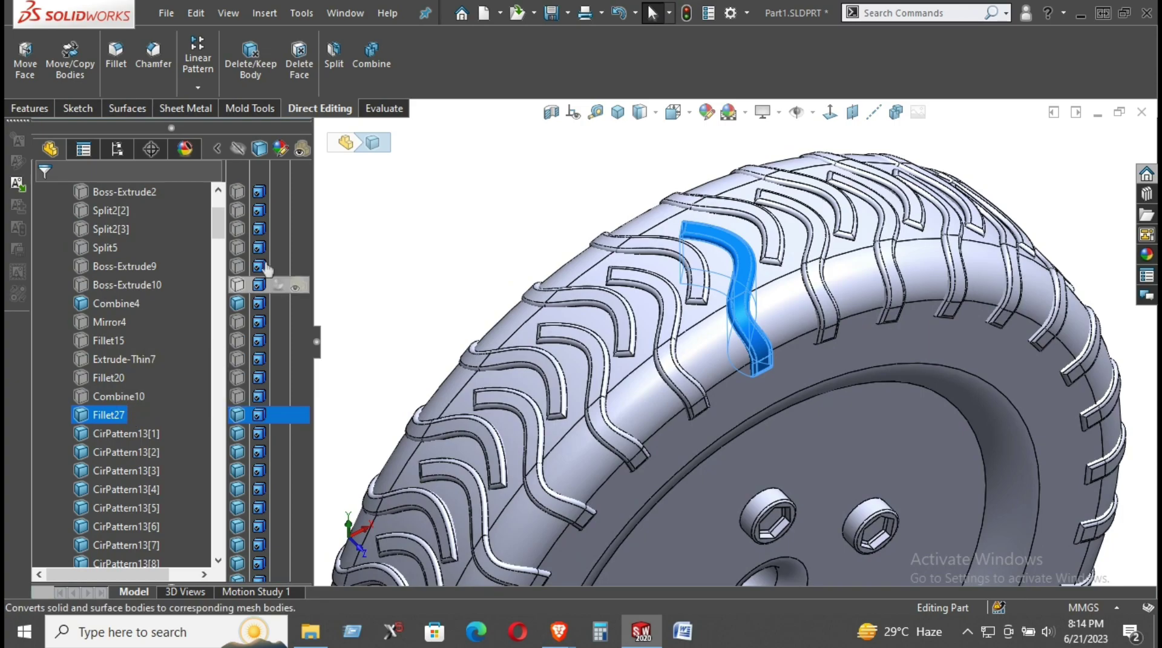
left_click(372, 52)
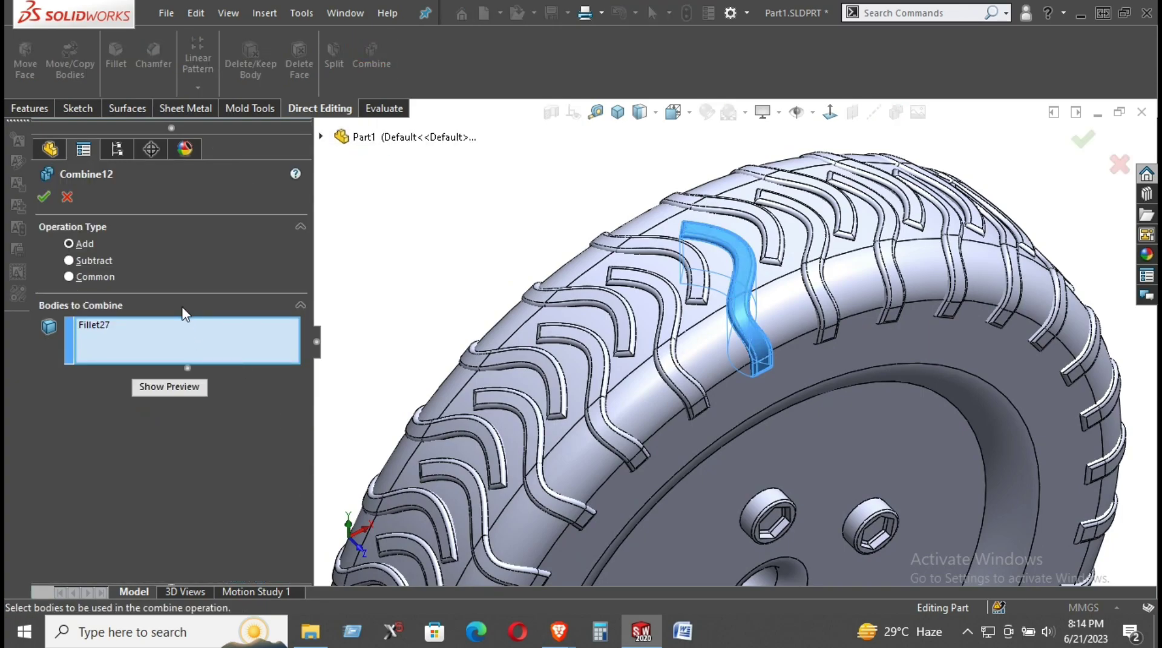
- Select all solid bodies from CirPattern13[1] through Combine11 for the Combine operation
left_click(332, 142)
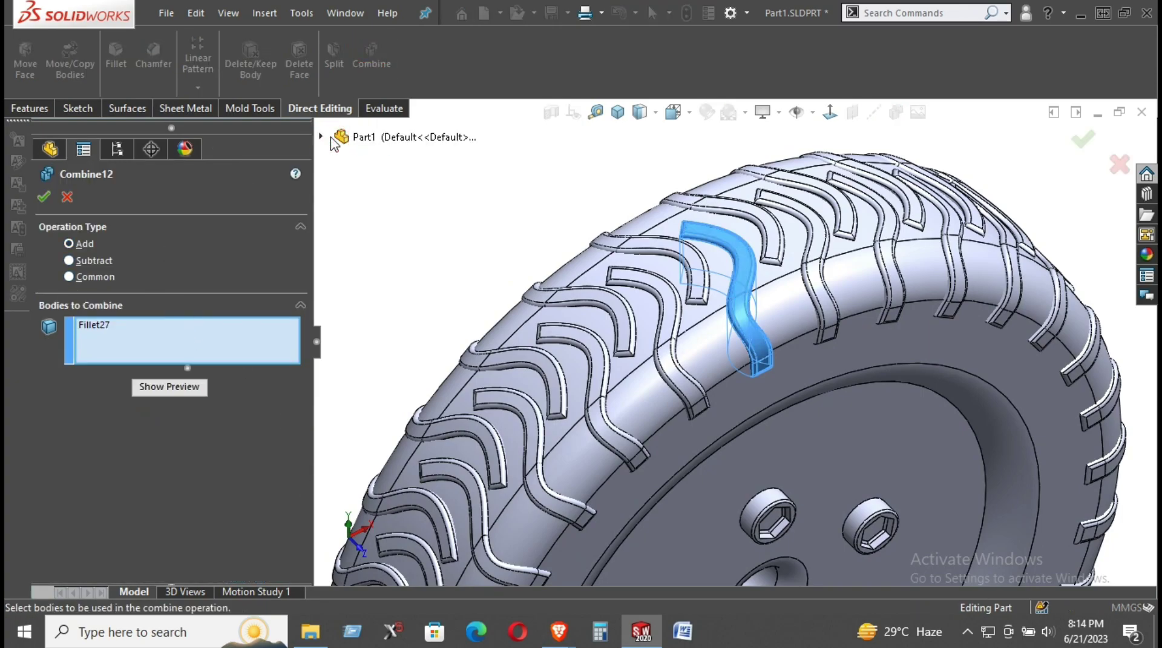
left_click(332, 143)
scroll(420, 290, "down", 5)
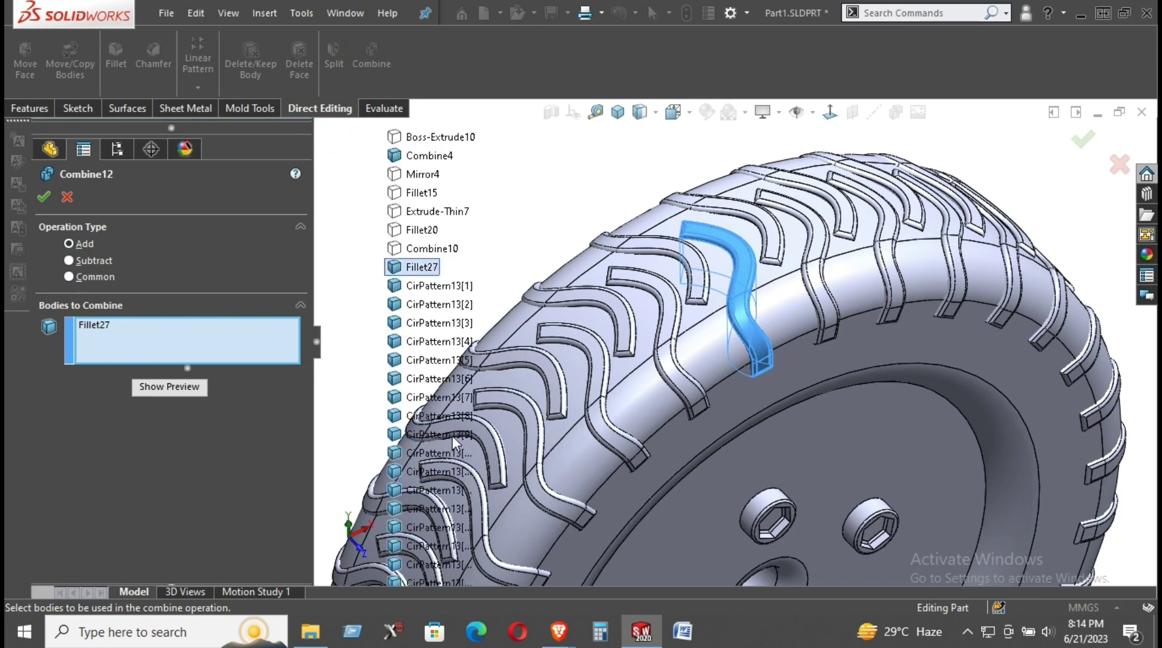
left_click(427, 230)
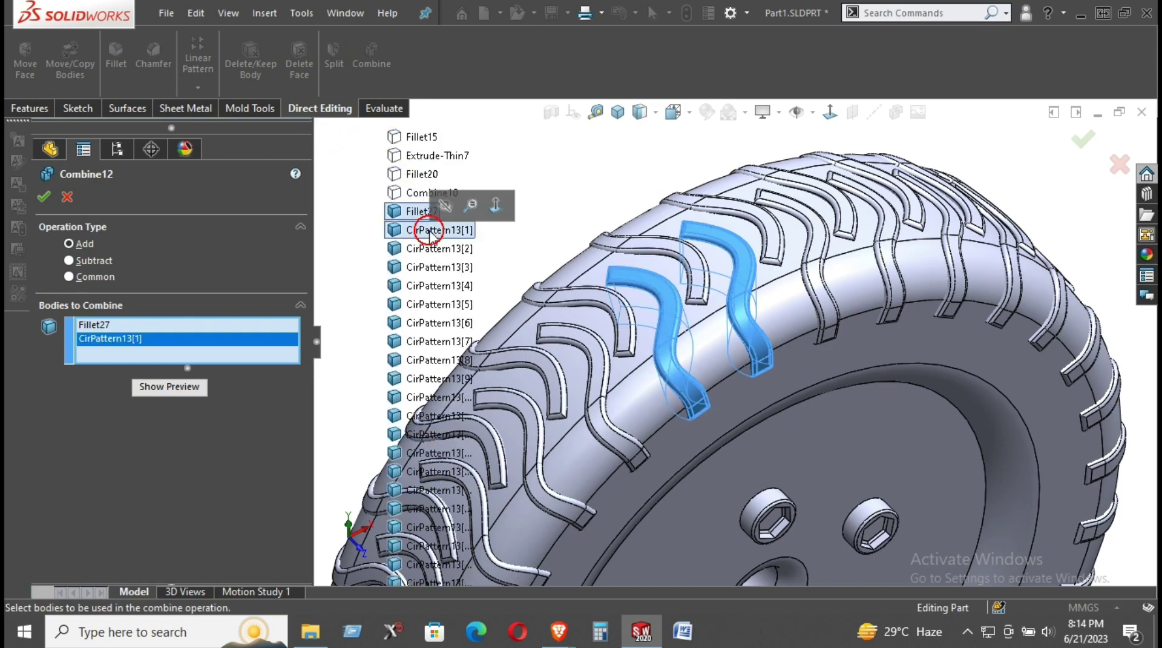
scroll(478, 448, "down", 5)
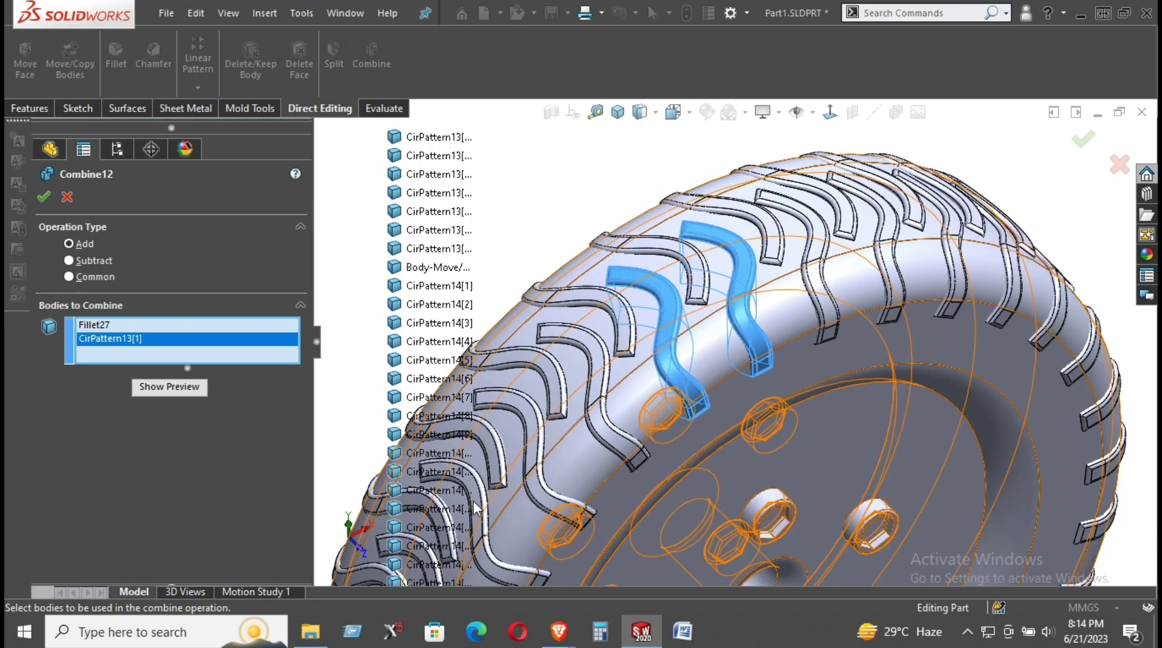
scroll(499, 500, "down", 5)
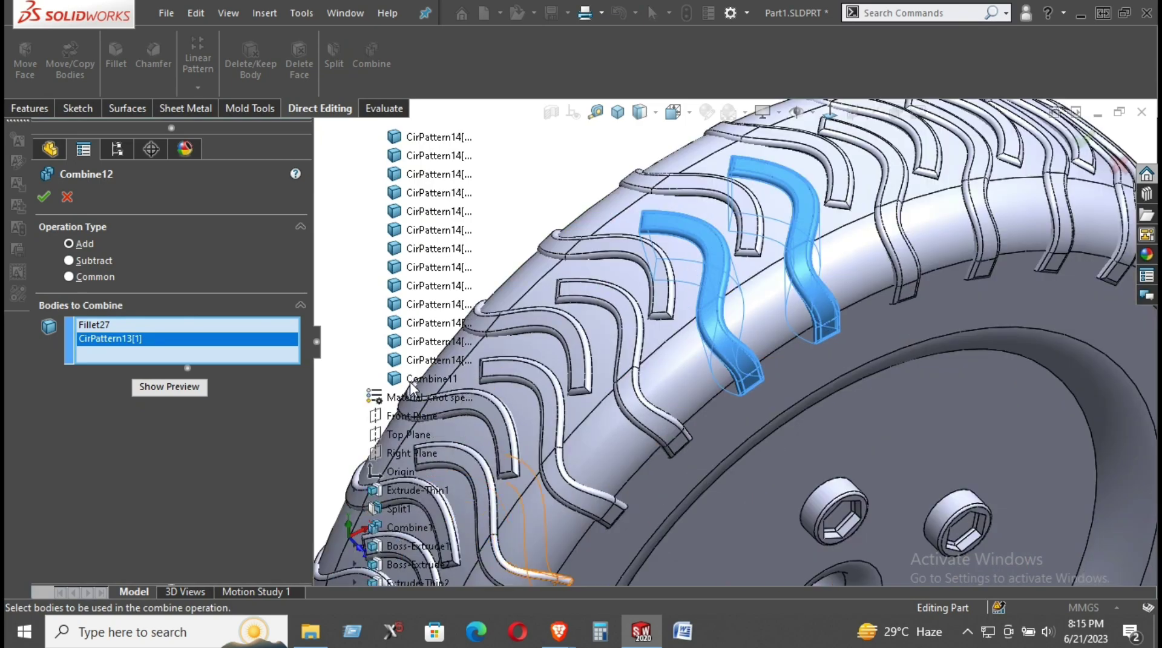
left_click(411, 380, "shift")
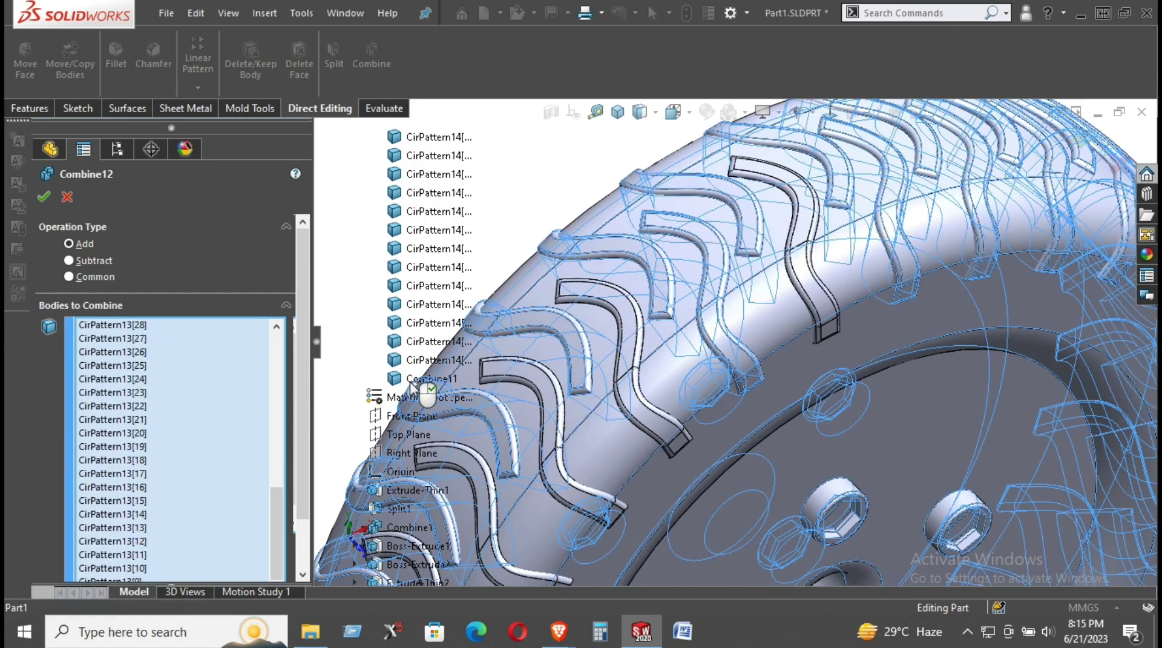
- Include the original filleted lug in the selection again and merge all lugs with the wheel using Add
scroll(734, 376, "up", 3)
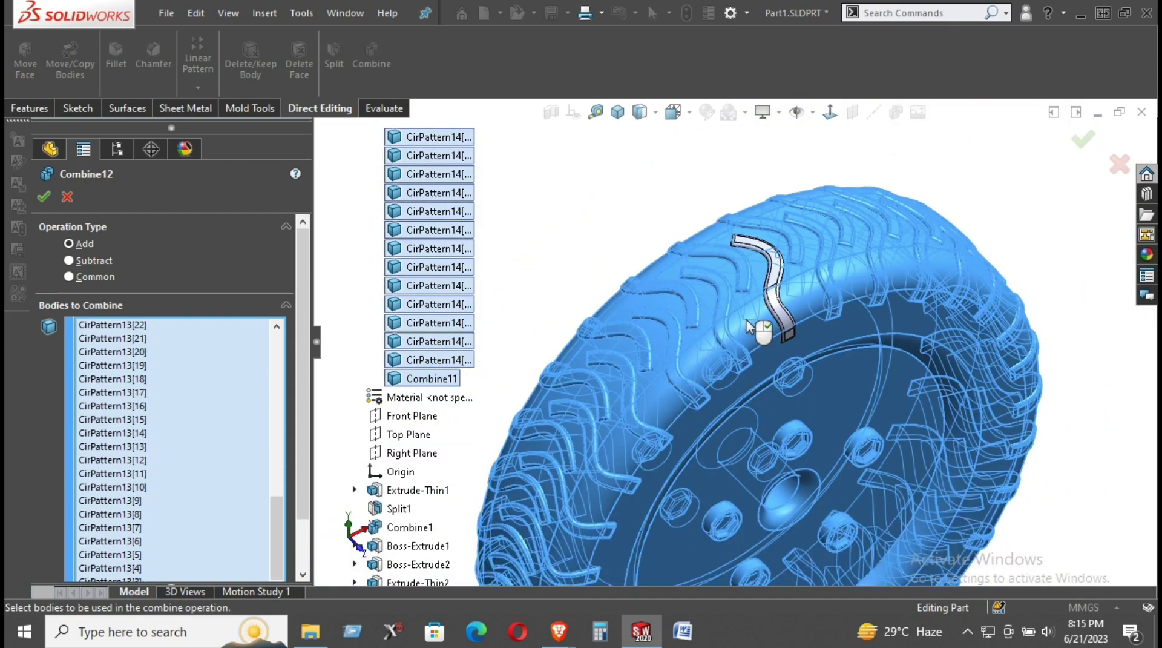
left_click(780, 312)
scroll(781, 375, "up", 3)
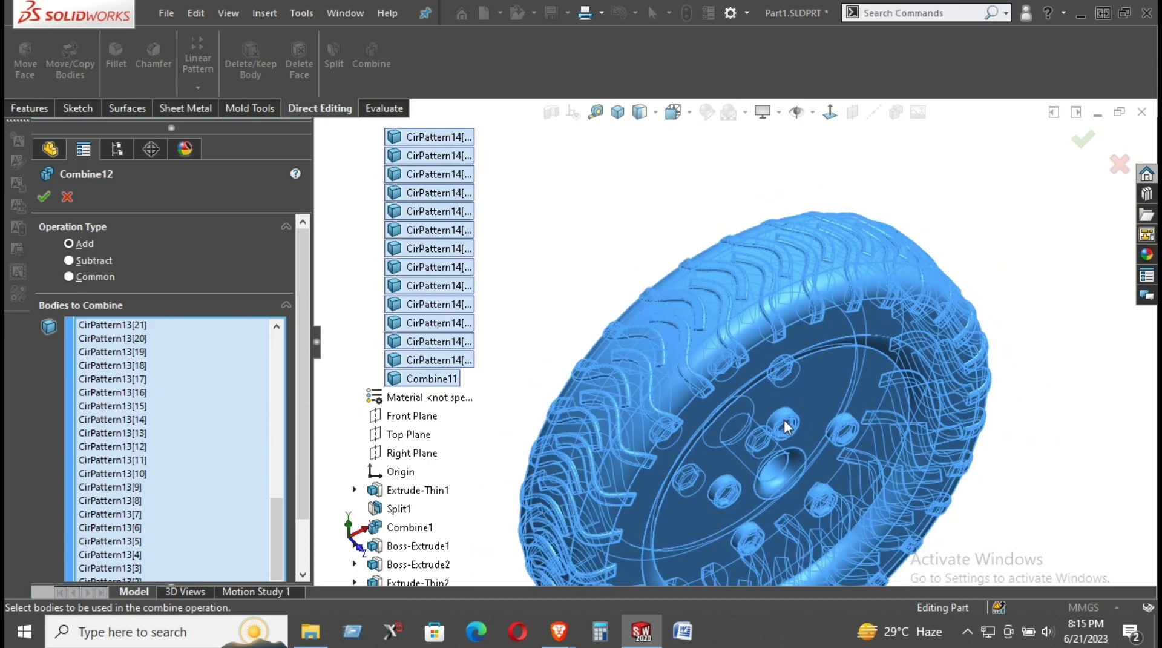
middle_click_drag(781, 375, 592, 363)
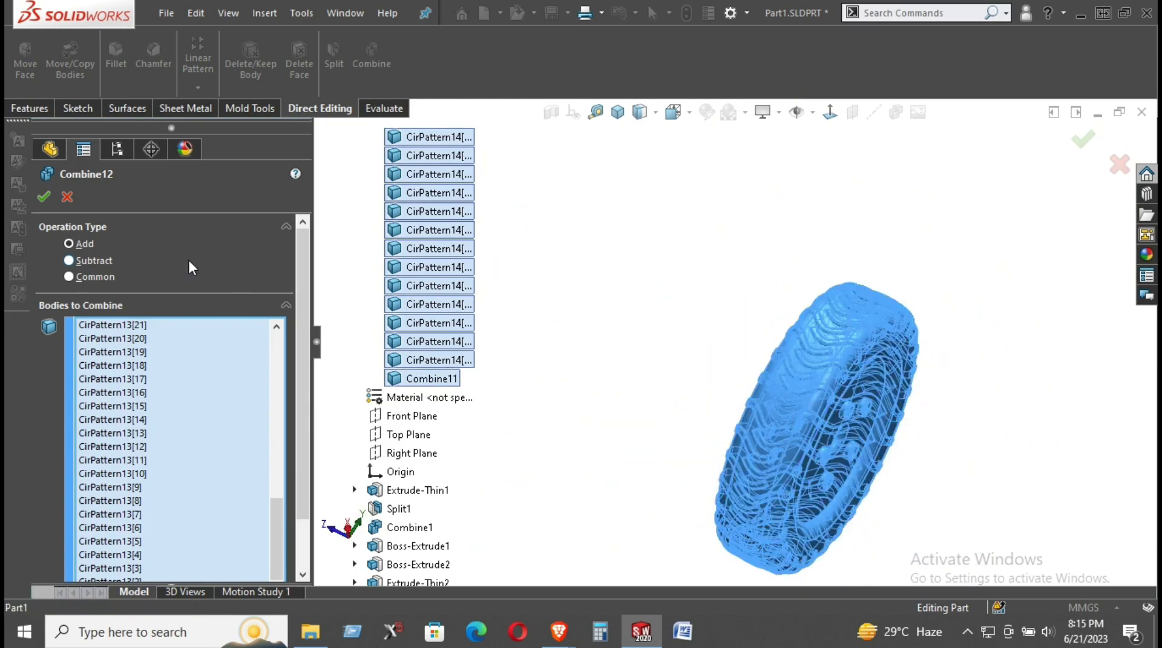
left_click(46, 198)
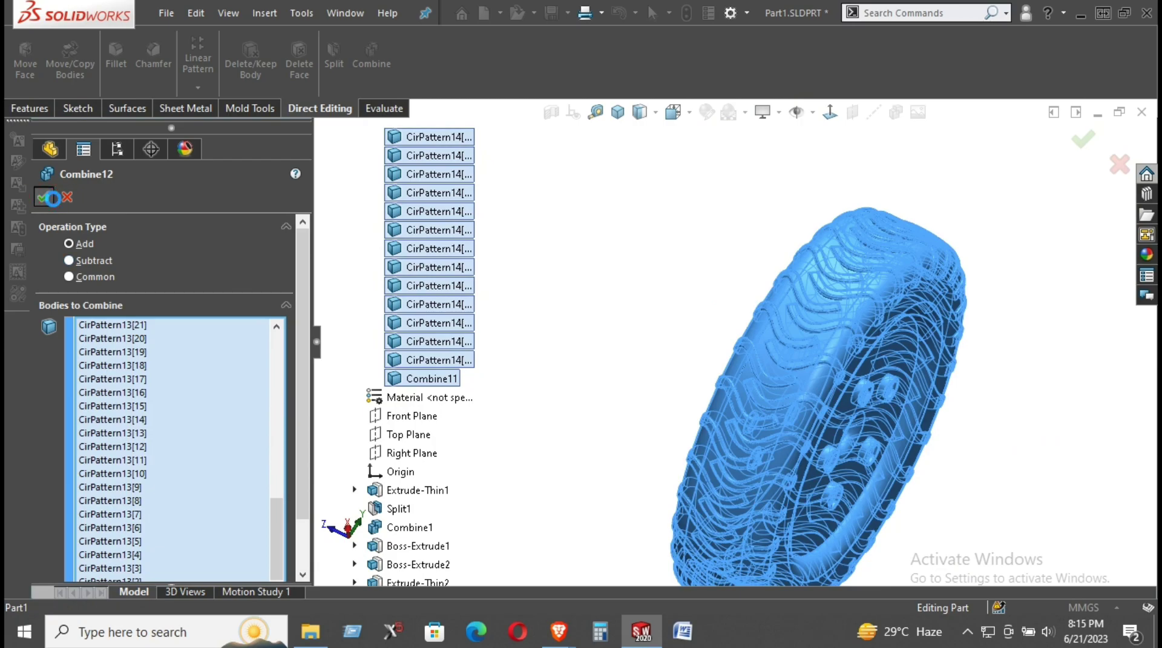
- Inspect the merged wheel's tread and hub face alongside the other wheel body
key("alt+Tab")
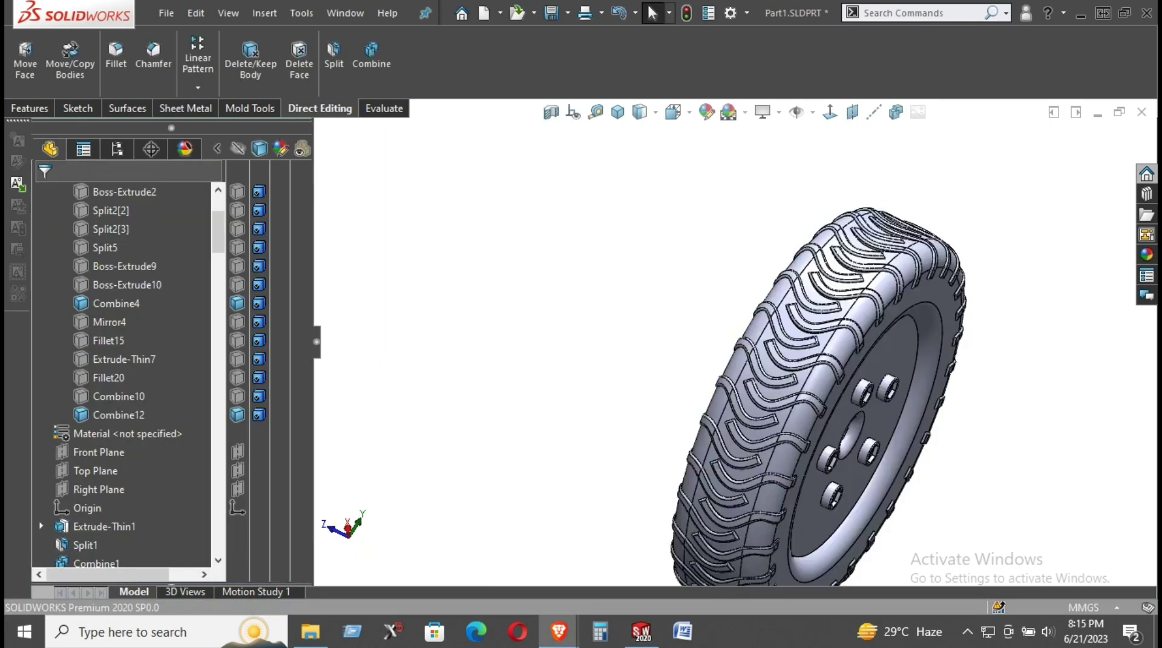
left_click(386, 299)
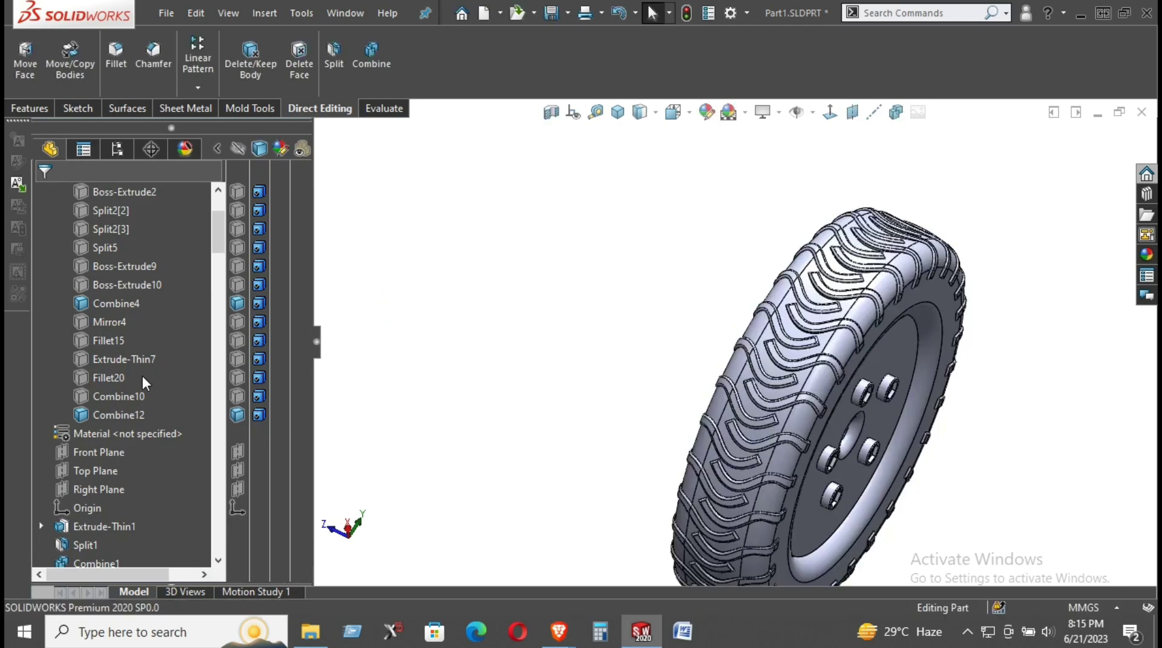
middle_click_drag(762, 395, 735, 295)
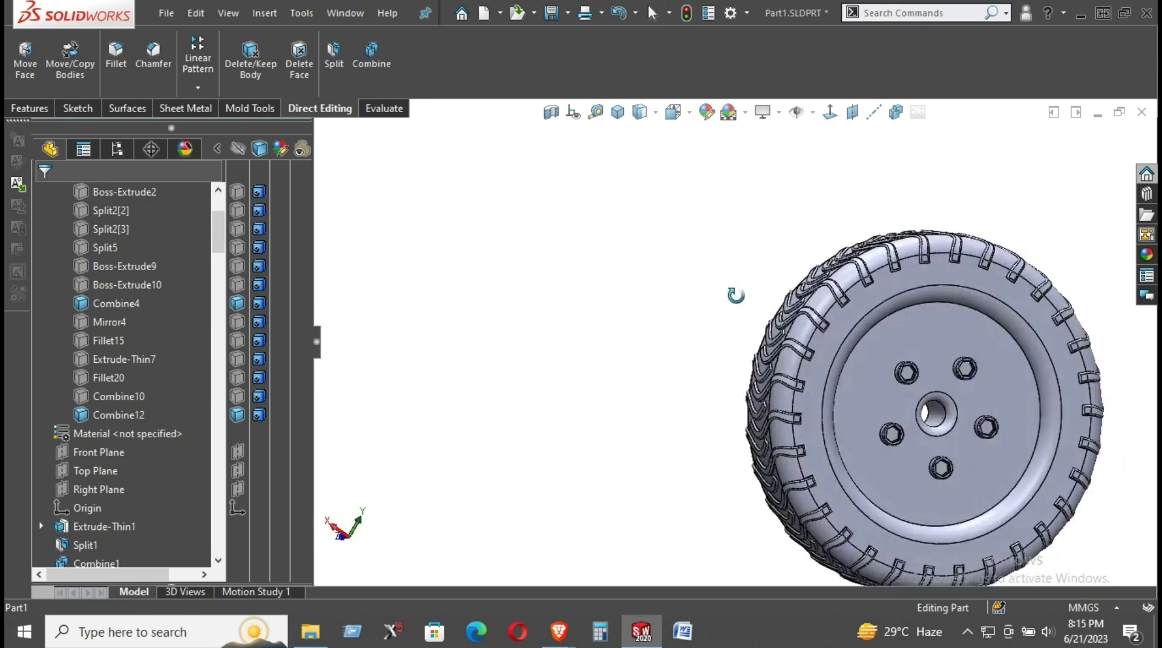
scroll(534, 340, "up", 5)
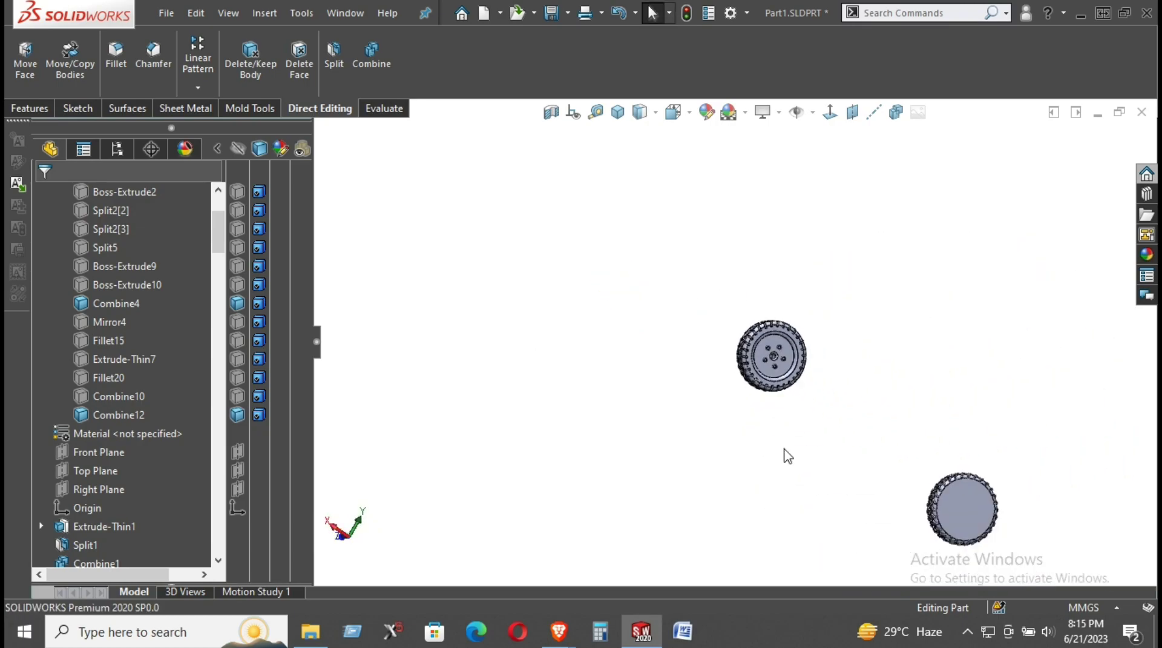
- Inspect the treads and hub faces of both wheel bodies and save the part
middle_click_drag(940, 475, 1123, 492)
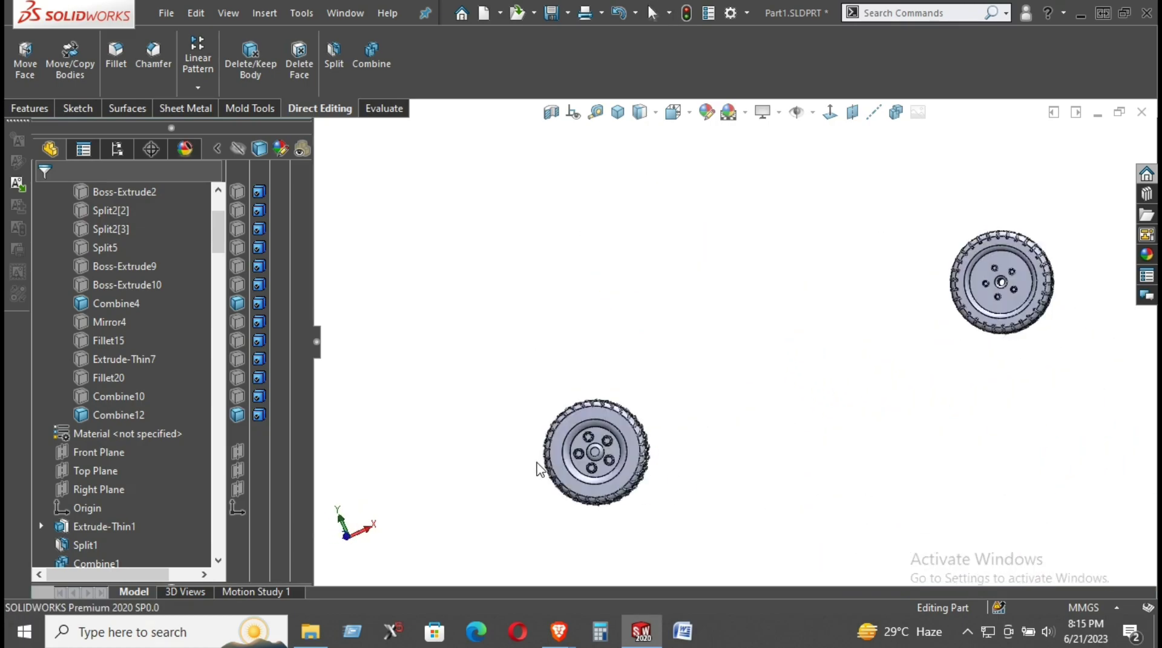
scroll(605, 466, "down", 3)
scroll(696, 441, "up", 5)
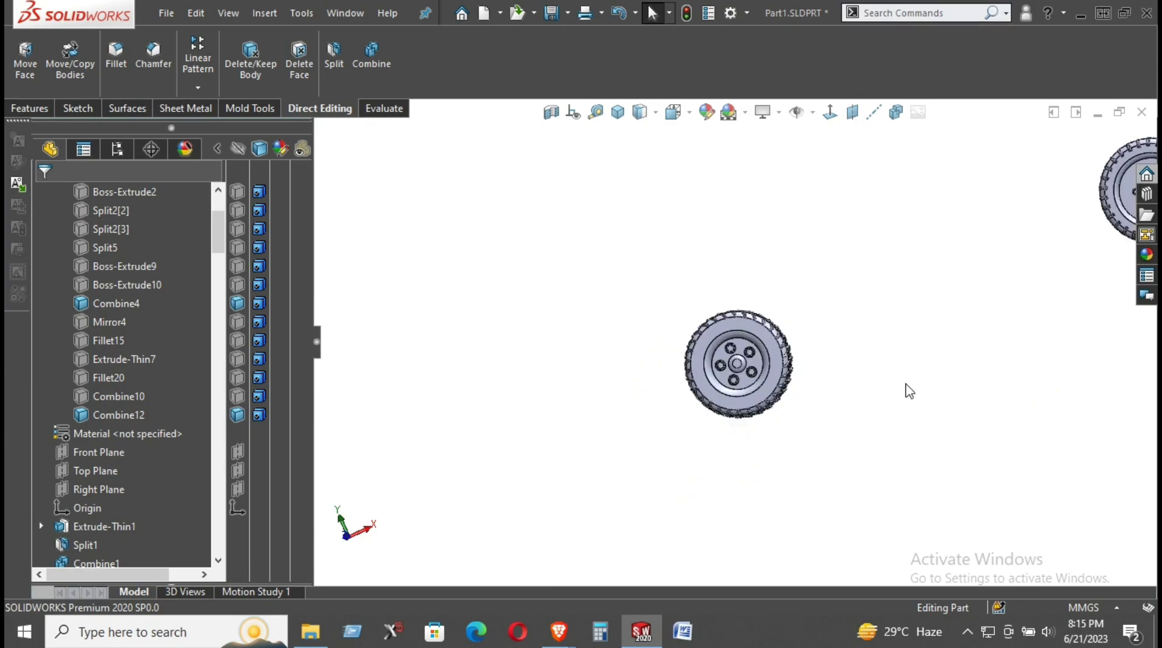
scroll(1021, 238, "down", 3)
scroll(929, 221, "down", 2)
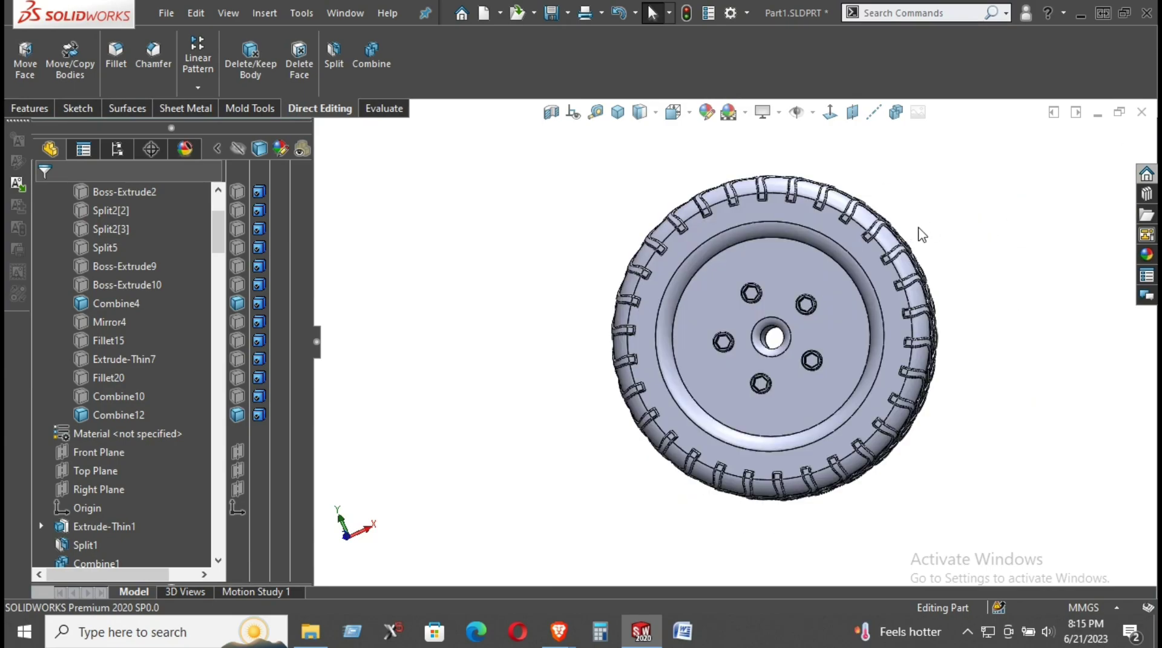
scroll(644, 238, "down", 2)
middle_click_drag(715, 336, 734, 364)
key("f")
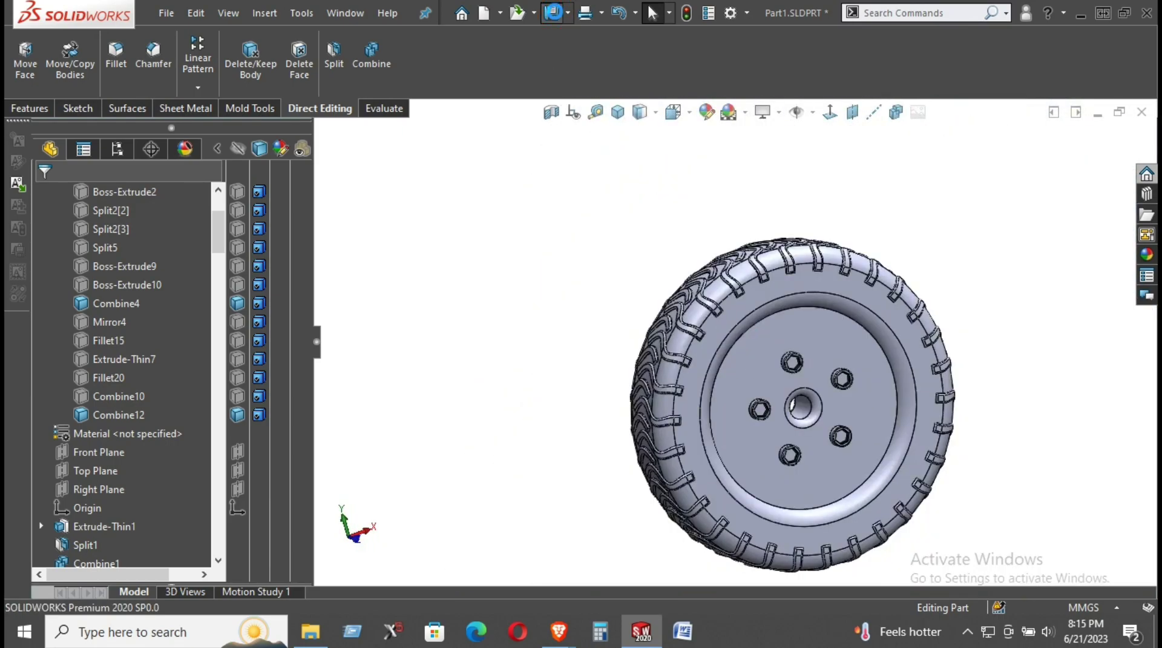
left_click(553, 13)
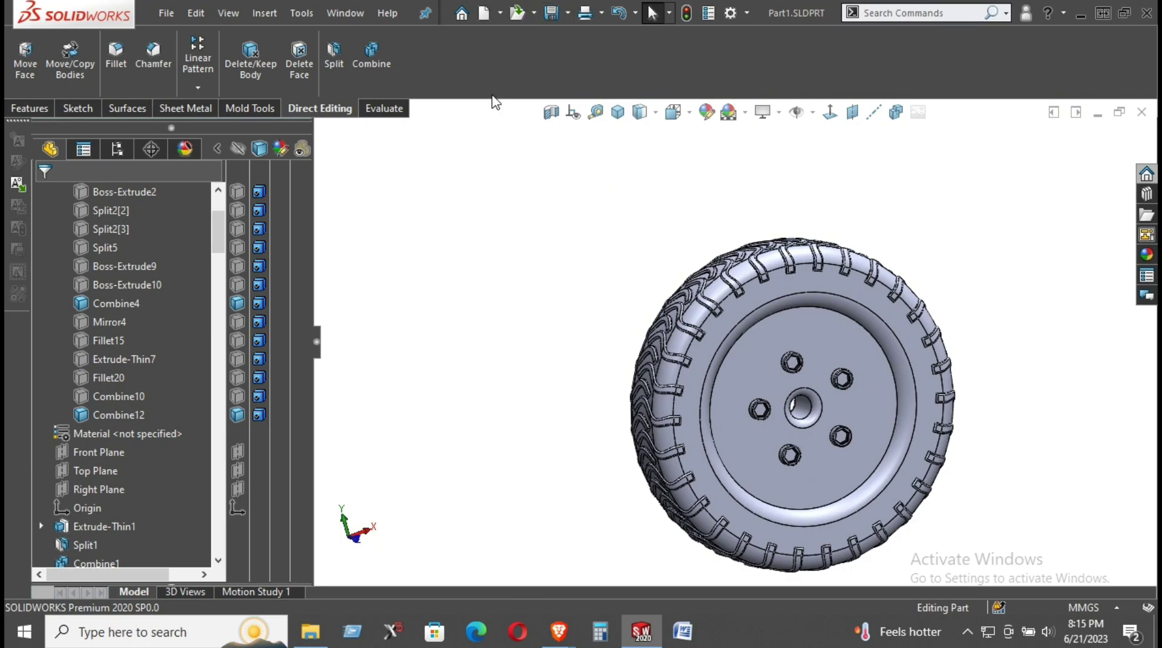
- Show all the hidden solid bodies of the vehicle, from Combine10 up through Boss-Extrude1[1]
scroll(322, 274, "up", 3)
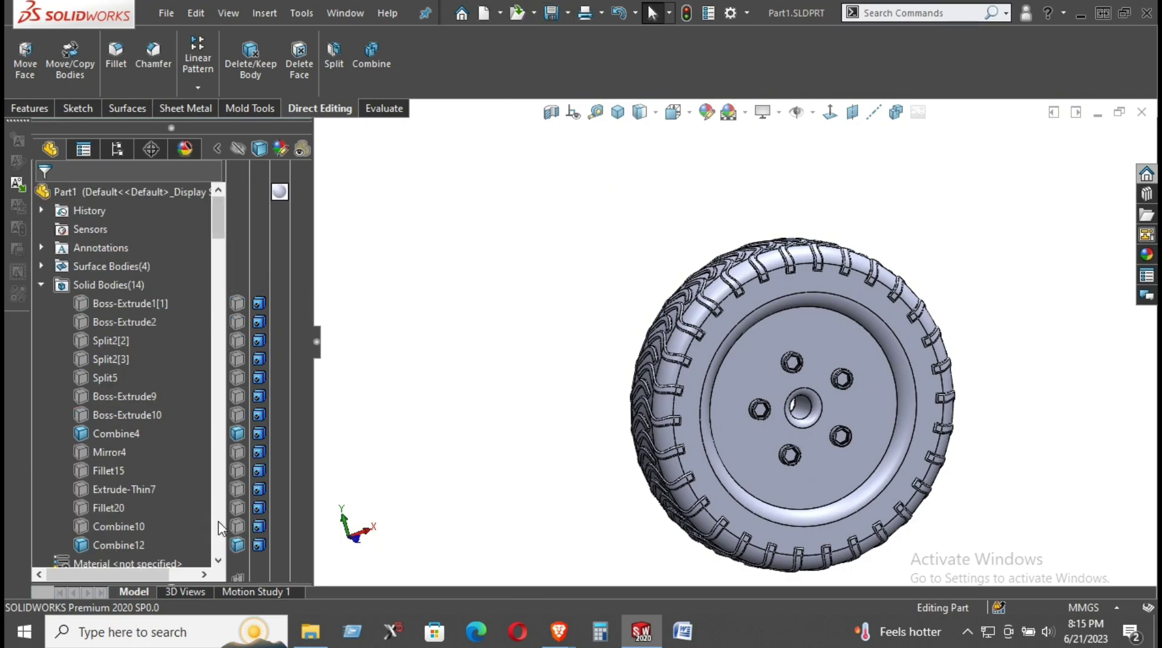
left_click(236, 521)
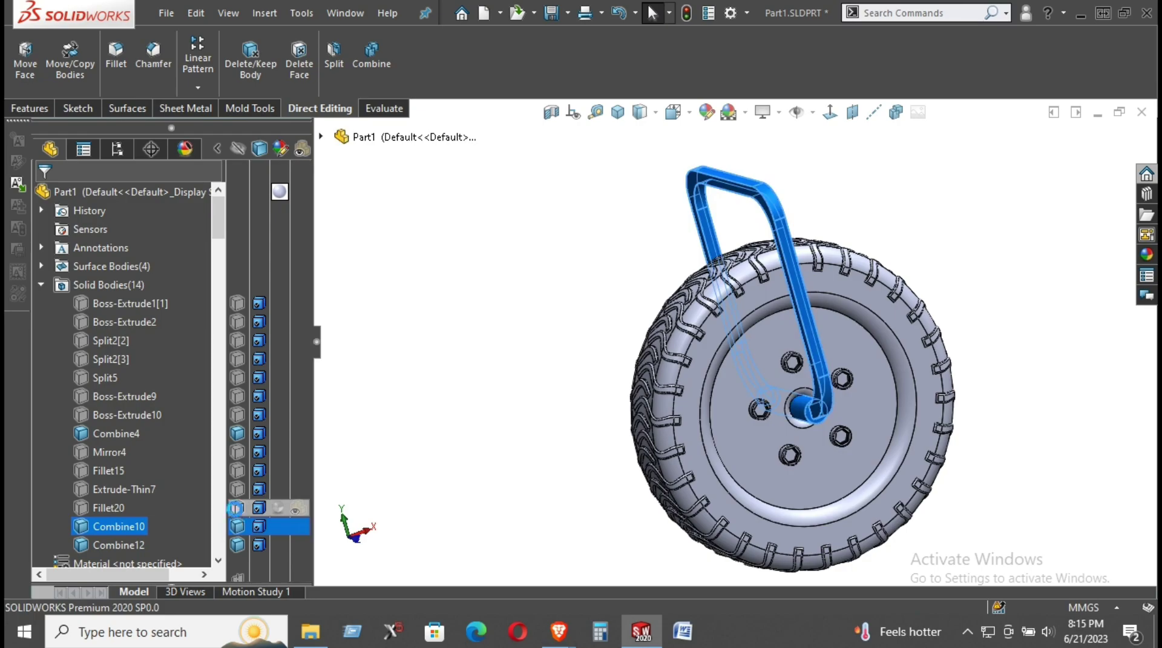
left_click(237, 488)
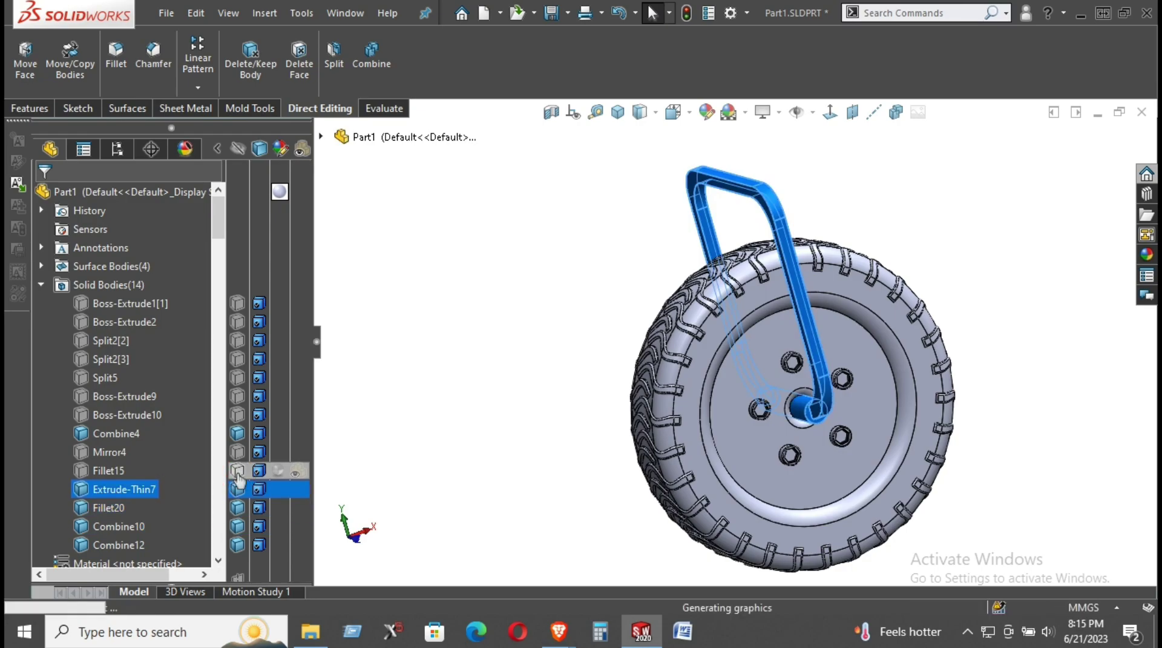
left_click(238, 414)
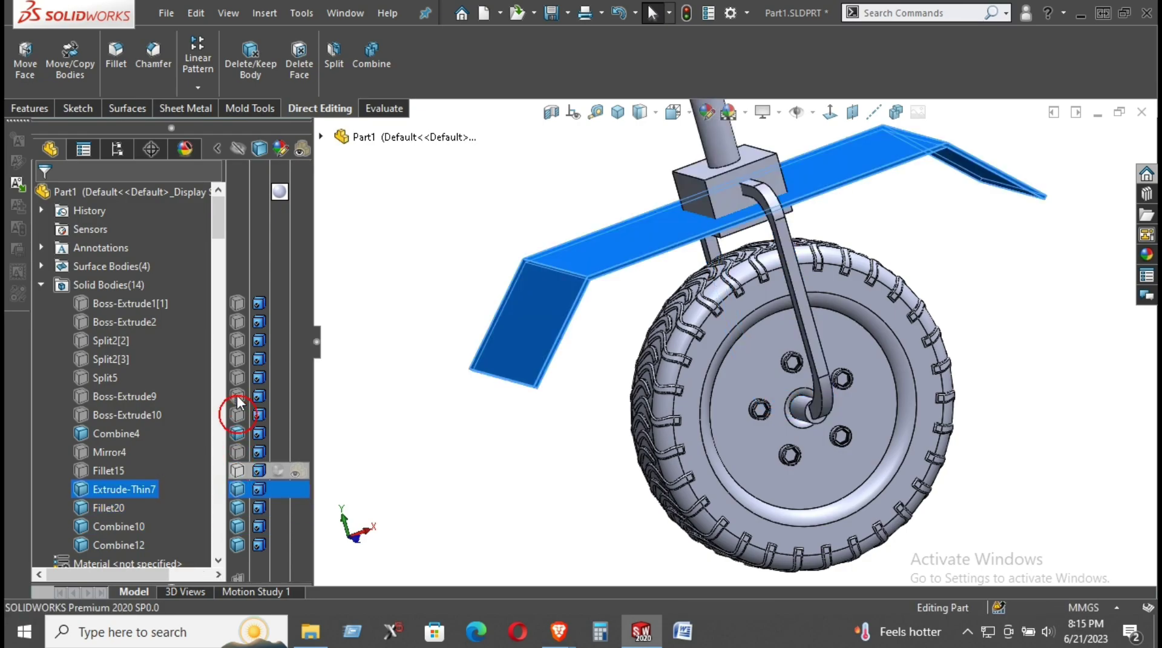
left_click(236, 339)
left_click(235, 305)
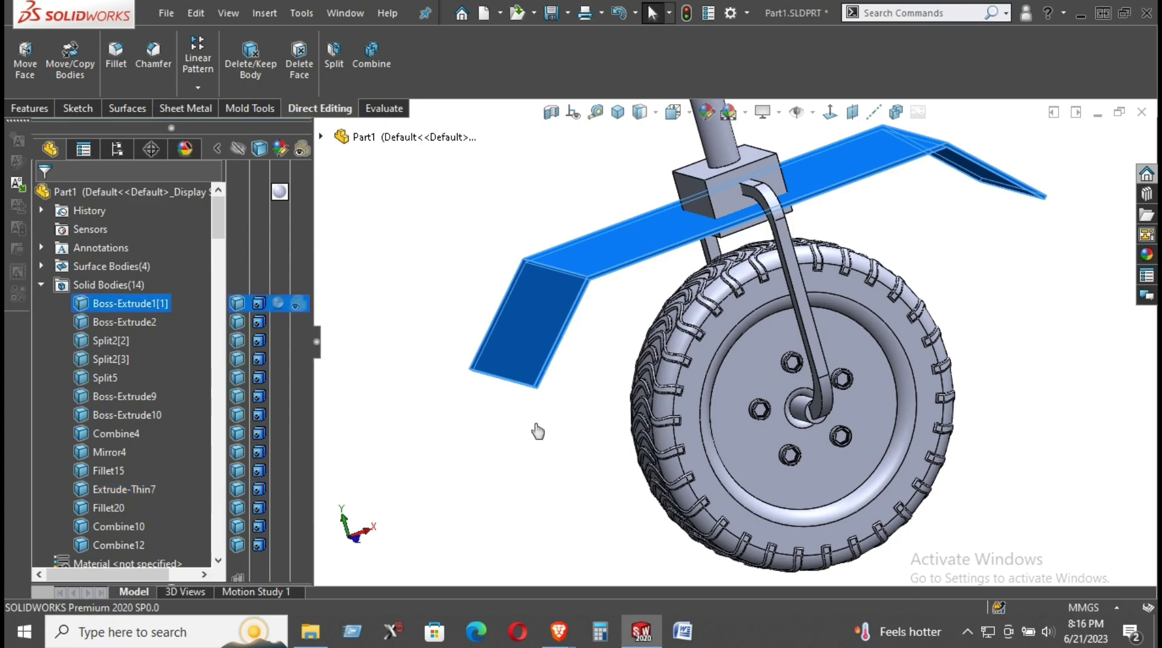
- Display the complete vehicle in isometric view, save the part and clear the selection
scroll(547, 433, "up", 5)
mouse_move(642, 381)
middle_mouse_down()
mouse_move(649, 348)
mouse_move(621, 377)
middle_mouse_up()
left_click(617, 112)
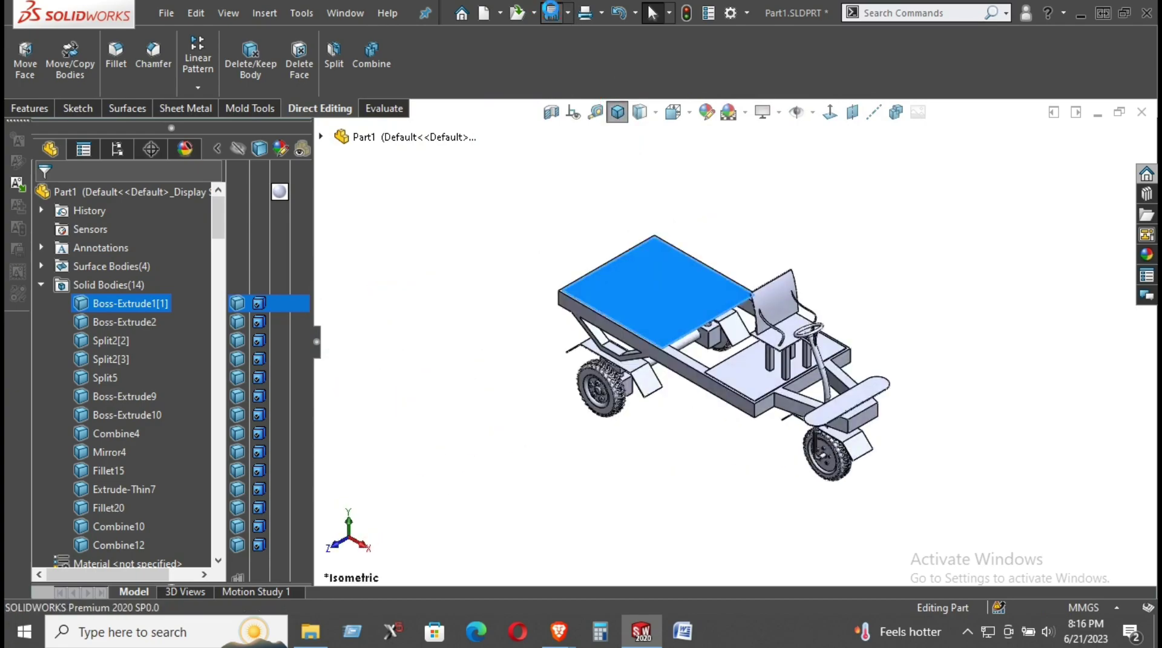
left_click(552, 12)
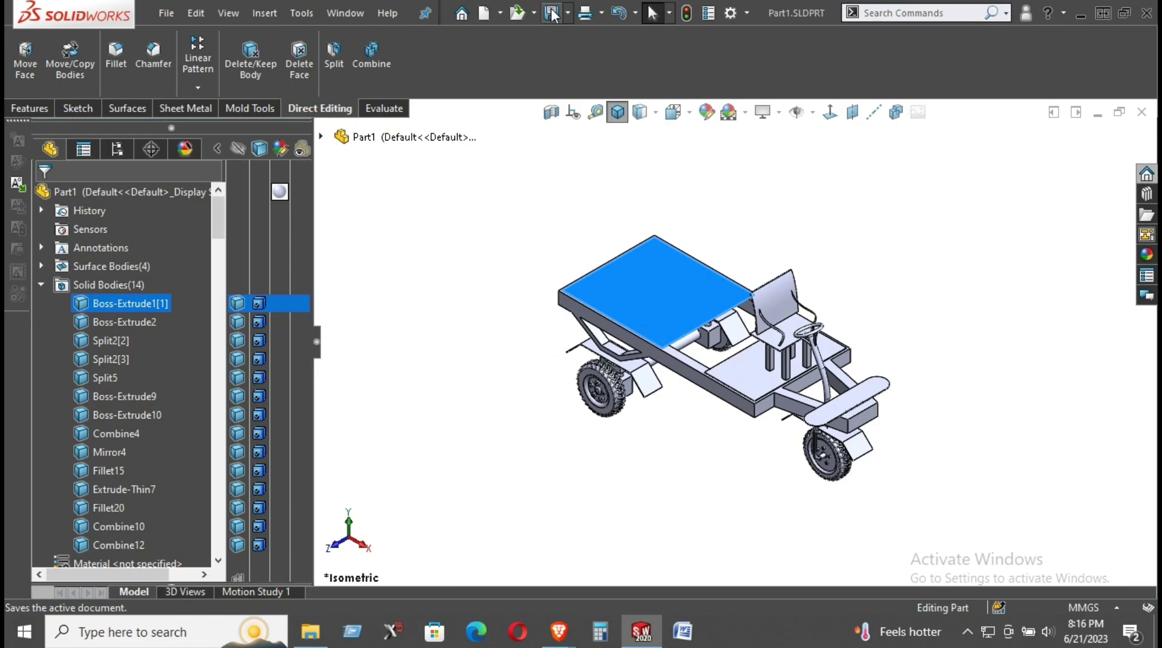
left_click(727, 523)
- Examine the front frame and the lower end of the steering column, selecting the column's lower cylindrical face
scroll(721, 383, "down", 2)
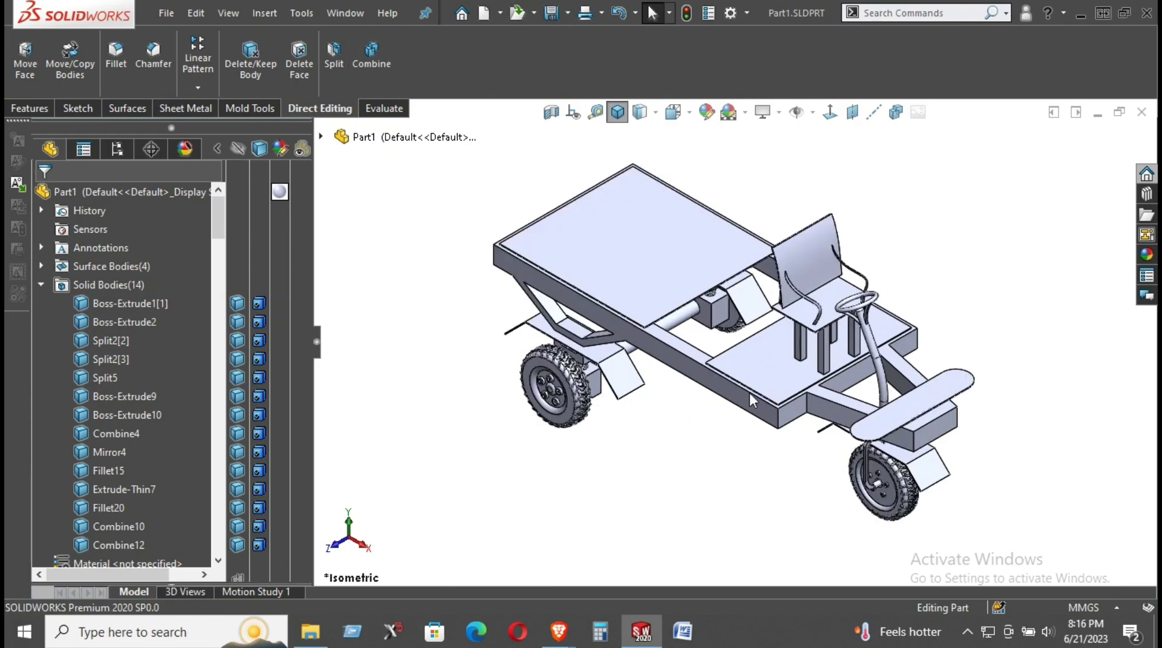
scroll(911, 396, "down", 2)
mouse_move(903, 393)
middle_mouse_down()
mouse_move(1000, 435)
mouse_move(954, 429)
middle_mouse_up()
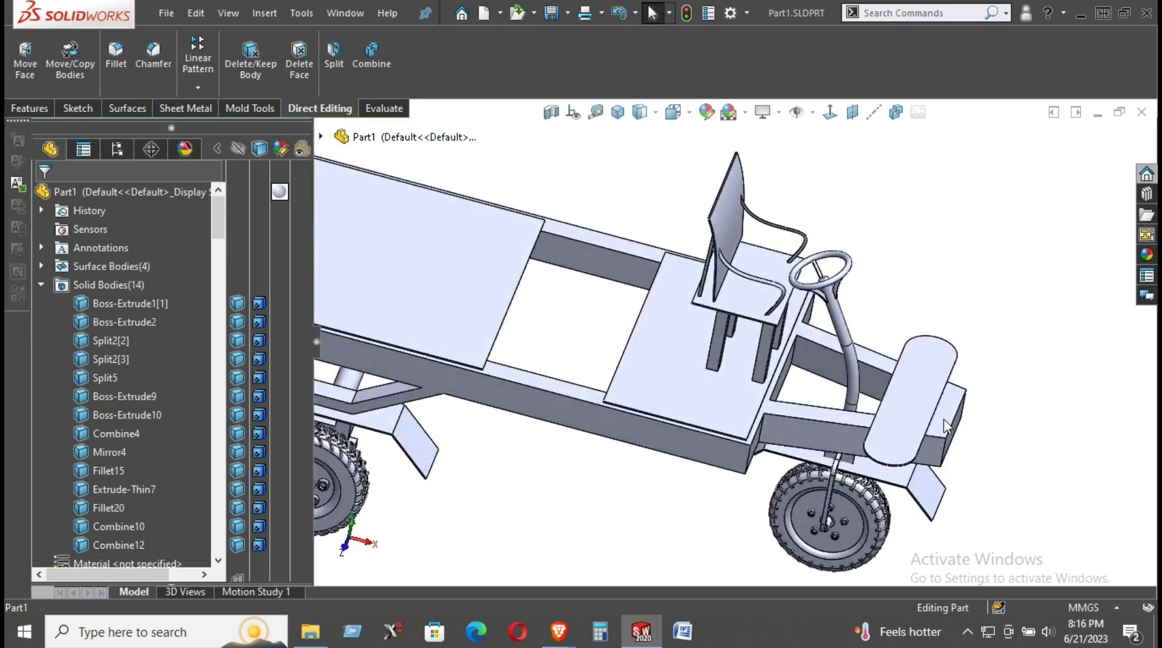
scroll(896, 441, "up", 2)
middle_click_drag(895, 442, 751, 222)
scroll(809, 334, "down", 4)
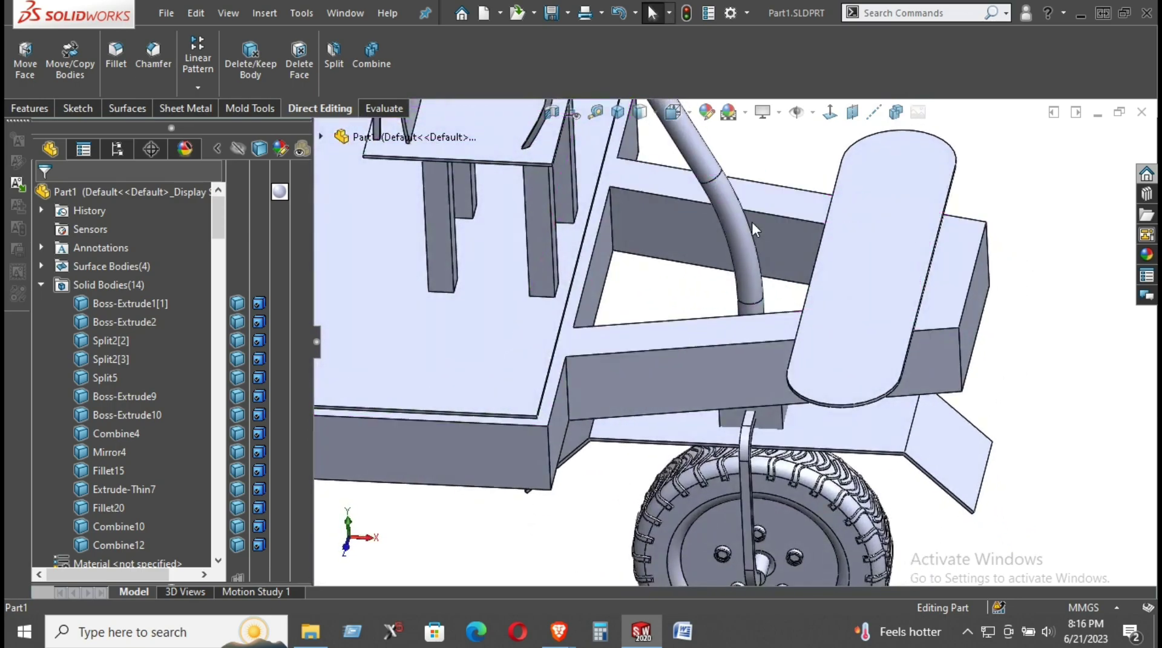
scroll(752, 222, "down", 3)
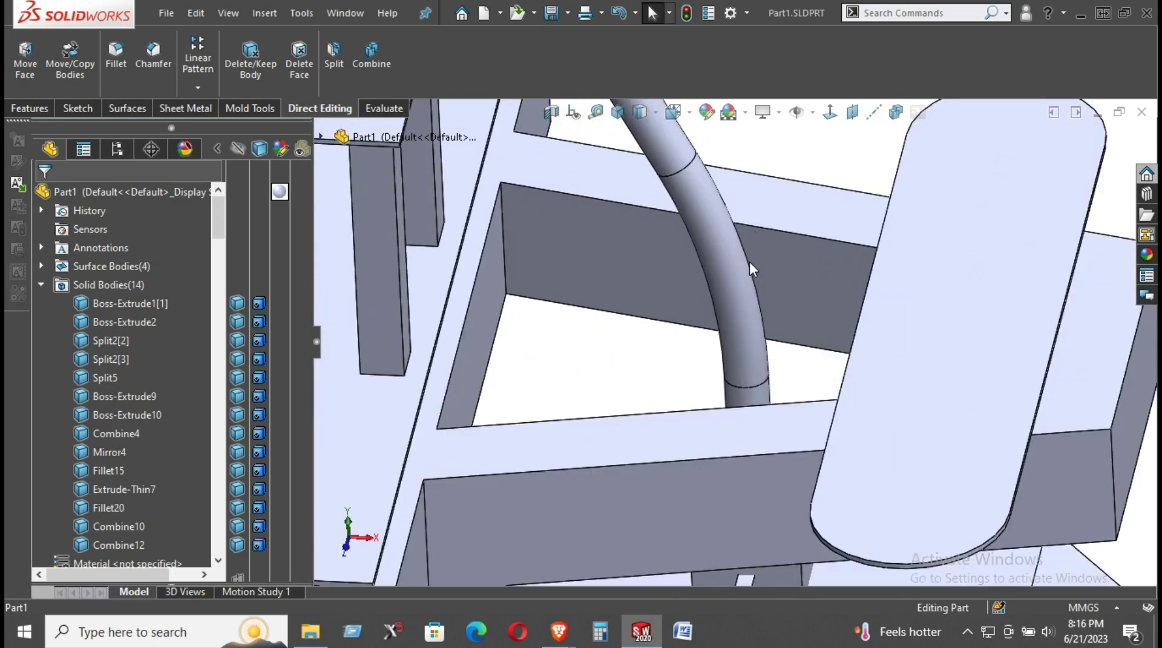
middle_click_drag(763, 397, 771, 356)
left_click(750, 418)
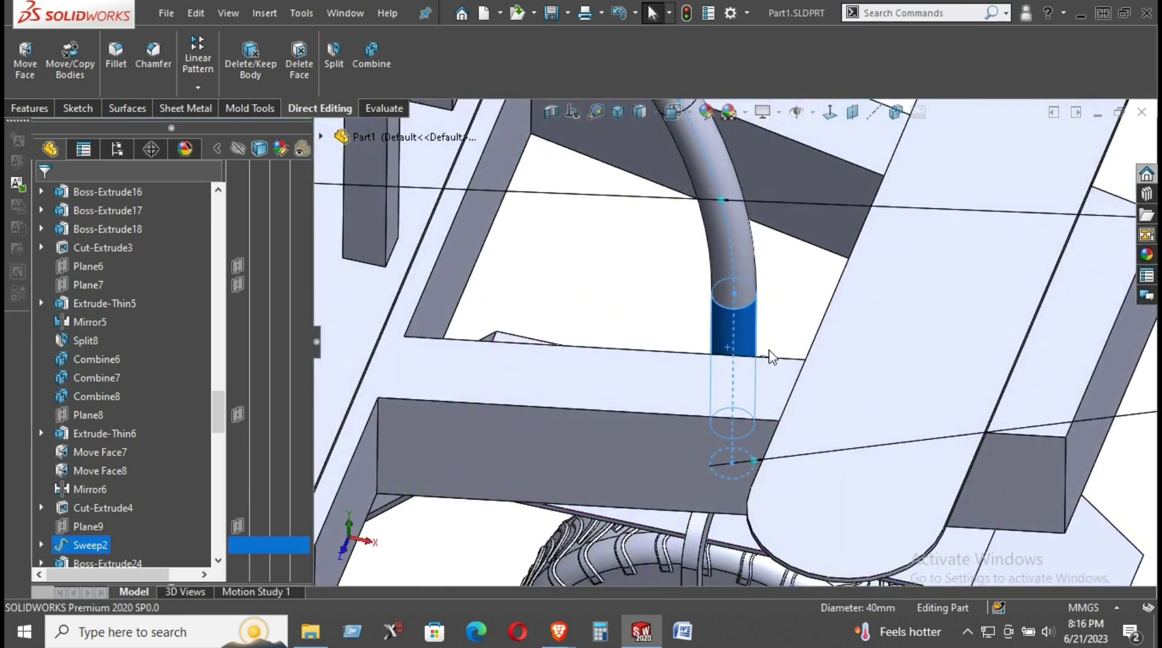
- Examine how the steering column passes the front frame to the fork block, mudguard and front wheel
scroll(771, 356, "up", 3)
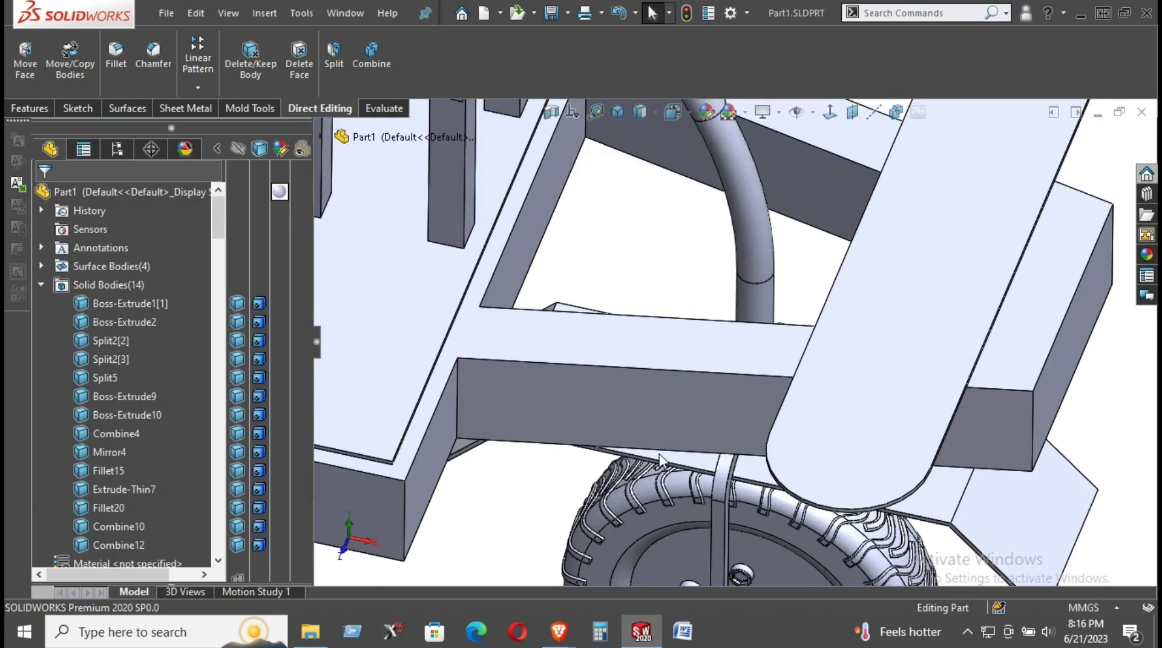
middle_click_drag(659, 453, 669, 343)
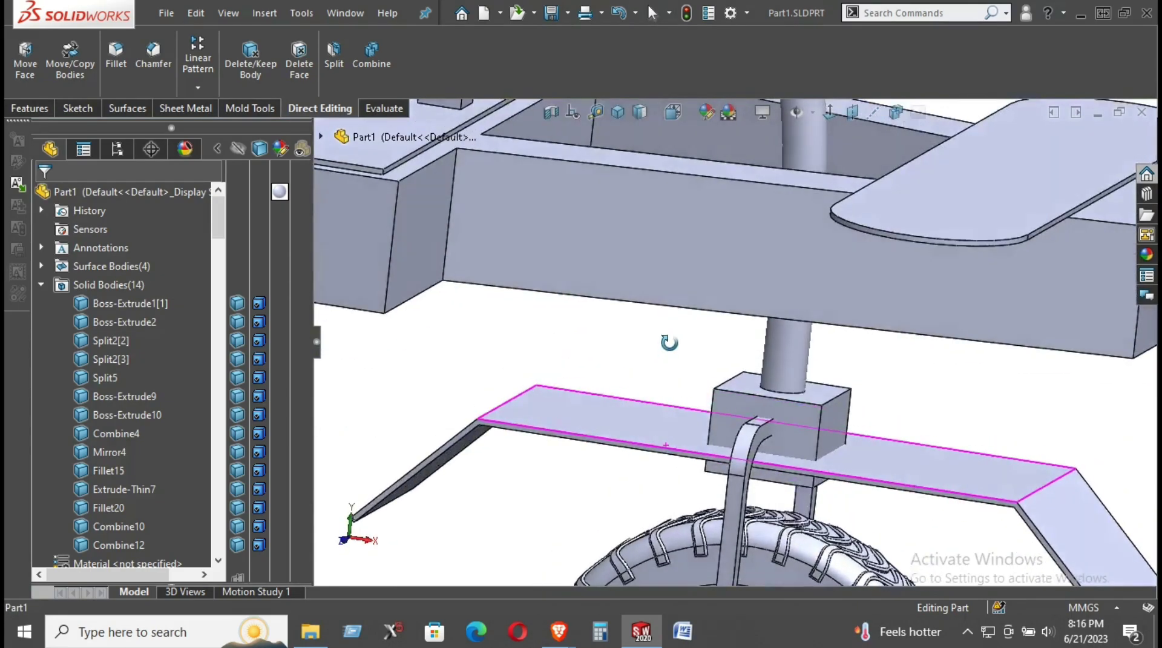
scroll(670, 345, "up", 2)
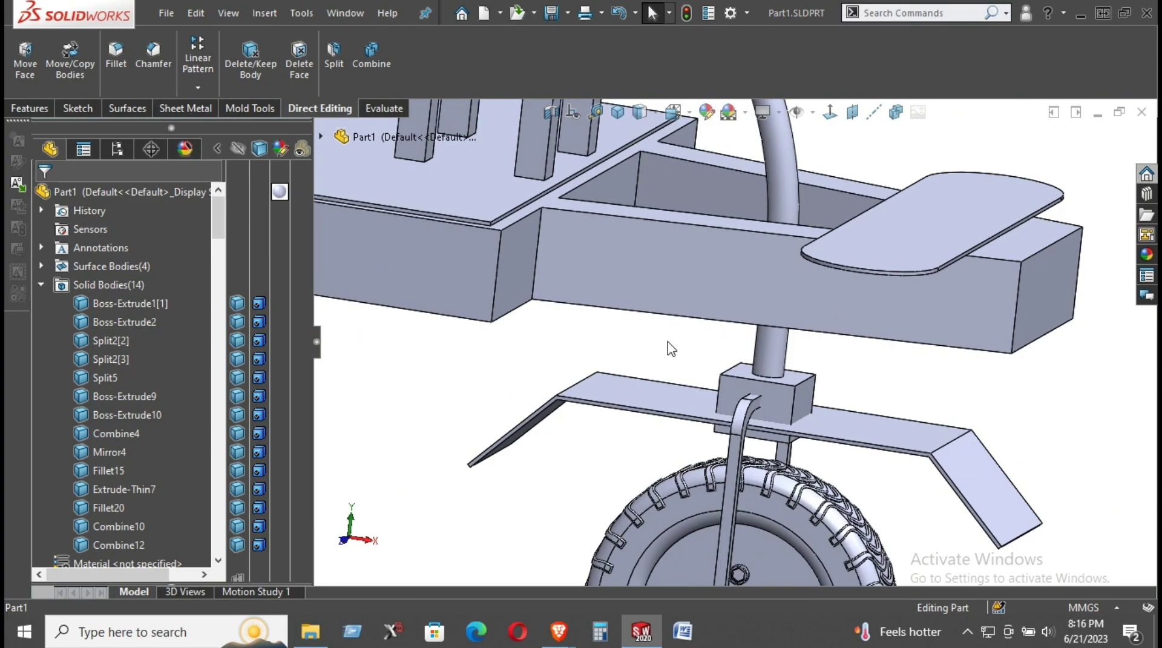
scroll(764, 261, "up", 1)
middle_click_drag(764, 261, 796, 284)
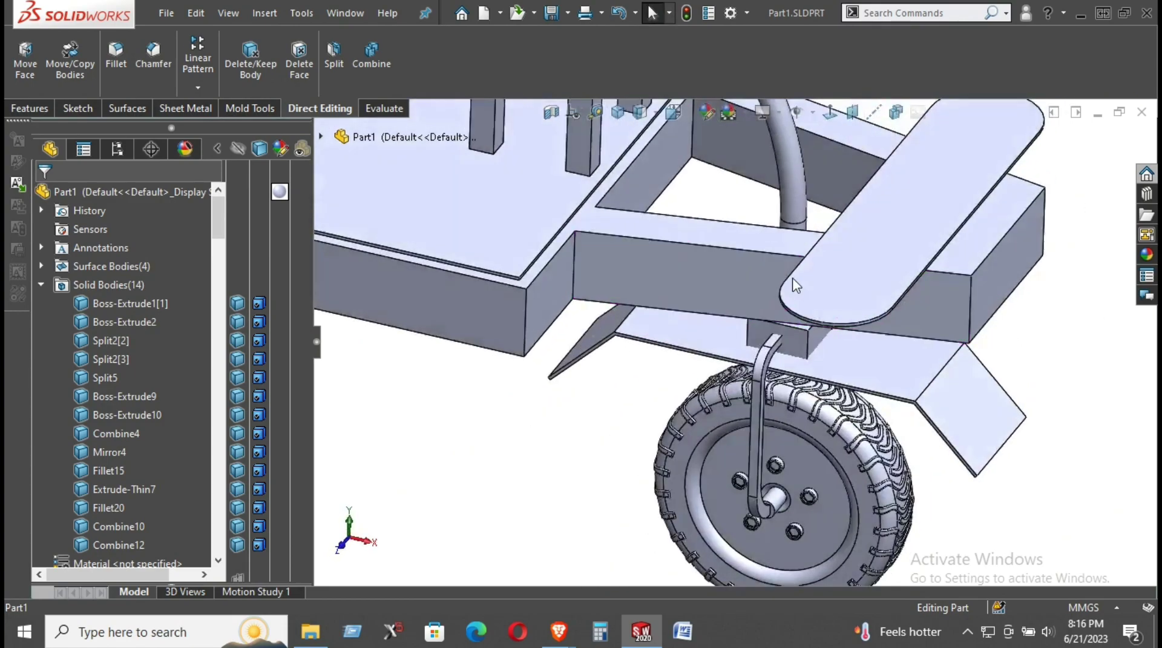
scroll(834, 198, "down", 4)
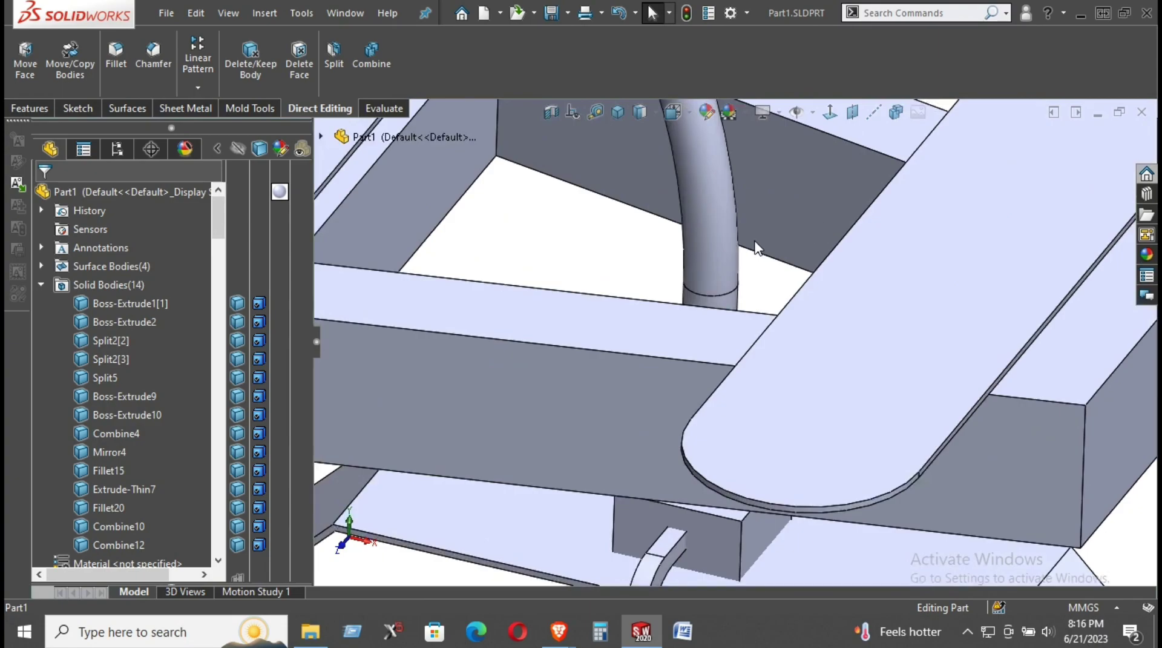
scroll(754, 241, "up", 5)
middle_click_drag(754, 241, 673, 321)
scroll(774, 317, "up", 4)
scroll(653, 310, "down", 1)
scroll(673, 320, "up", 2)
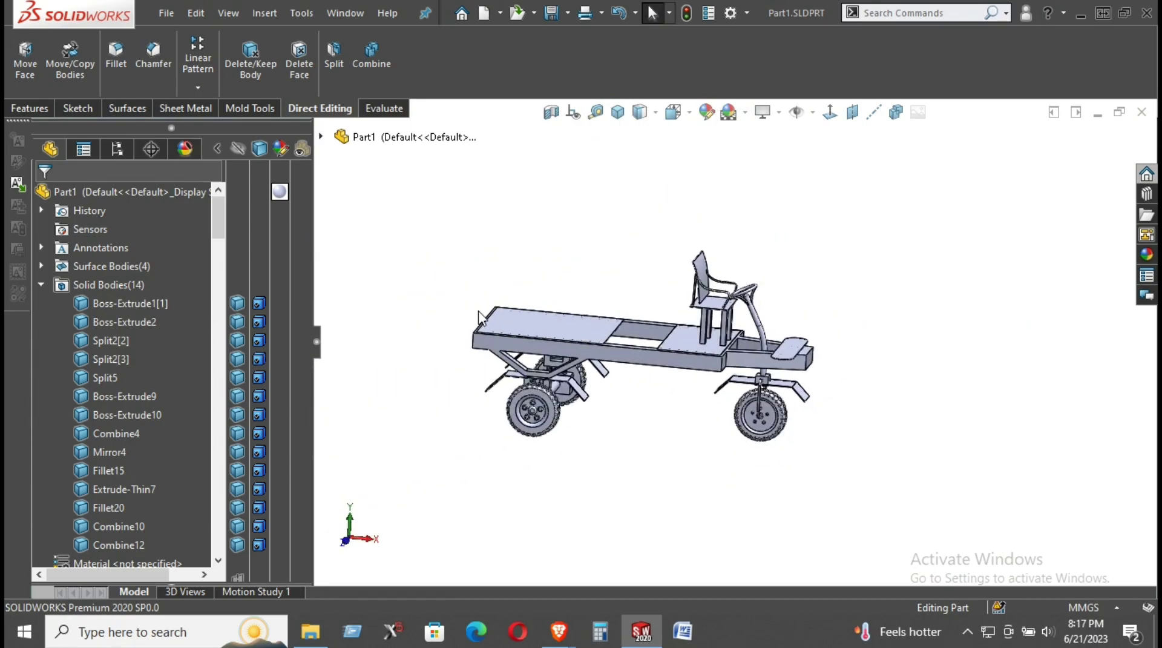
- Review the whole vehicle from above, behind and the side, including the deck, seat, rear axle and wheels
scroll(509, 323, "down", 2)
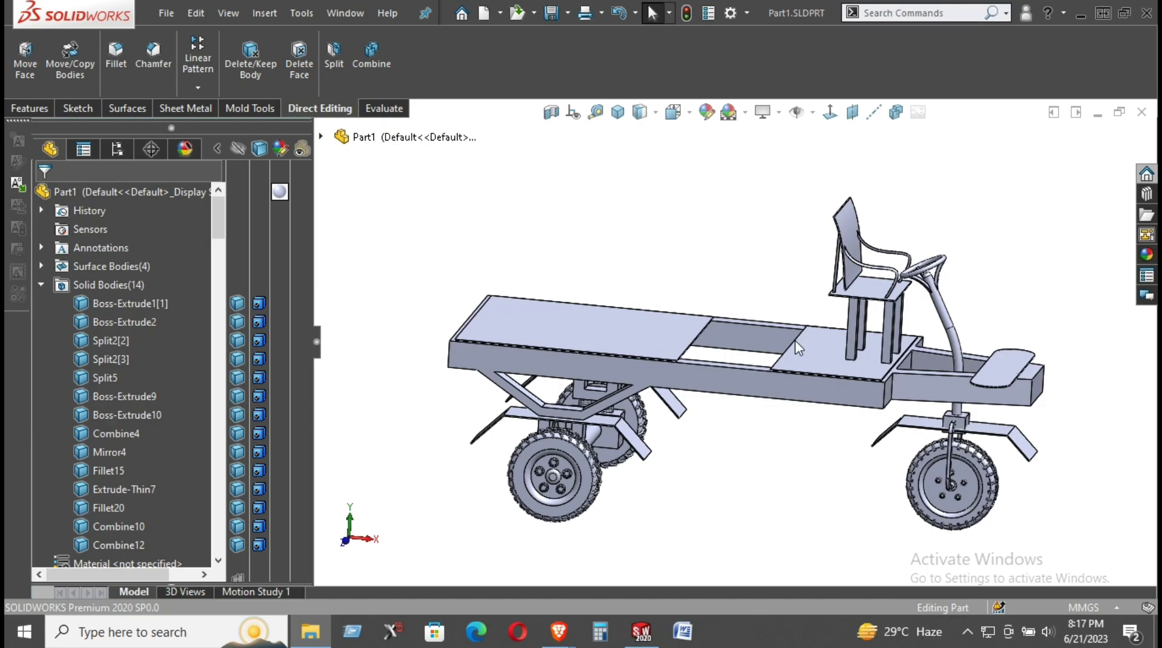
scroll(683, 353, "down", 6)
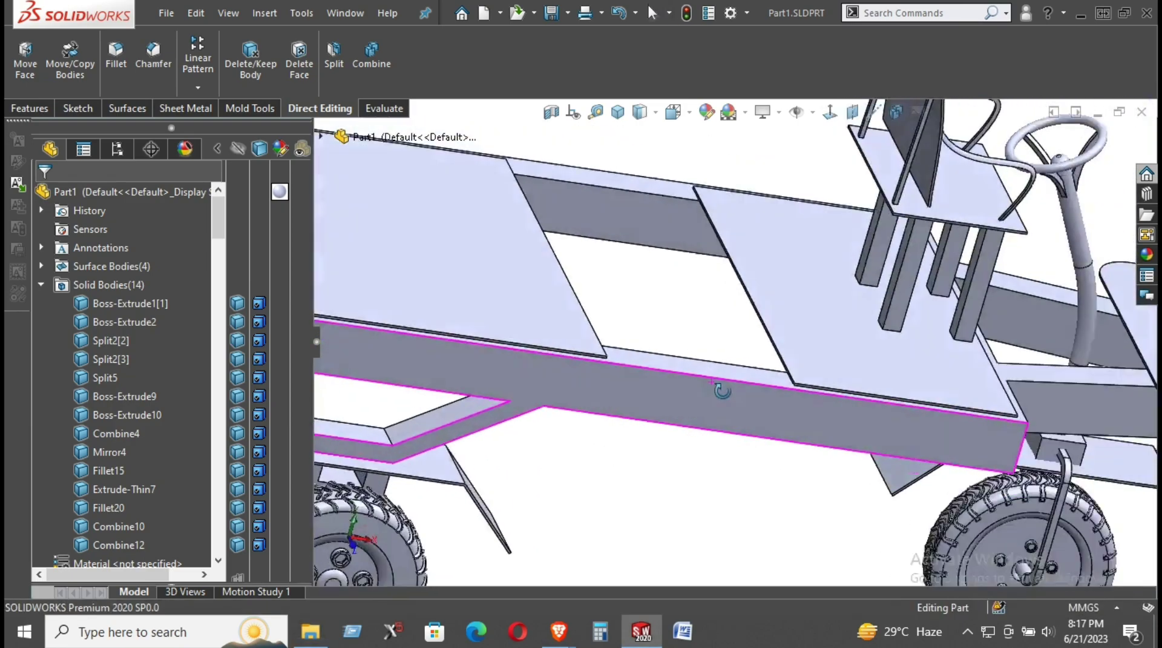
scroll(718, 391, "up", 6)
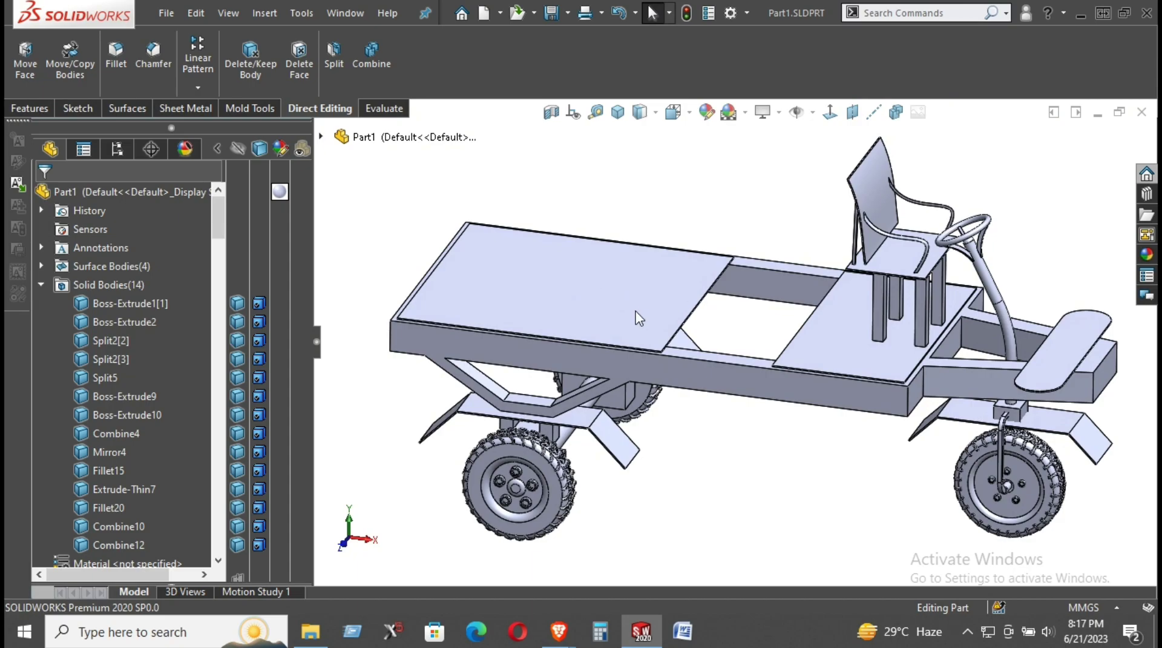
middle_click_drag(724, 324, 611, 339)
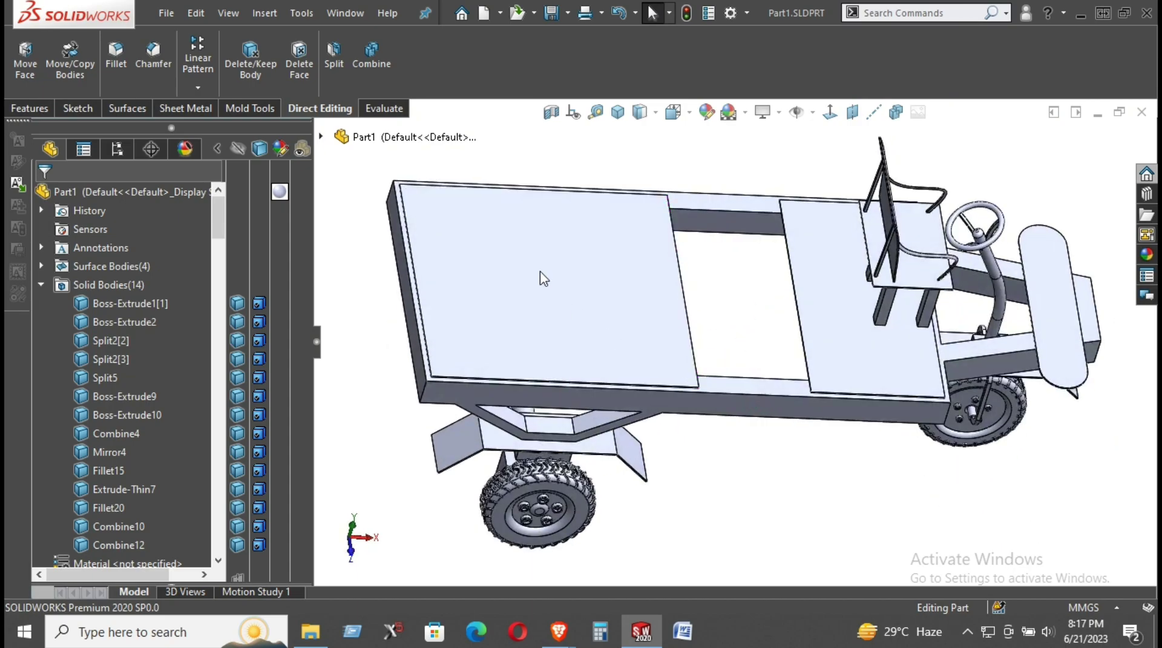
middle_click_drag(453, 280, 456, 231)
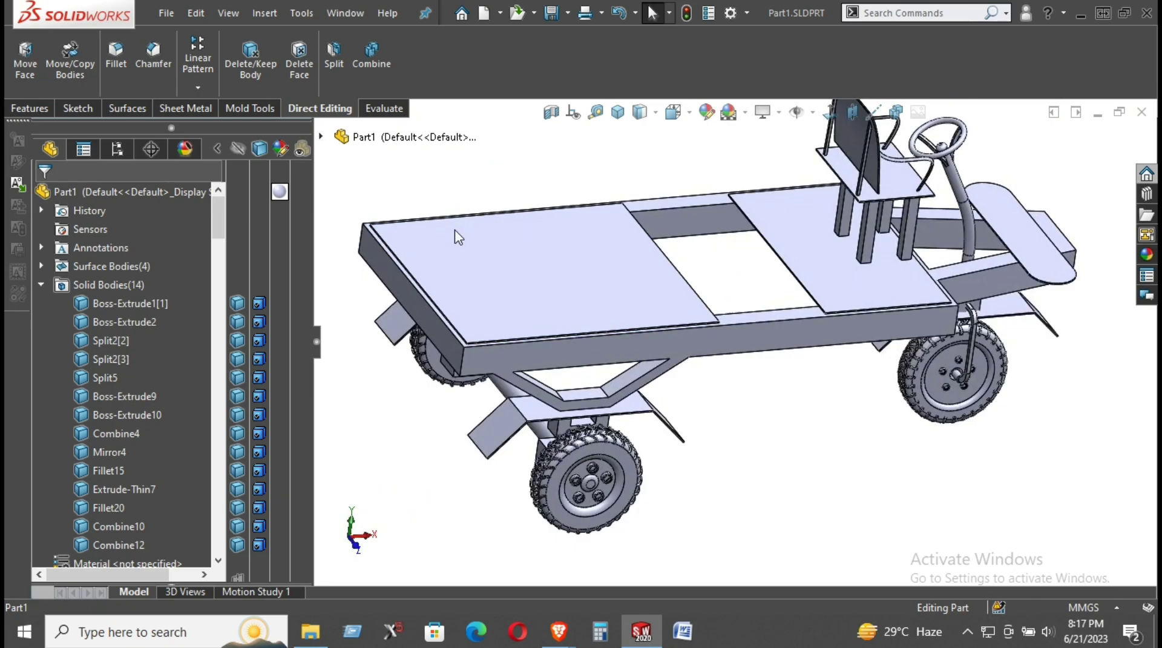
middle_click_drag(457, 239, 501, 334)
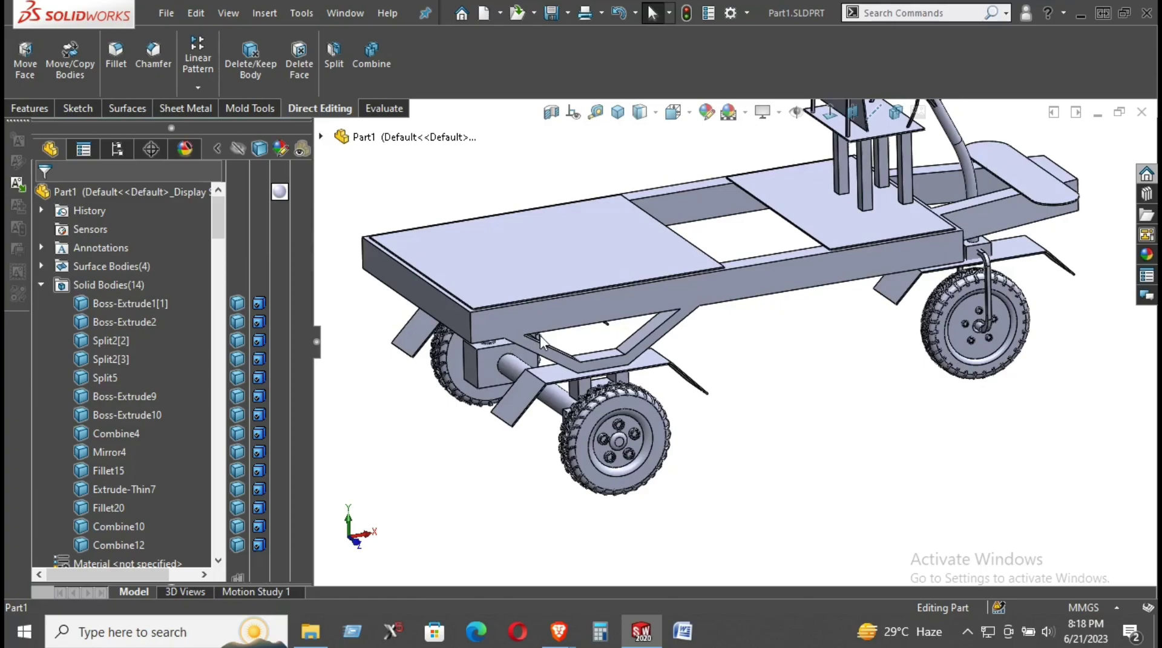
middle_click_drag(625, 300, 680, 401)
scroll(827, 414, "down", 5)
scroll(829, 420, "up", 4)
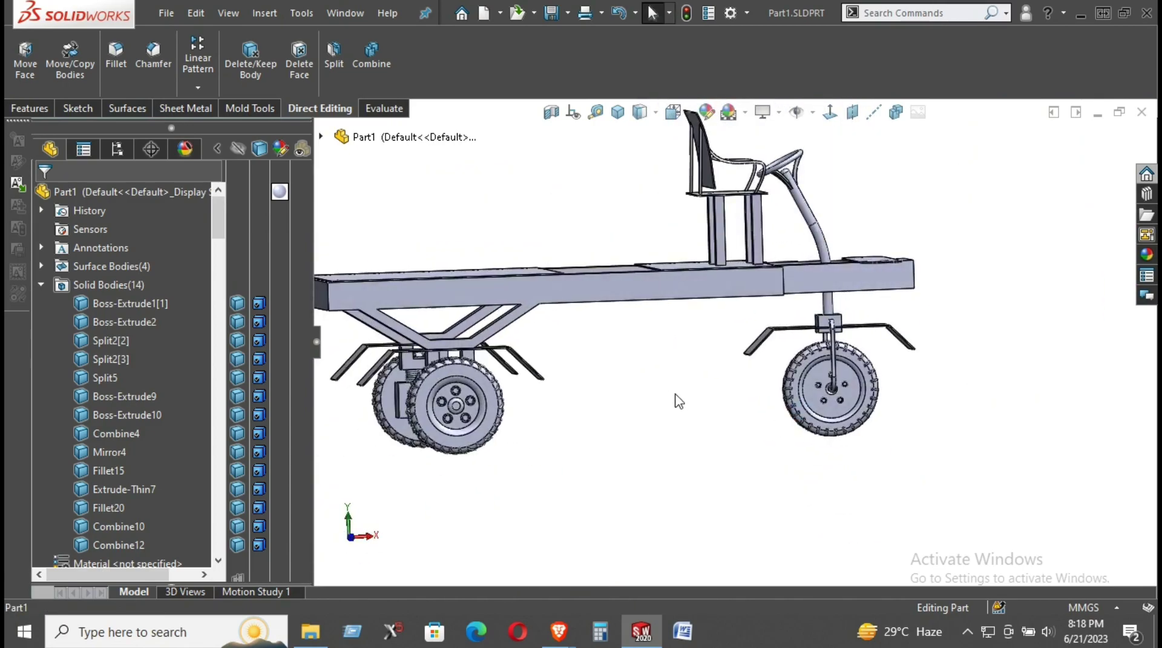
scroll(679, 398, "down", 3)
scroll(682, 396, "up", 2)
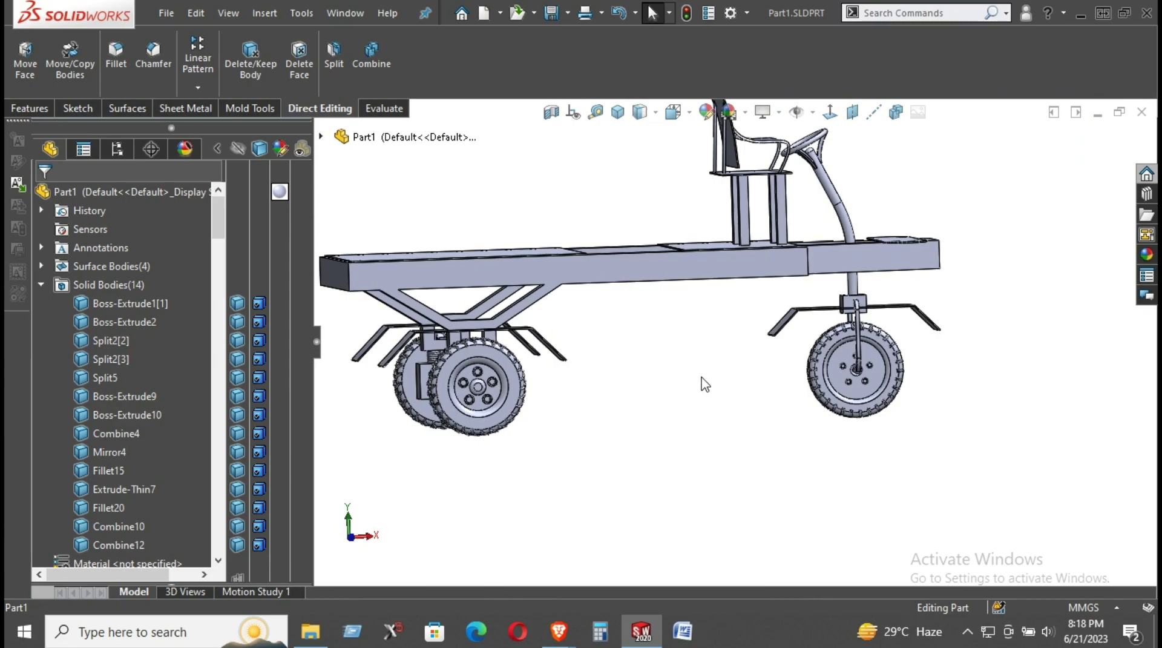
scroll(697, 386, "down", 2)
middle_click_drag(700, 383, 708, 406)
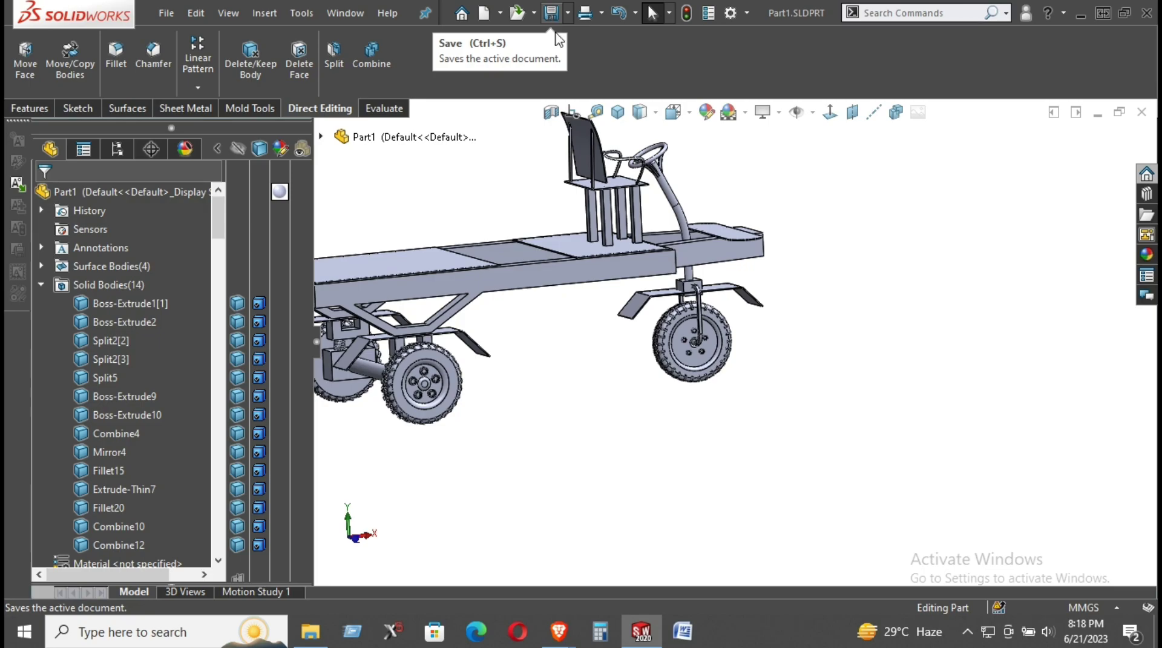
- Start a new sketch on the Front Plane and view it normal to the plane
scroll(527, 332, "up", 2)
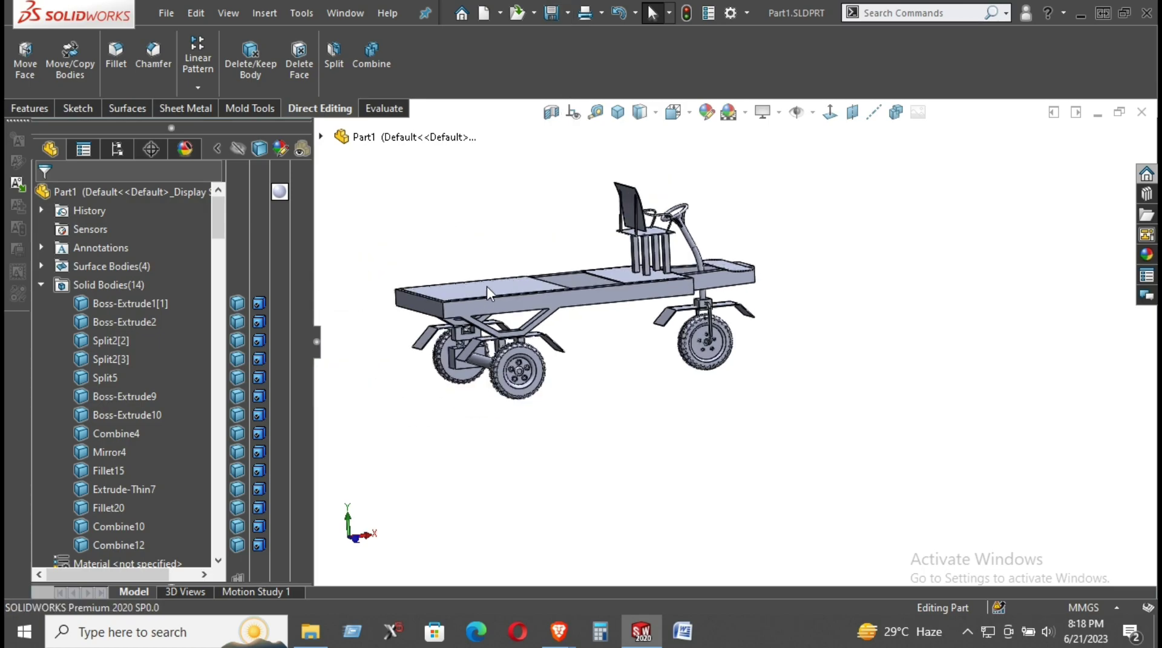
scroll(487, 292, "down", 5)
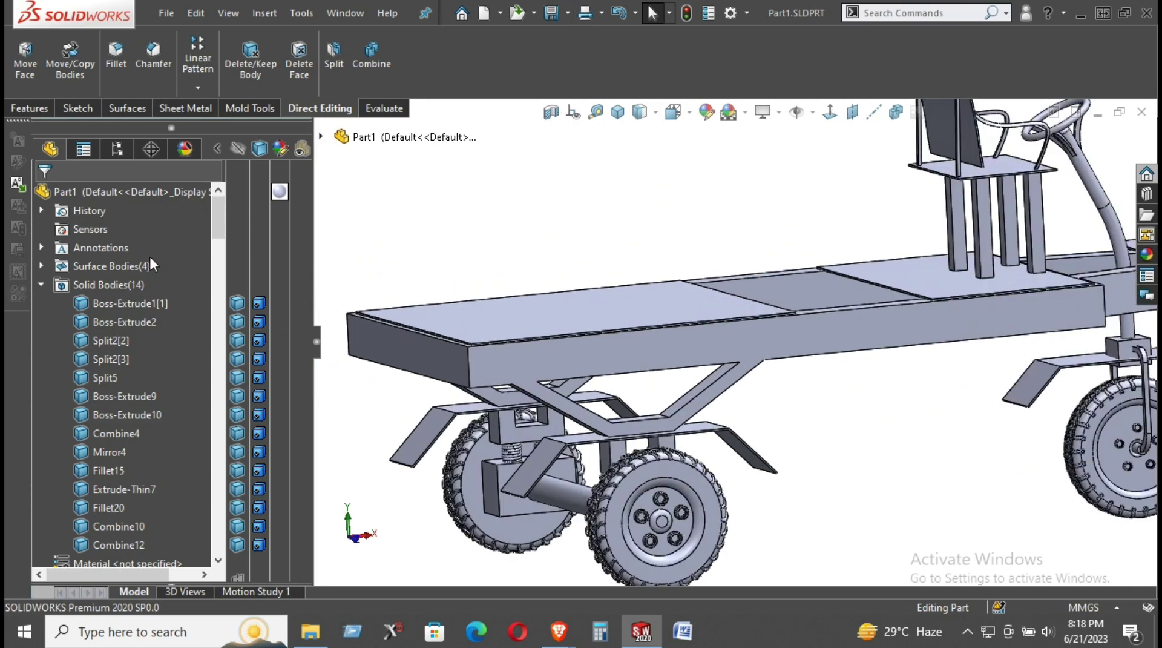
scroll(115, 353, "down", 5)
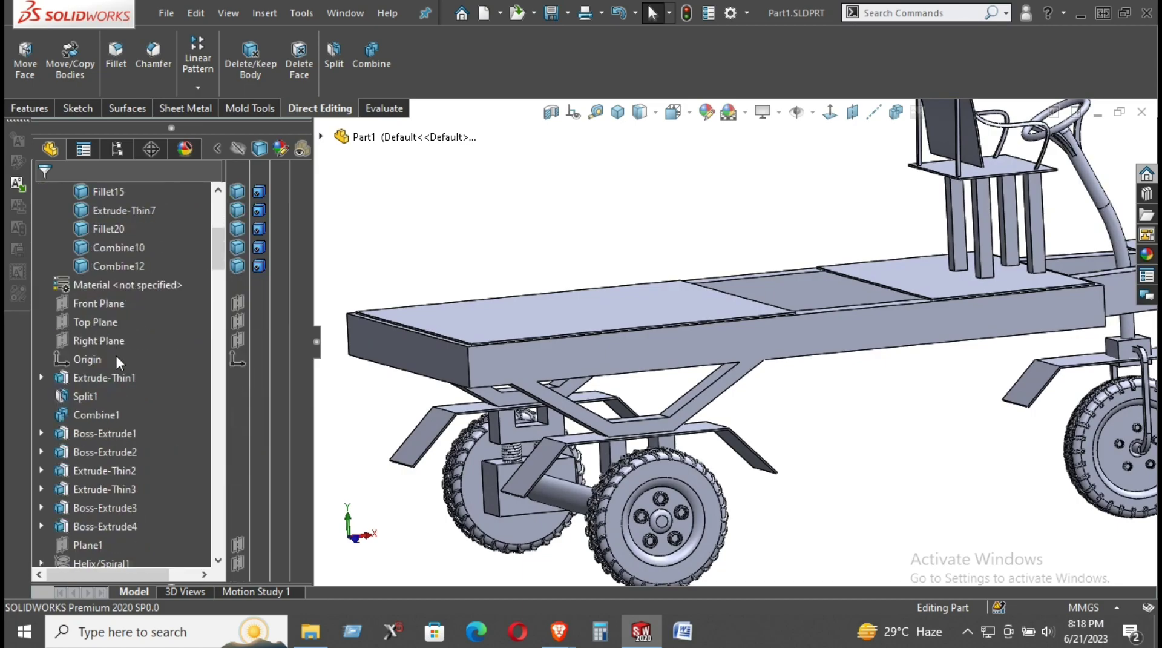
left_click(97, 303)
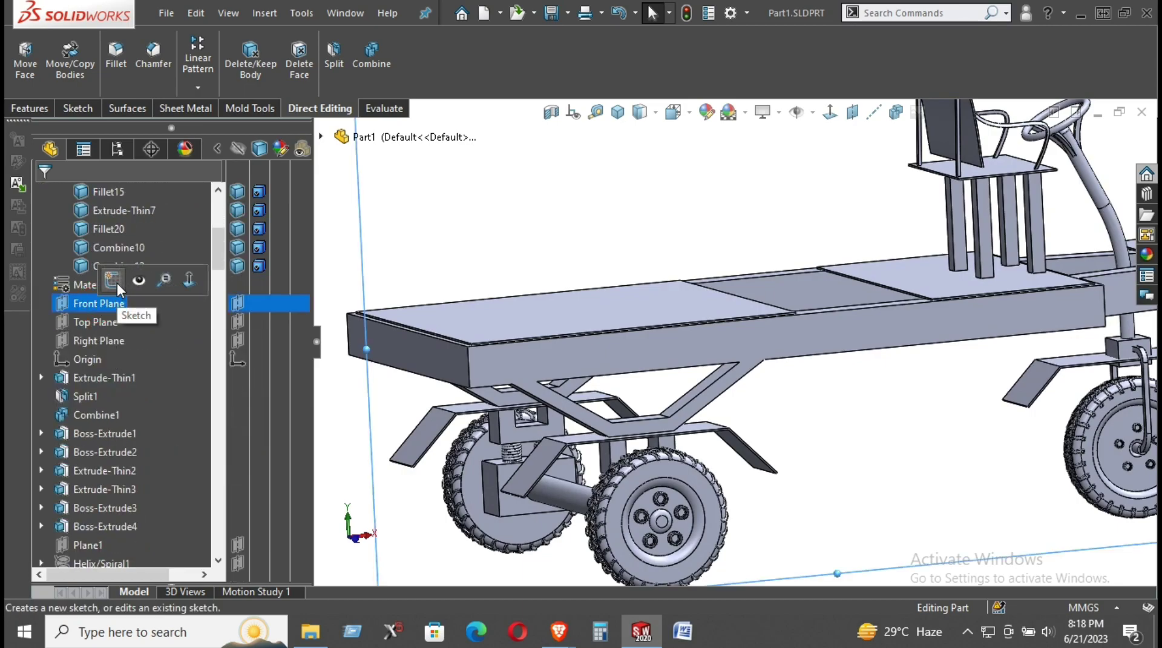
left_click(117, 282)
left_click(831, 112)
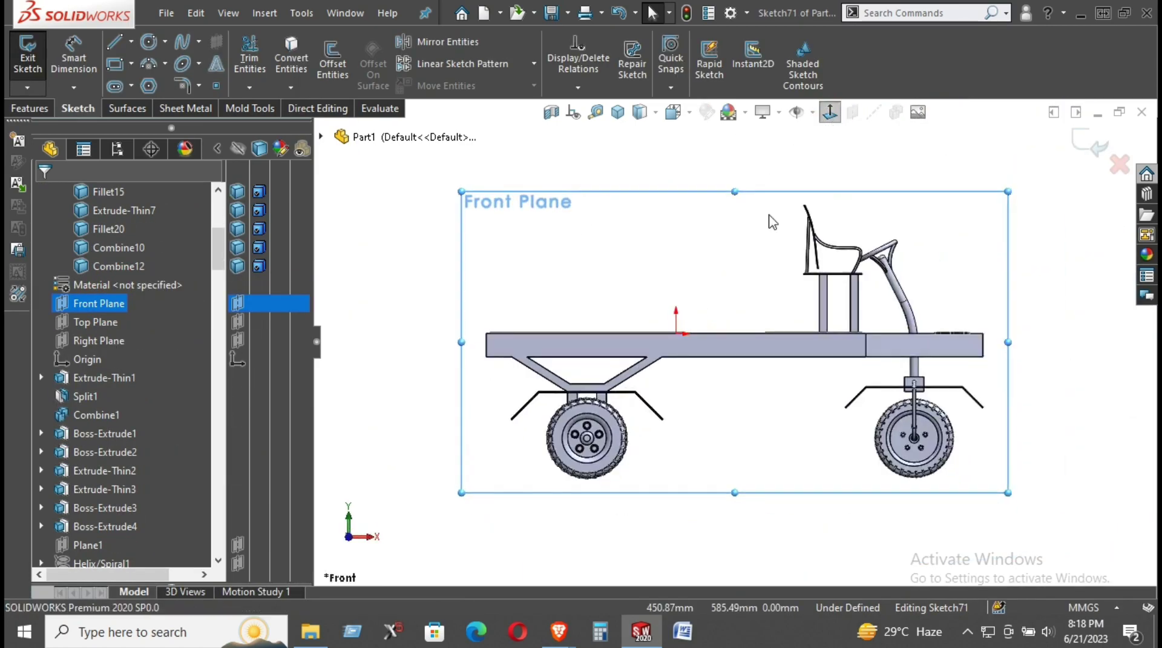
scroll(695, 274, "down", 2)
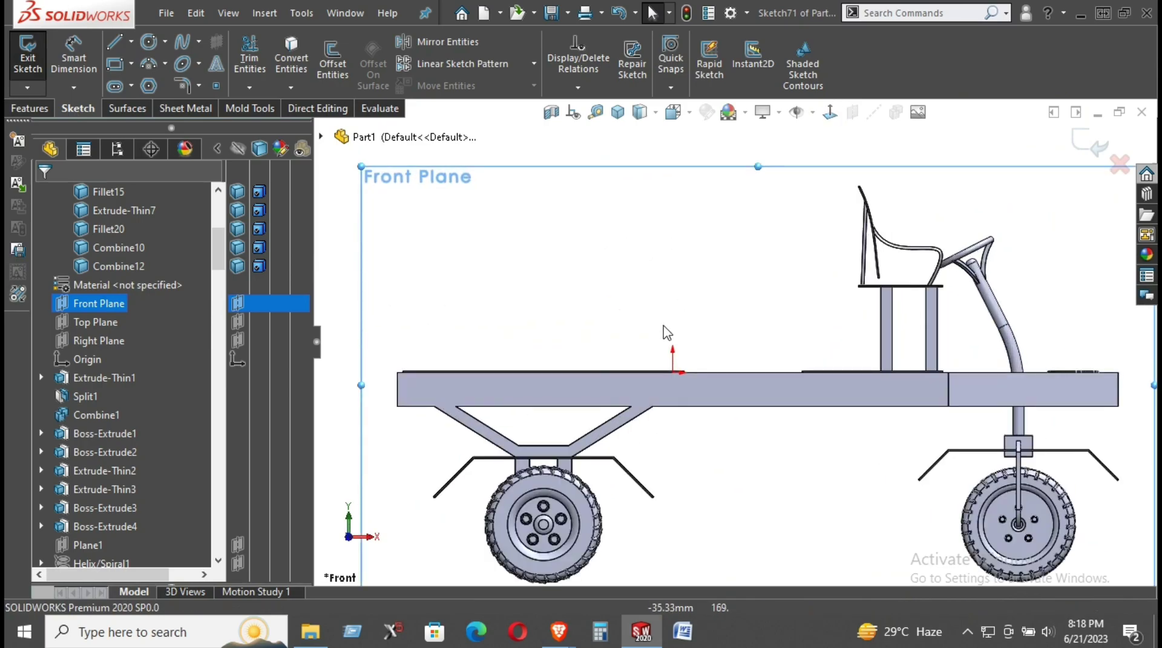
- Hide the near rear wheel's body
right_click(593, 446)
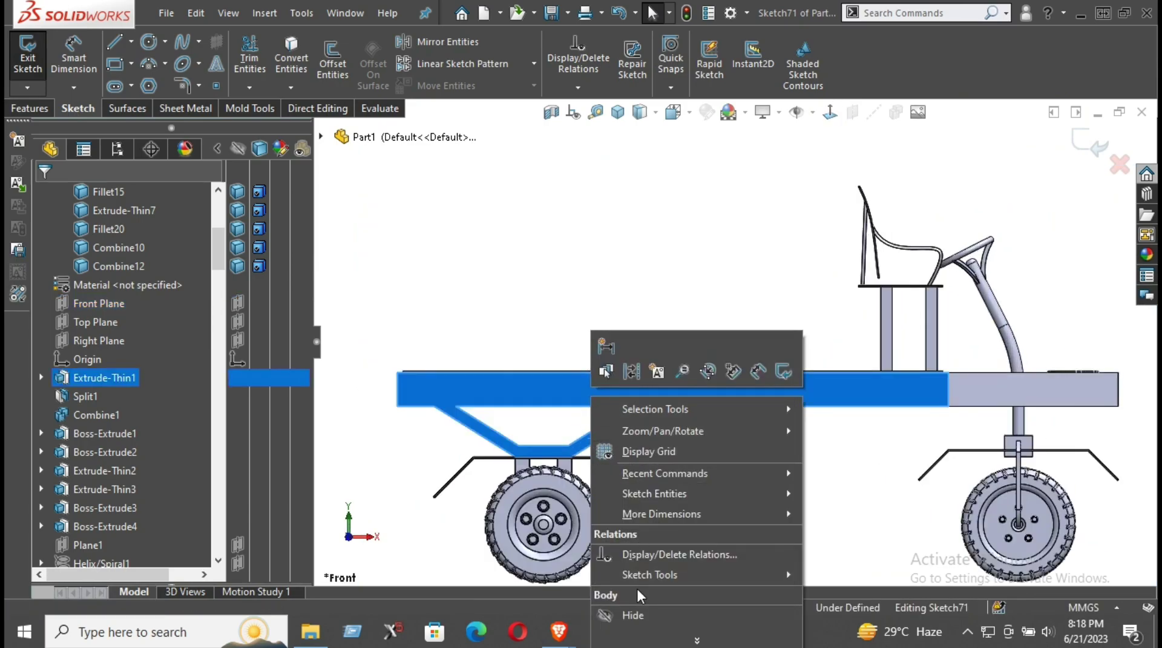
left_click(835, 494)
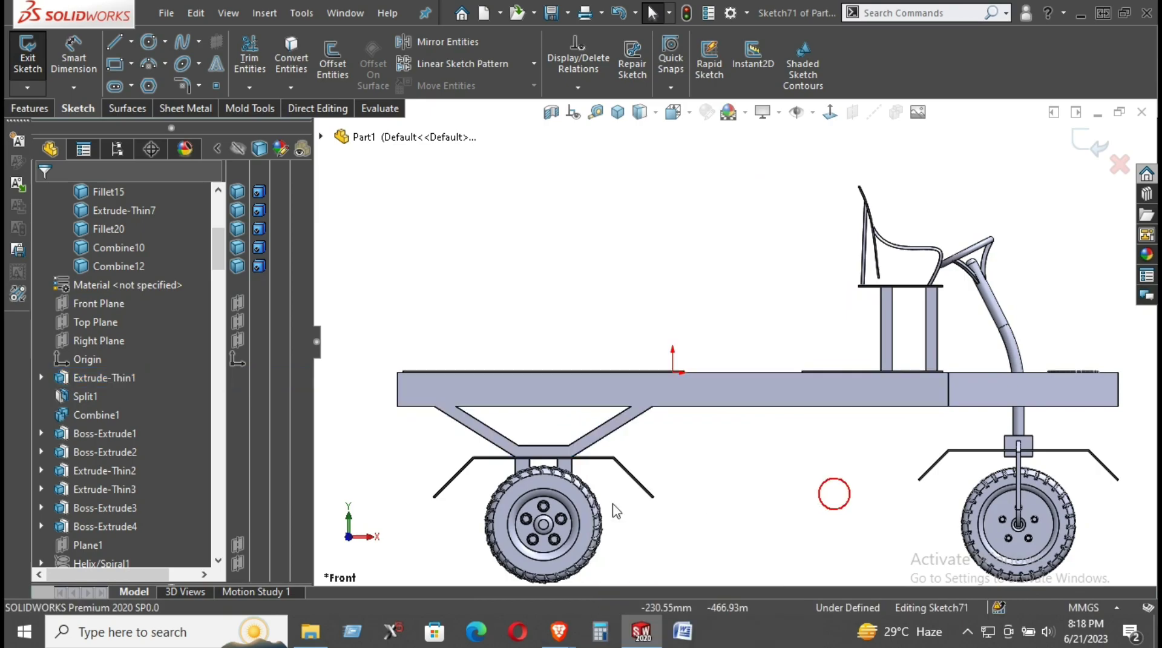
right_click(580, 495)
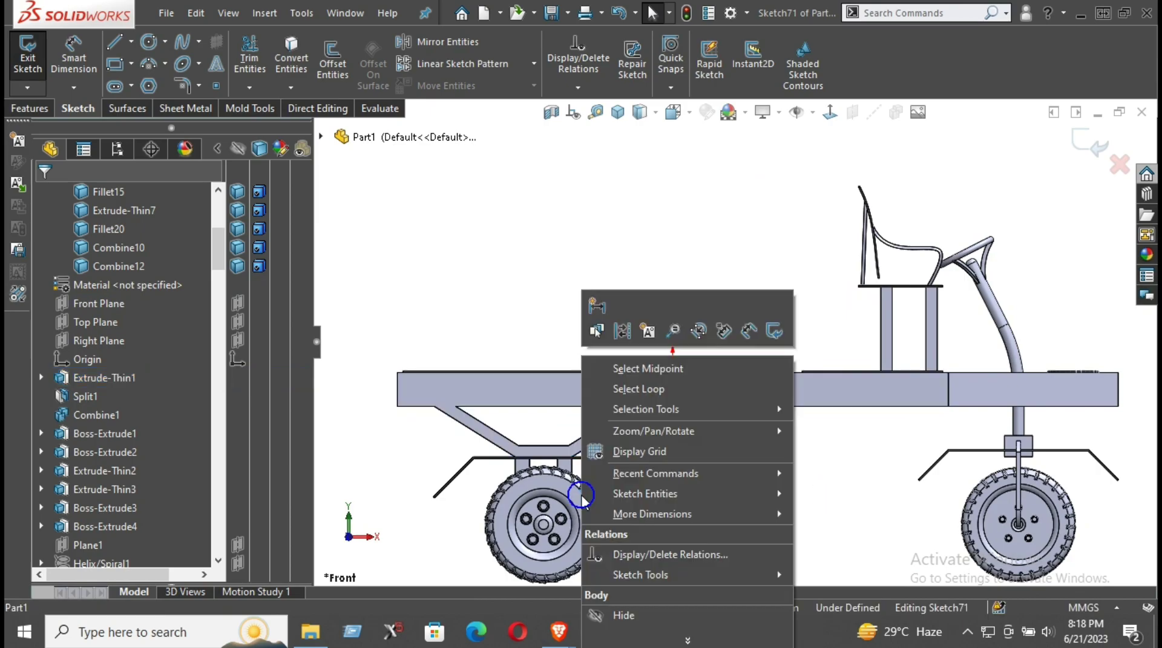
left_click(637, 610)
- Hide both rear suspension bodies together with their spring mounts and mudguards, starting with the nearer one
scroll(506, 499, "down", 3)
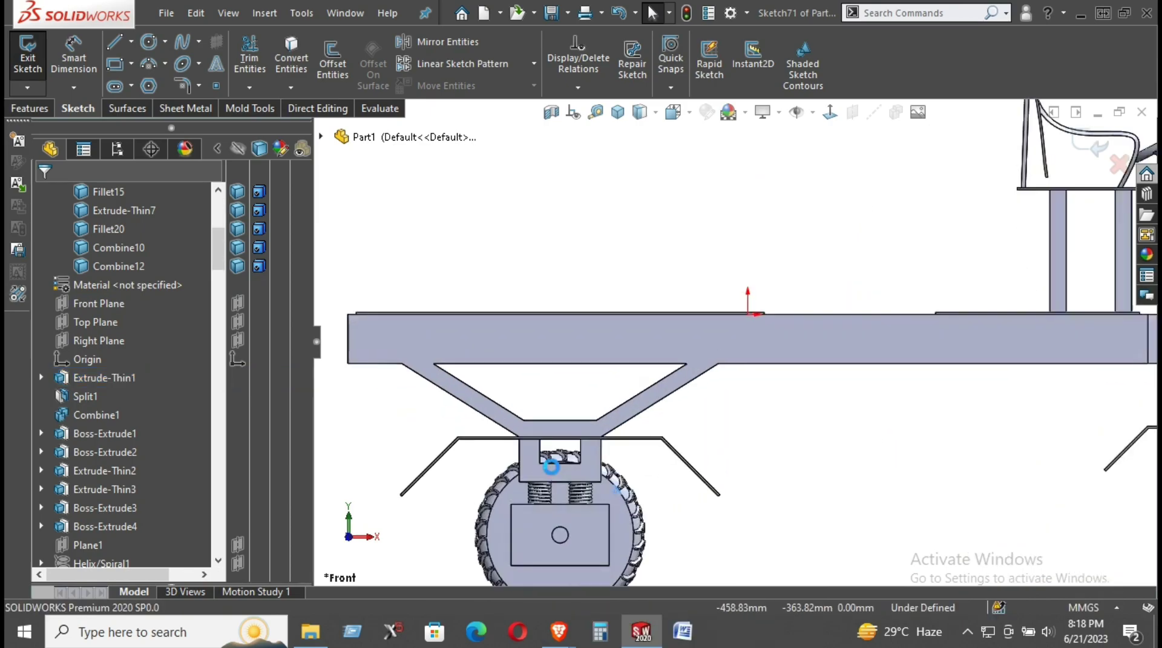
right_click(572, 539)
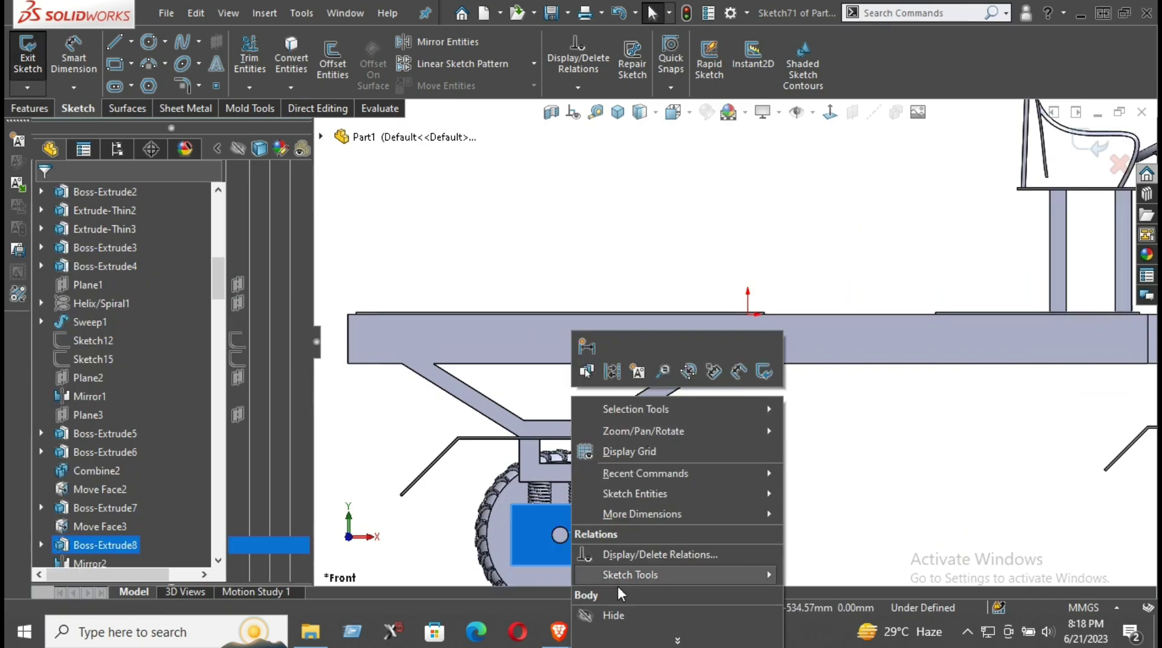
key("Escape")
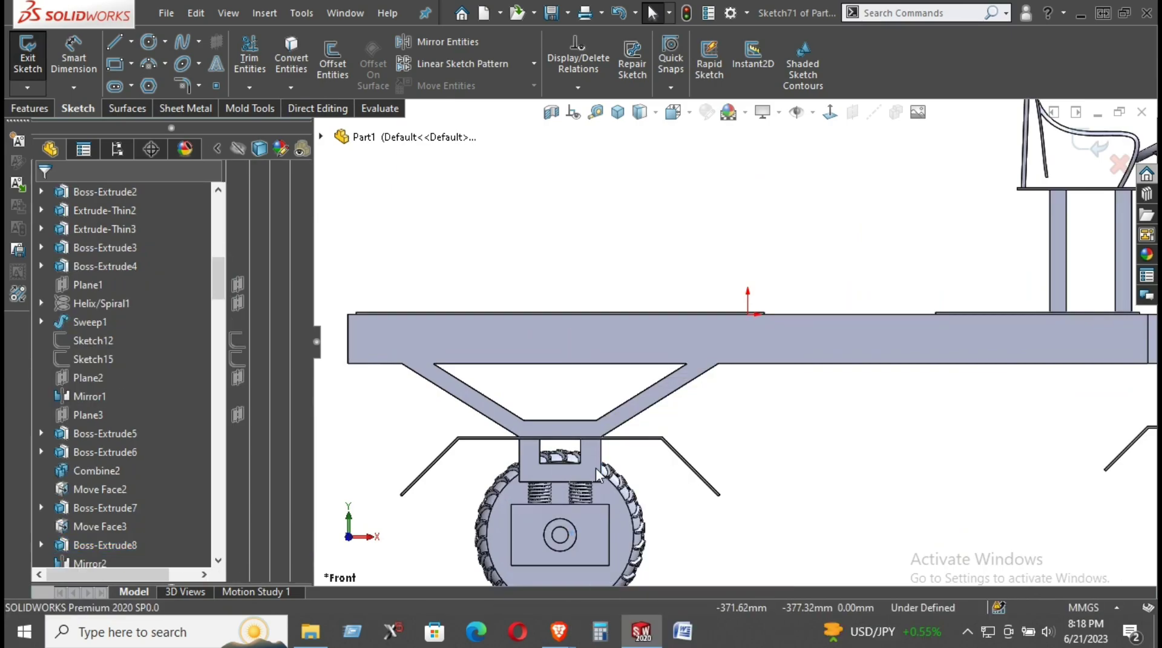
right_click(592, 532)
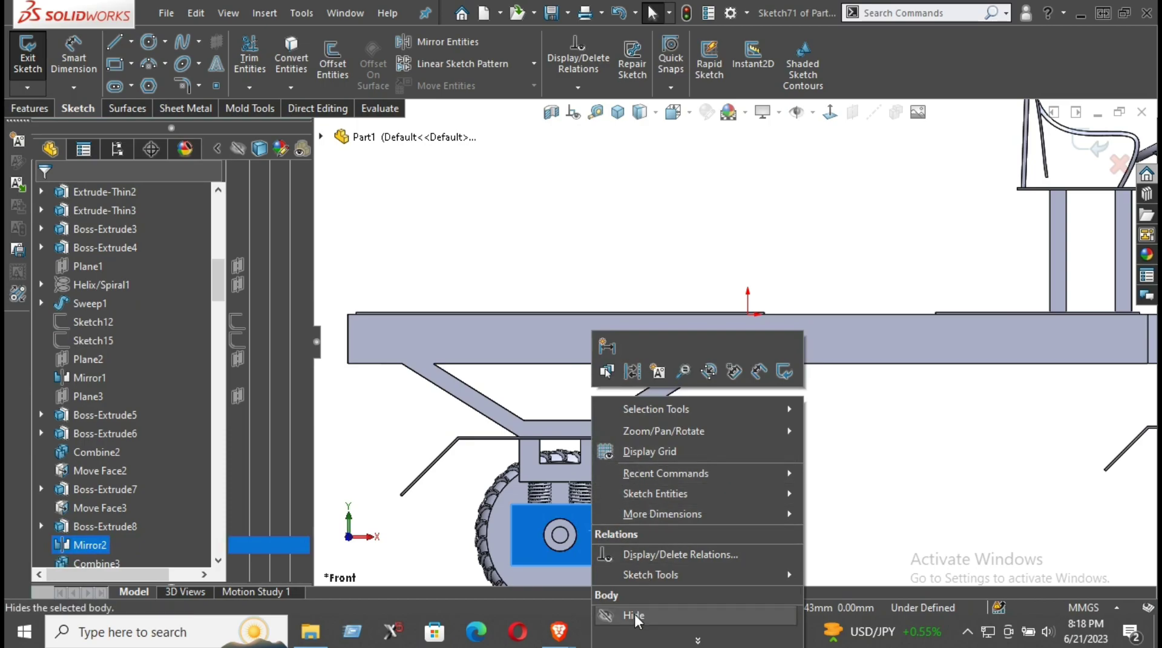
left_click(633, 617)
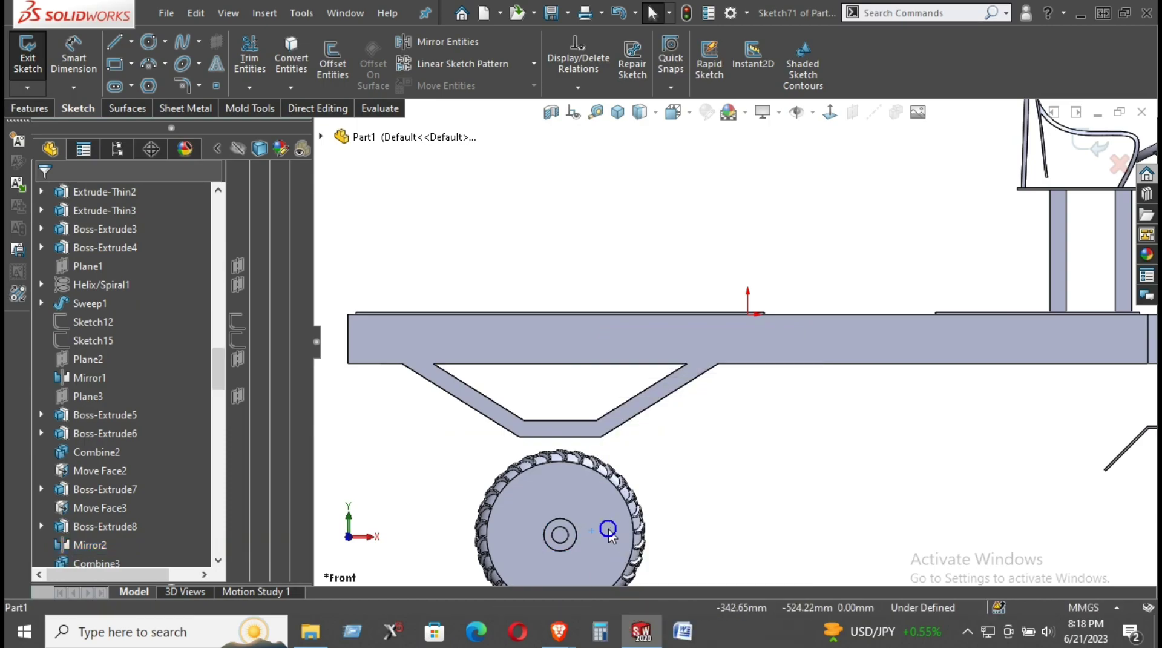
- Hide the remaining rear wheel's body on the far side
right_click(610, 533)
left_click(651, 615)
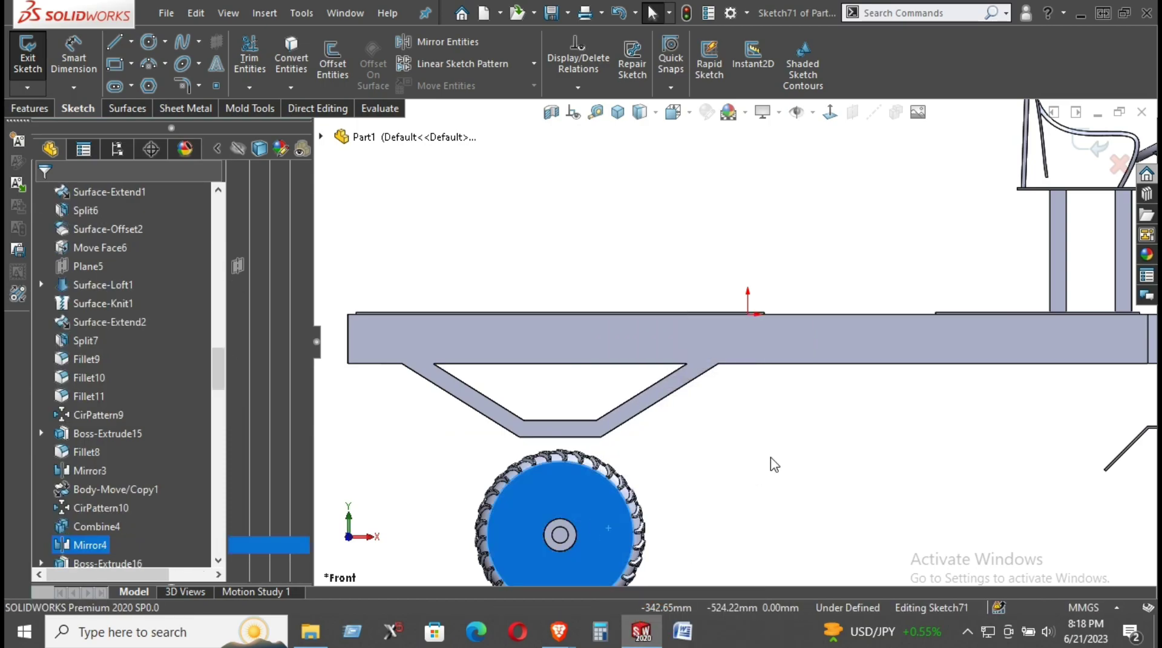
key("f")
- Hide the rear axle's outer sleeve and its inner shaft
scroll(664, 446, "down", 5)
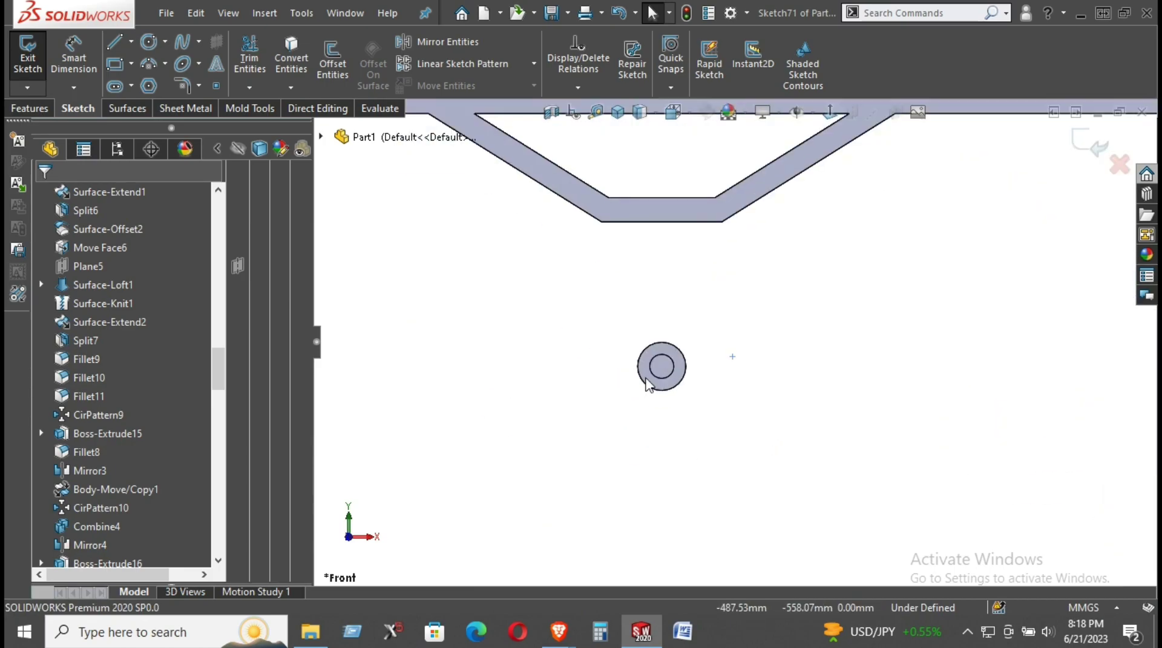
right_click(653, 372)
left_click(666, 599)
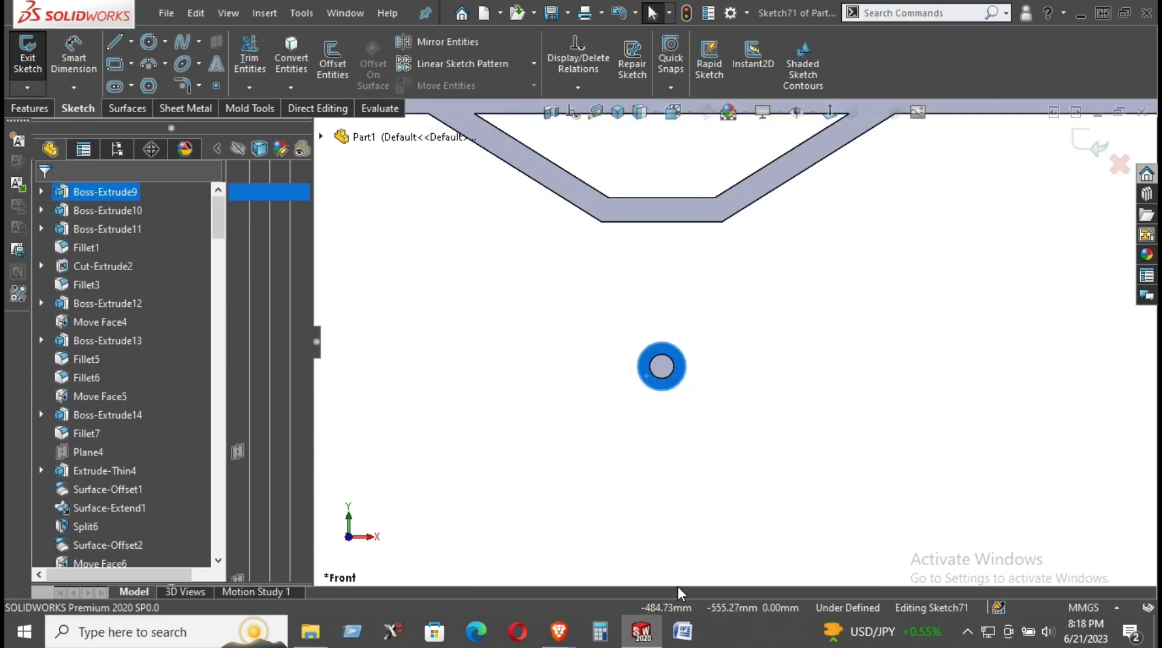
scroll(673, 520, "up", 3)
scroll(684, 423, "up", 2)
scroll(799, 319, "down", 5)
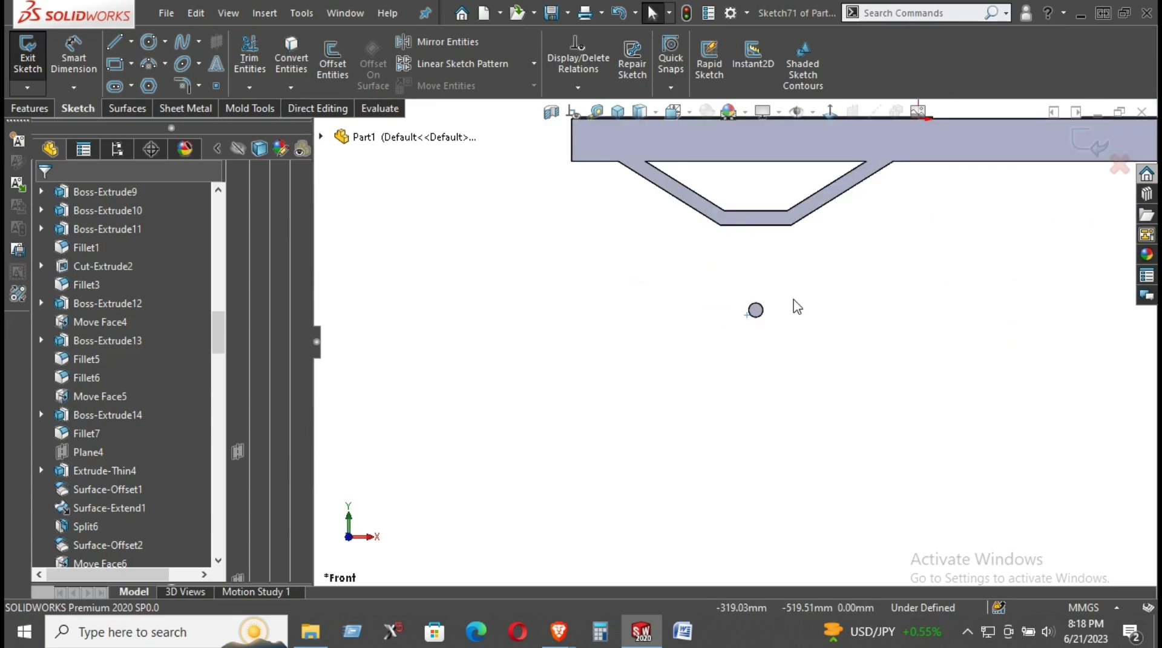
right_click(666, 312)
left_click(690, 530)
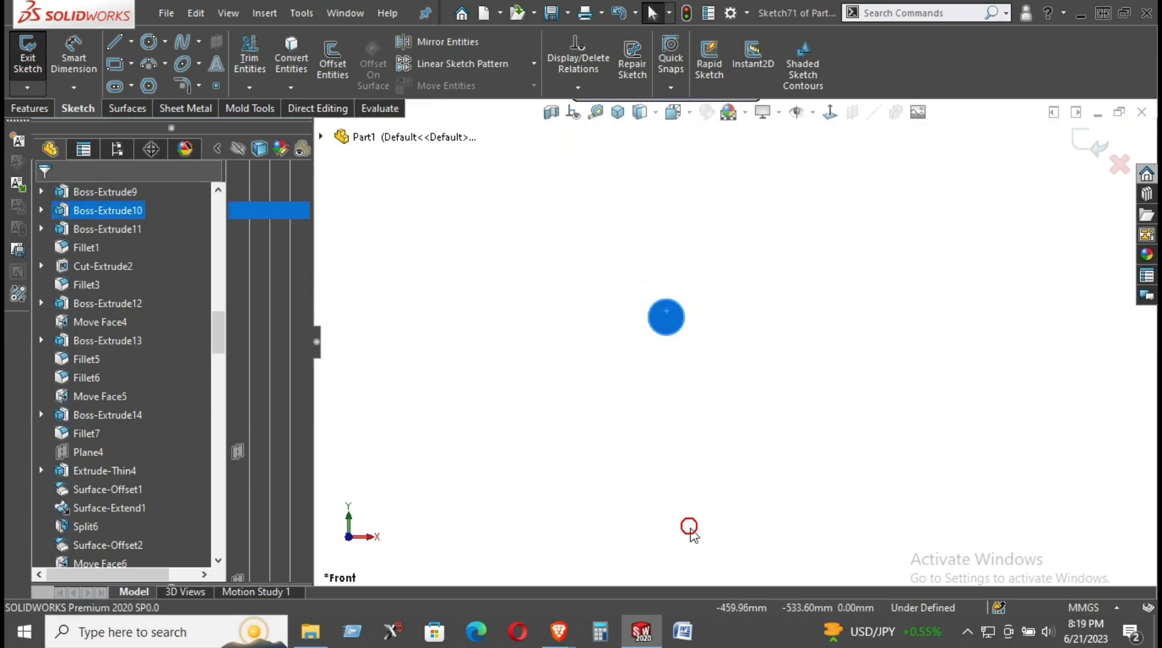
scroll(695, 528, "up", 6)
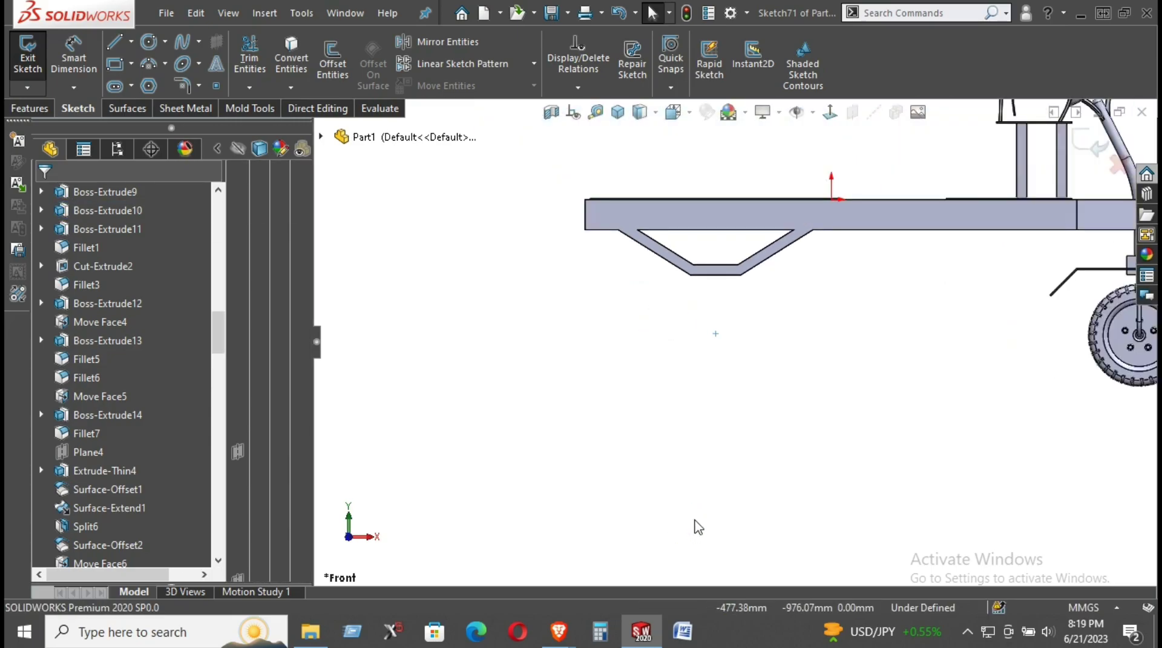
- Hide the front wheel's body and the fork that passes over its hub
scroll(991, 301, "down", 5)
scroll(968, 315, "down", 3)
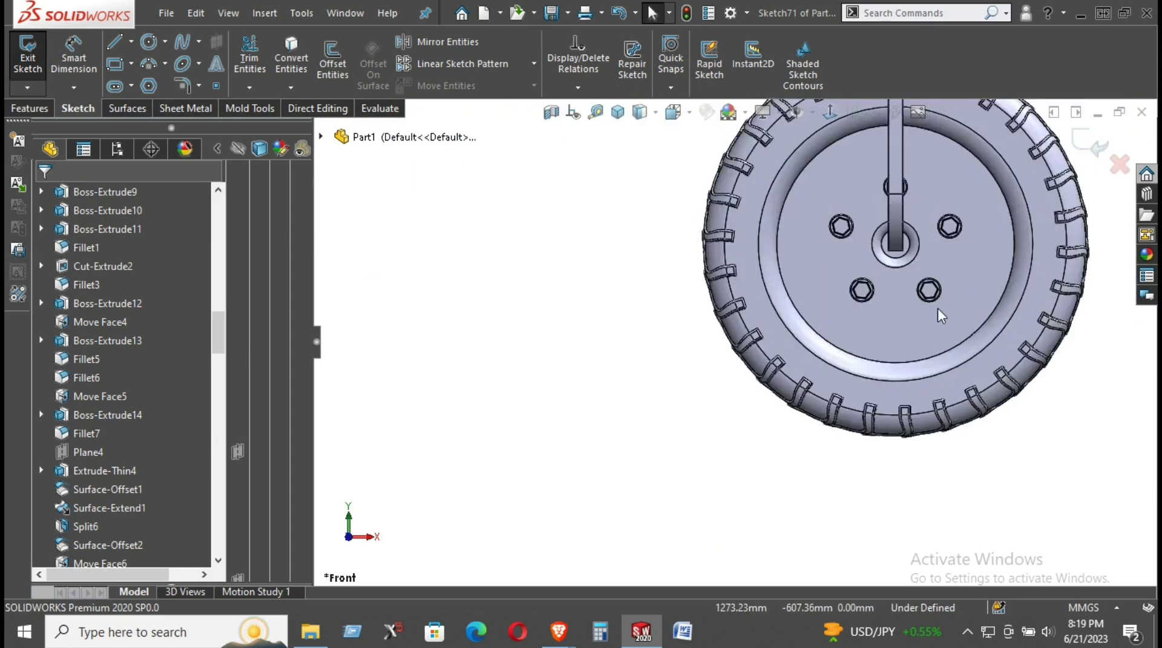
left_click(909, 311)
right_click(910, 311)
left_click(953, 551)
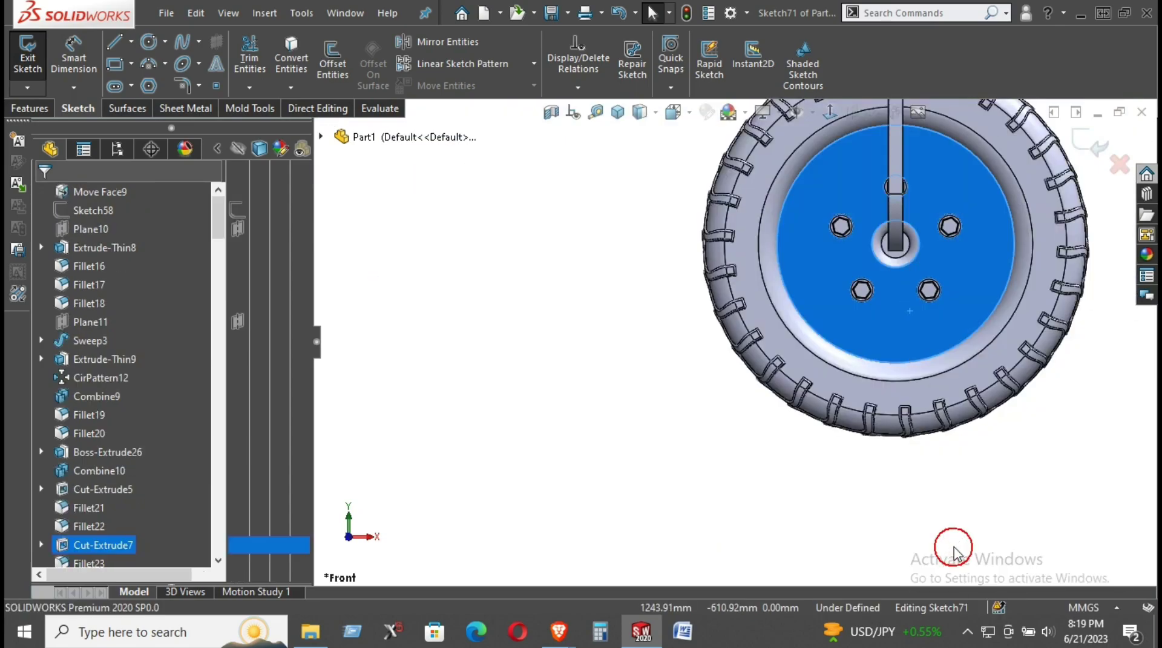
right_click(898, 197)
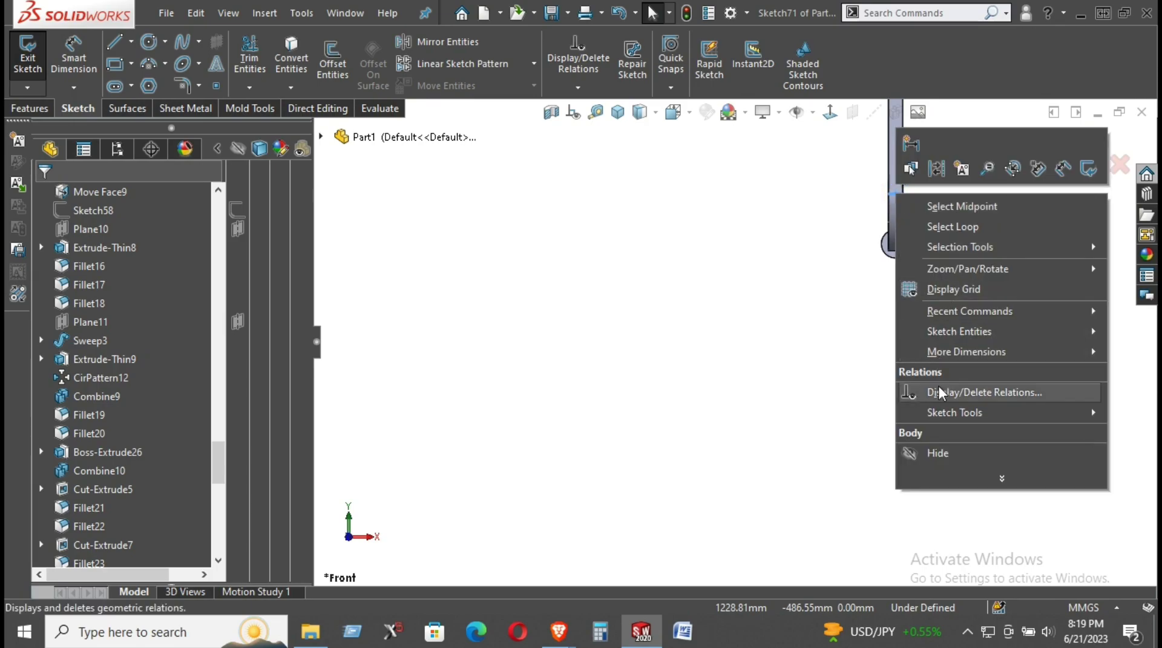
left_click(941, 454)
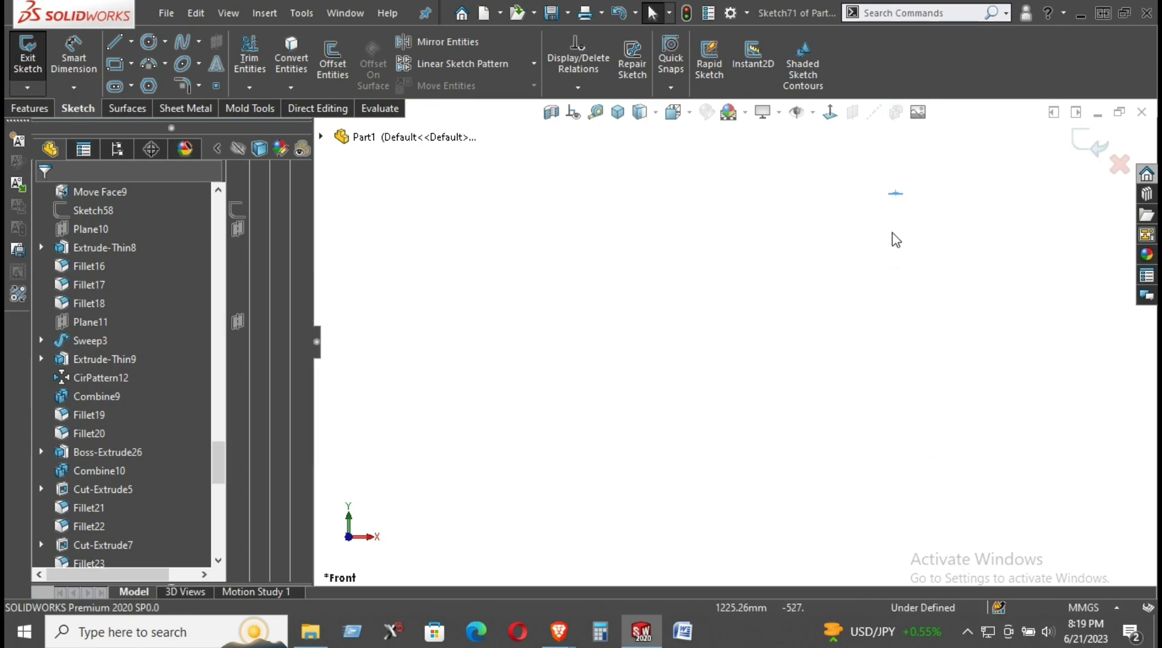
- Hide the steering column body with the block at its lower end
scroll(852, 494, "up", 10)
scroll(769, 291, "down", 6)
scroll(769, 266, "down", 3)
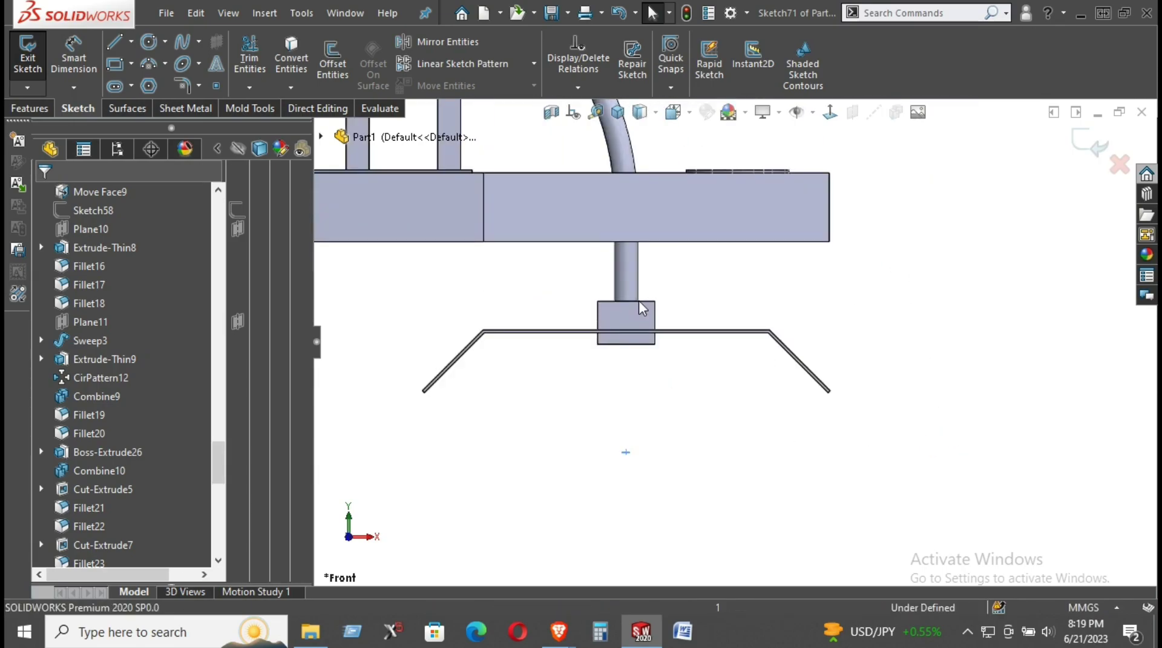
right_click(638, 309)
left_click(681, 534)
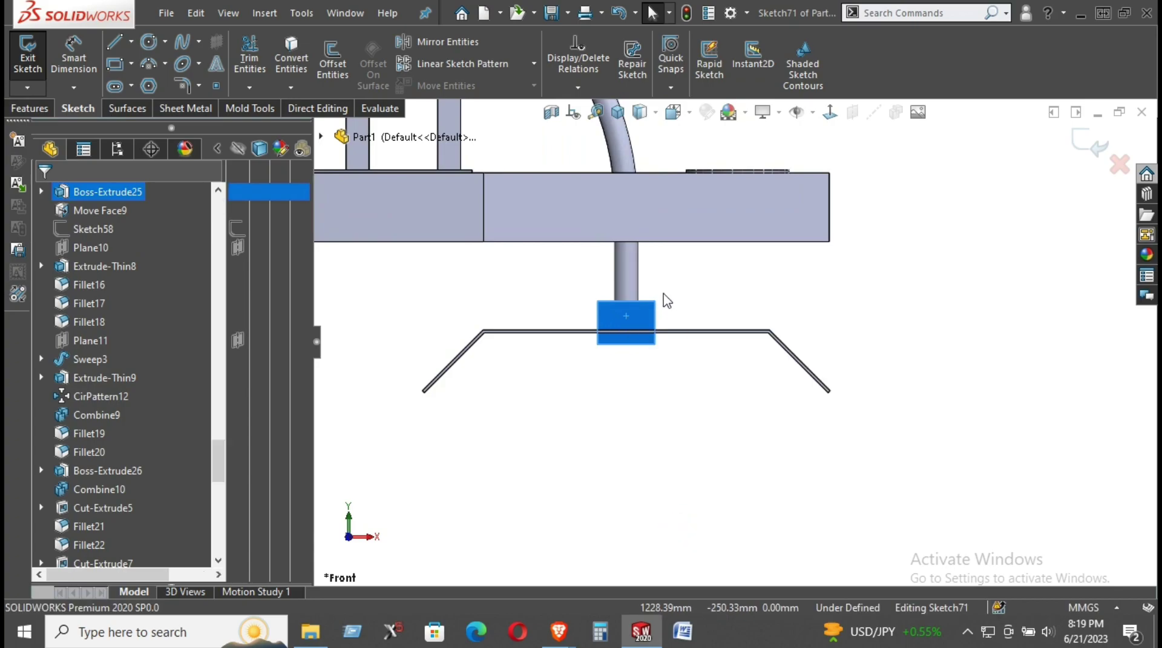
right_click(642, 335)
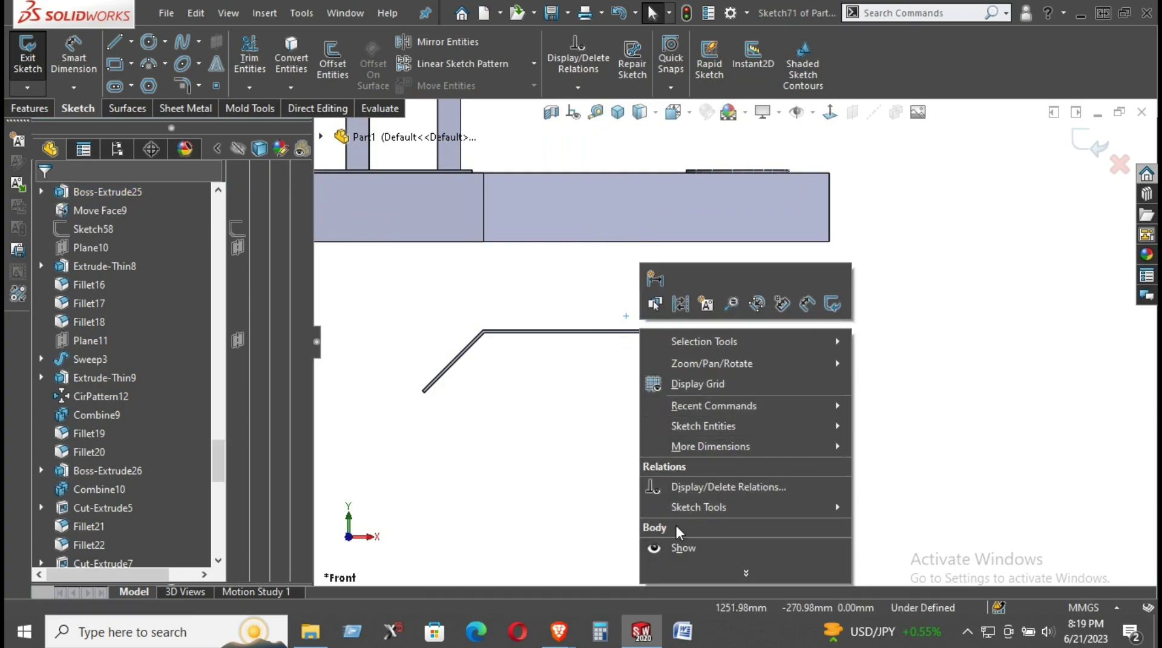
left_click(679, 552)
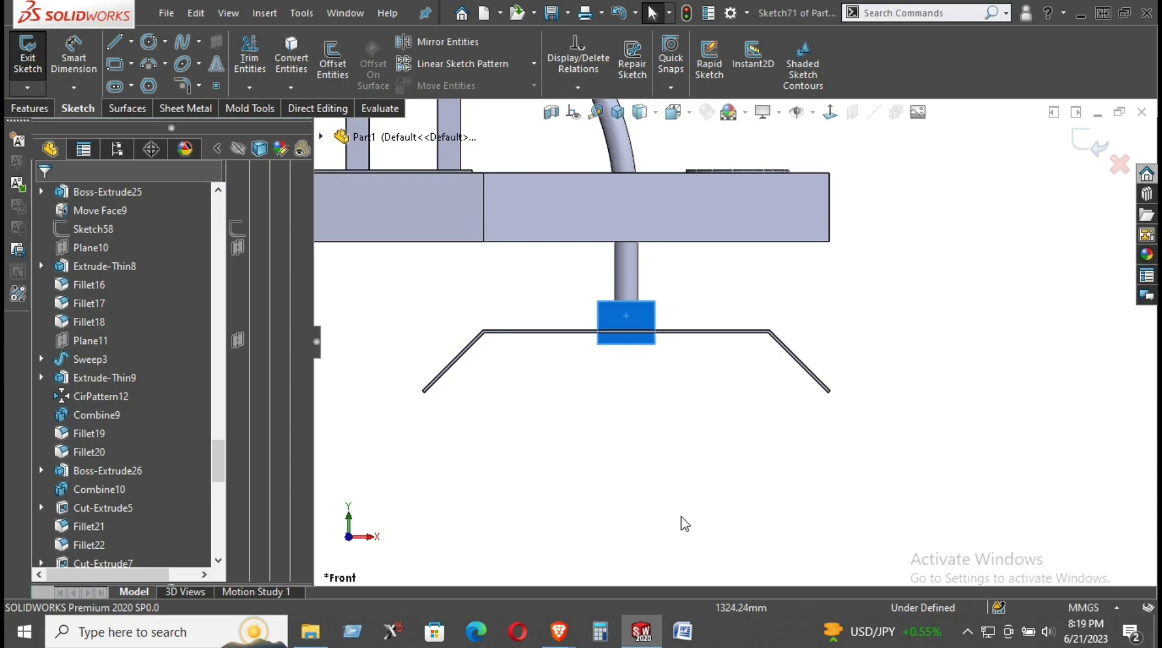
right_click(624, 319)
left_click(654, 524)
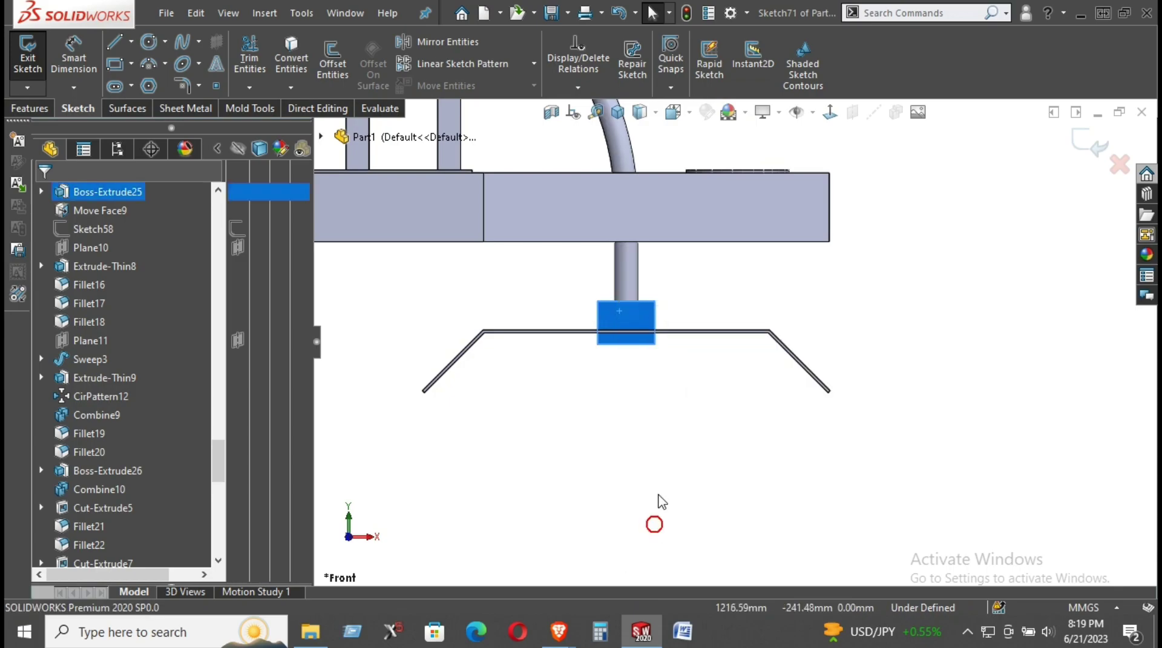
- Hide the front mudguard and the seat body with its supports and deck panel
right_click(651, 334)
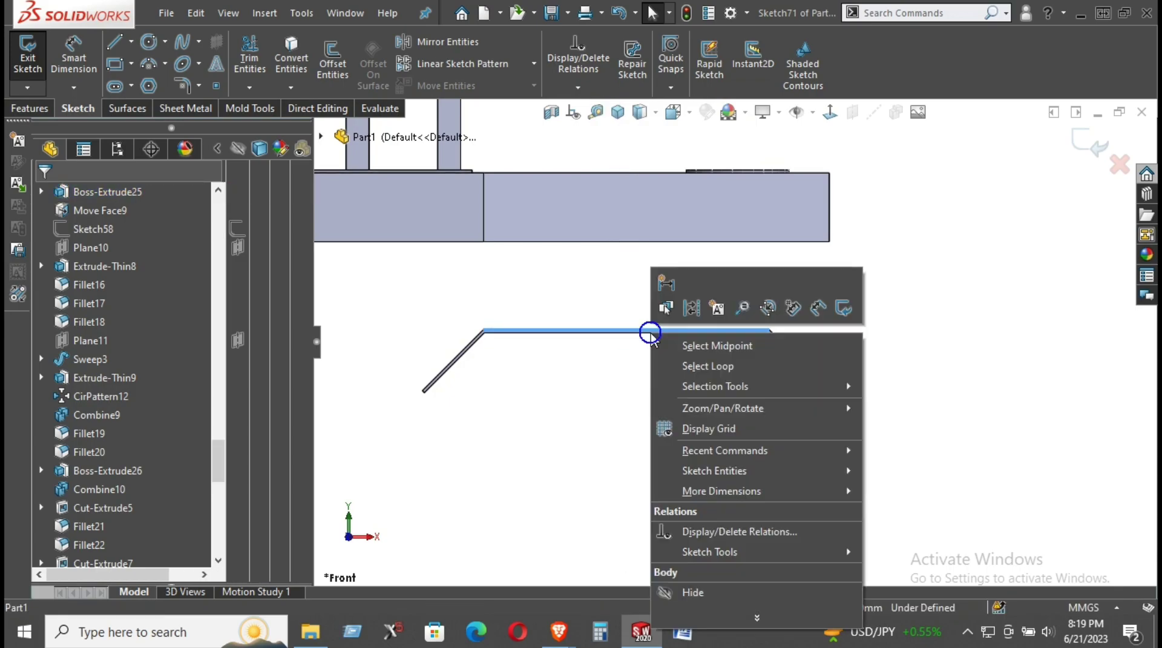
left_click(692, 593)
mouse_move(679, 409)
middle_mouse_down()
mouse_move(705, 353)
mouse_move(697, 409)
middle_mouse_up()
scroll(724, 328, "up", 7)
scroll(676, 297, "down", 6)
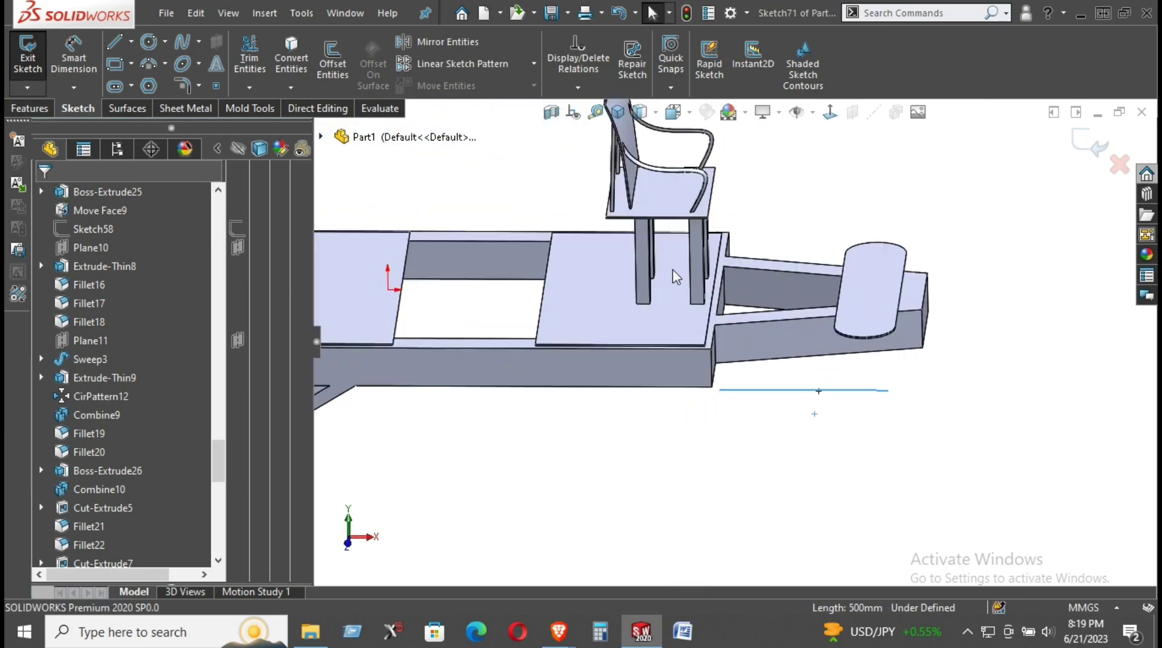
left_click(677, 209)
right_click(678, 207)
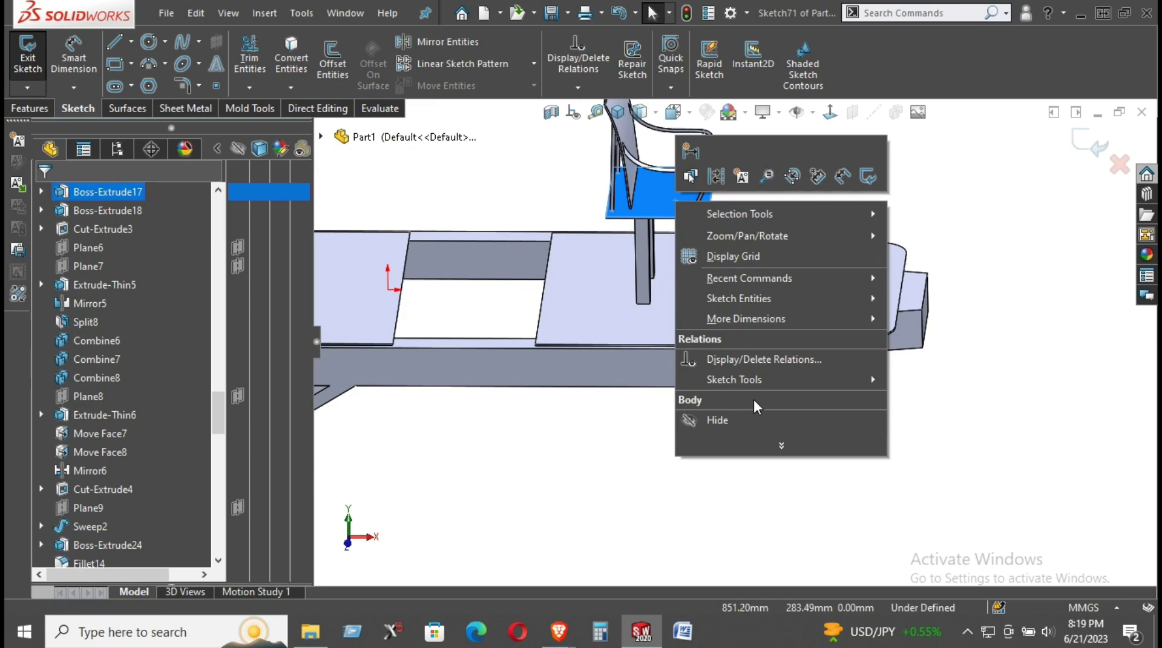
left_click(744, 424)
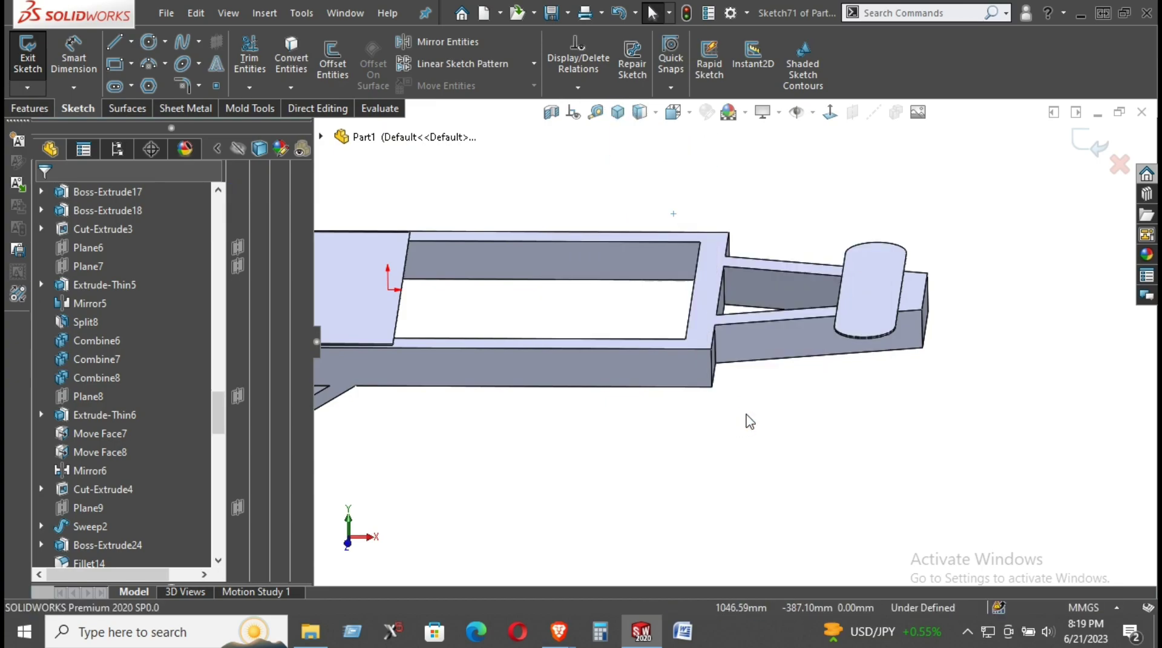